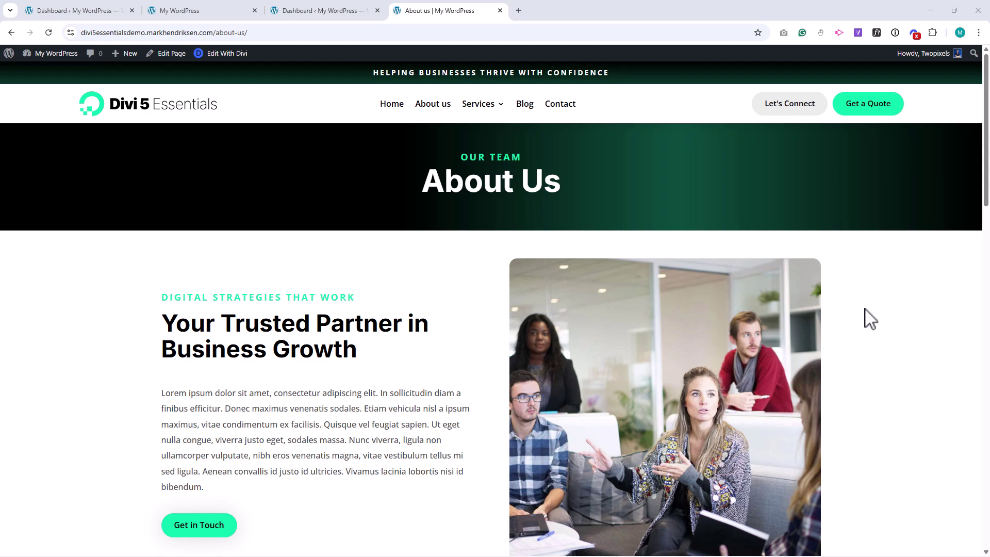
Step: Save the homepage hero section to the library as 'hero header'
scroll(866, 309, "down", 7)
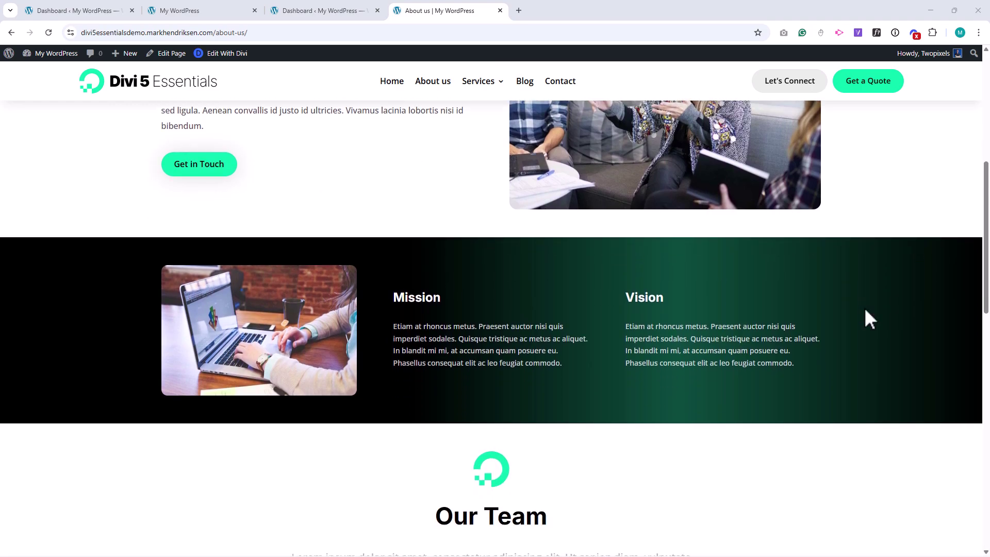
scroll(865, 310, "down", 7)
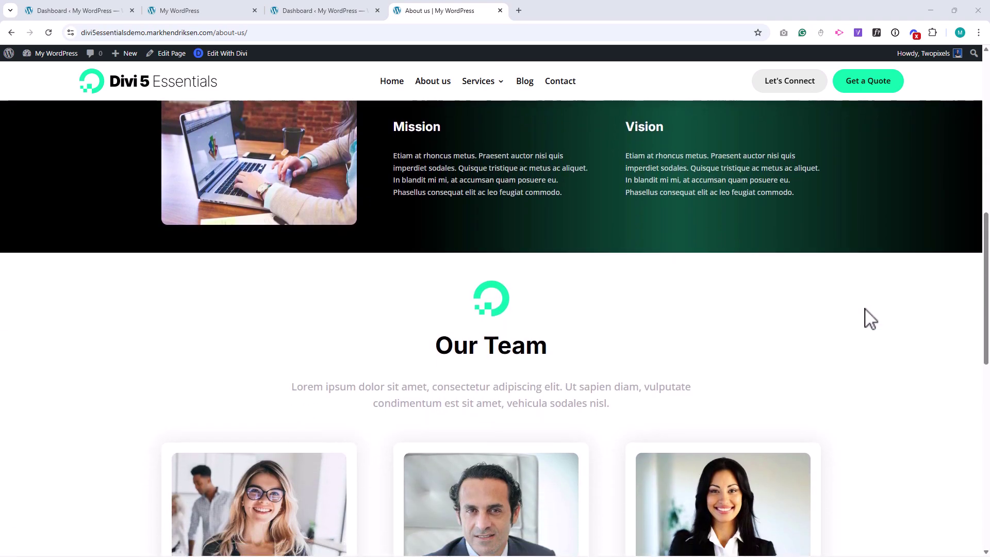
scroll(865, 309, "down", 1)
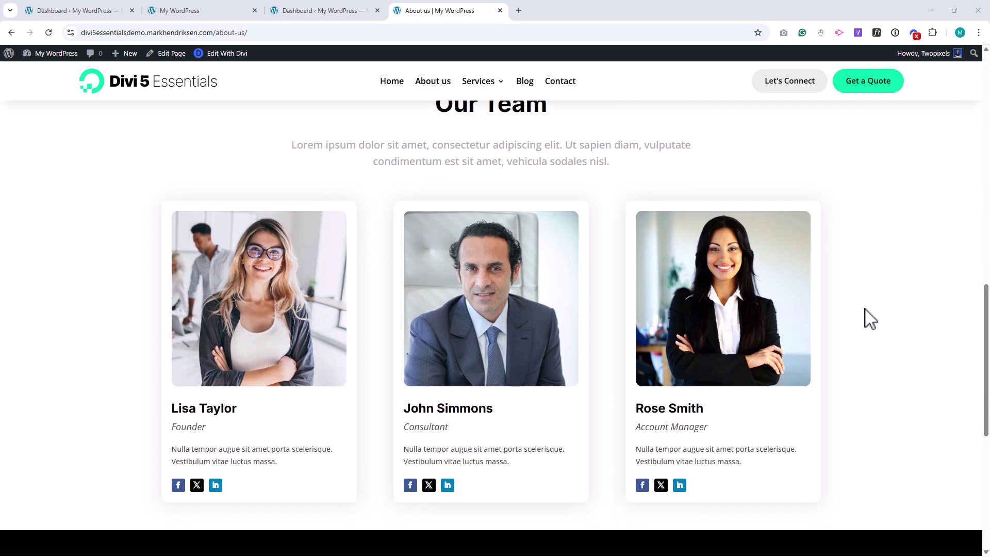
left_click(215, 11)
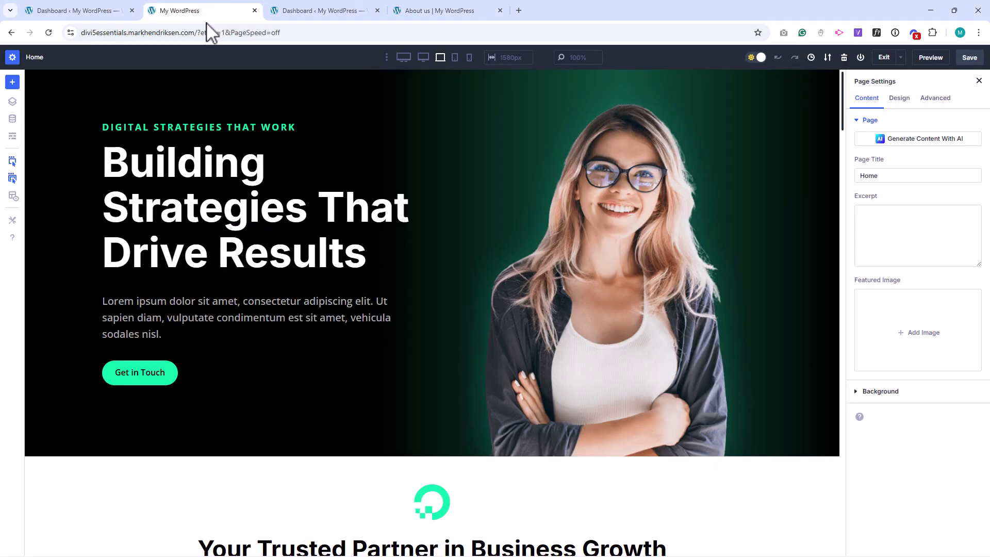
left_click(61, 77)
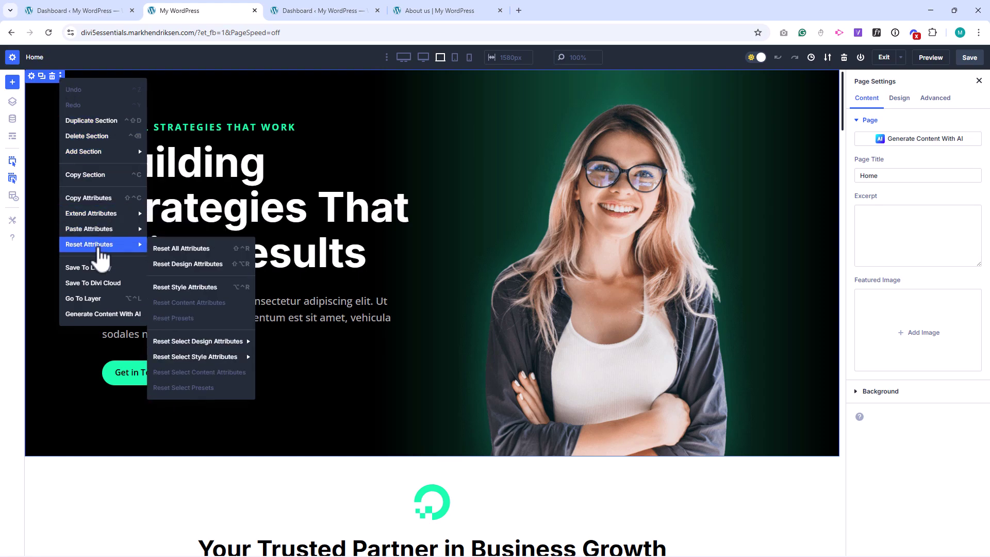
left_click(97, 267)
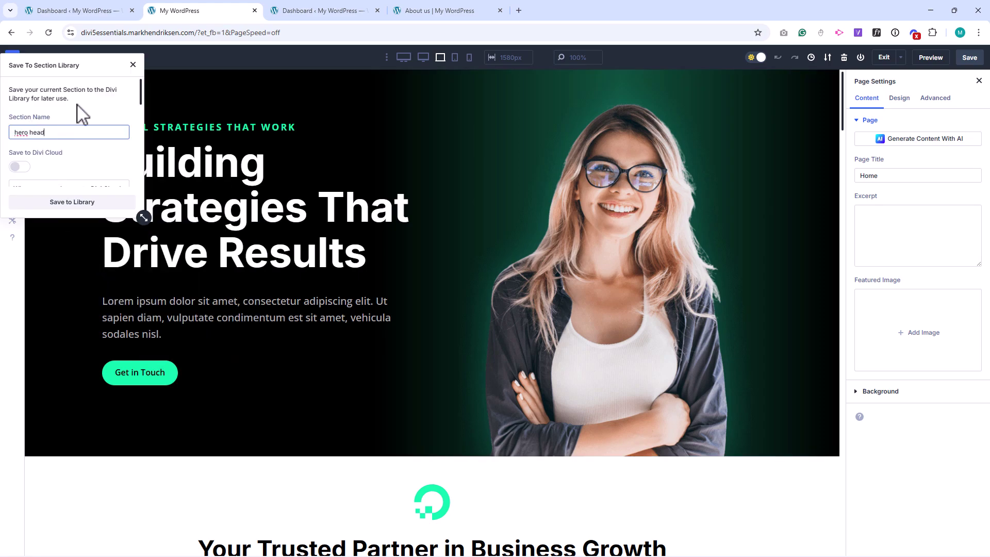
type("hero header")
left_click(72, 202)
Step: Save the services section to the library as 'services section'
scroll(75, 206, "down", 7)
left_click(60, 101)
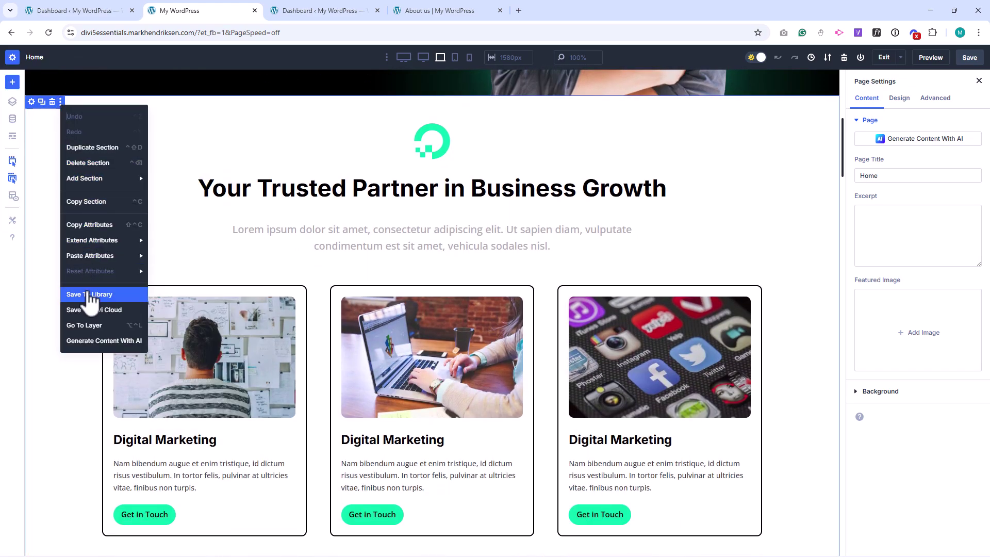
left_click(67, 290)
type("service")
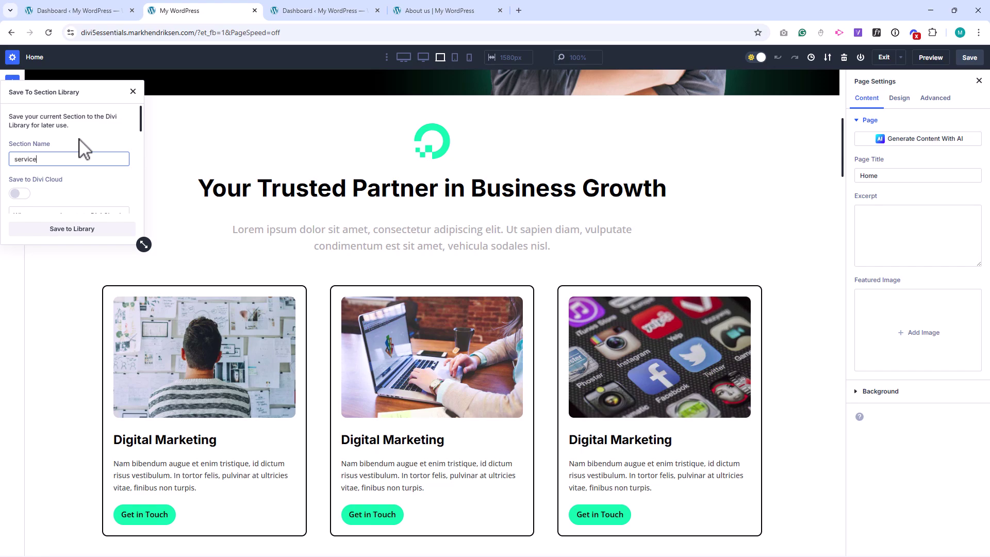
type("s section")
left_click(78, 229)
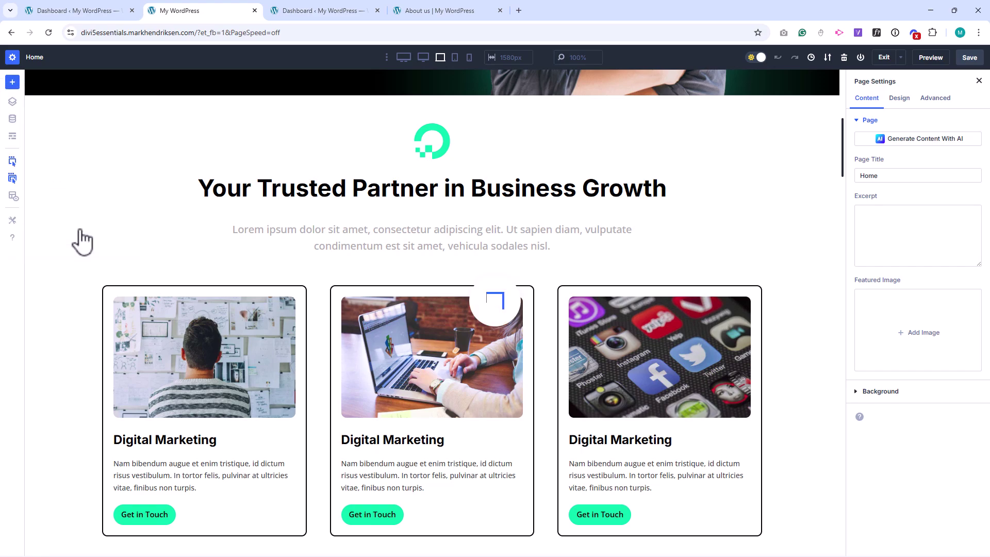
Step: Save the blog section to the library as 'blog section' and exit the builder
scroll(75, 229, "up", 5)
scroll(74, 229, "down", 20)
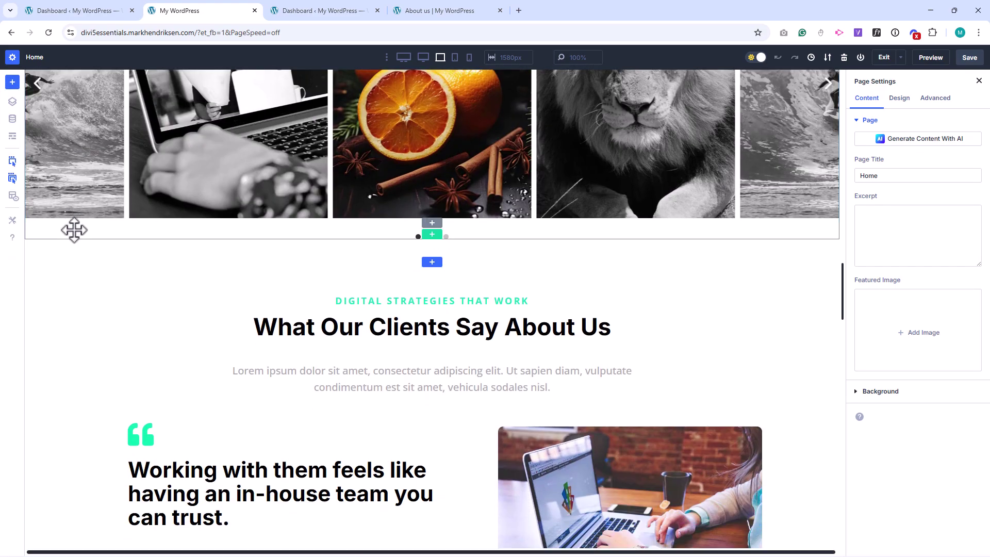
scroll(74, 230, "down", 5)
scroll(56, 124, "up", 1)
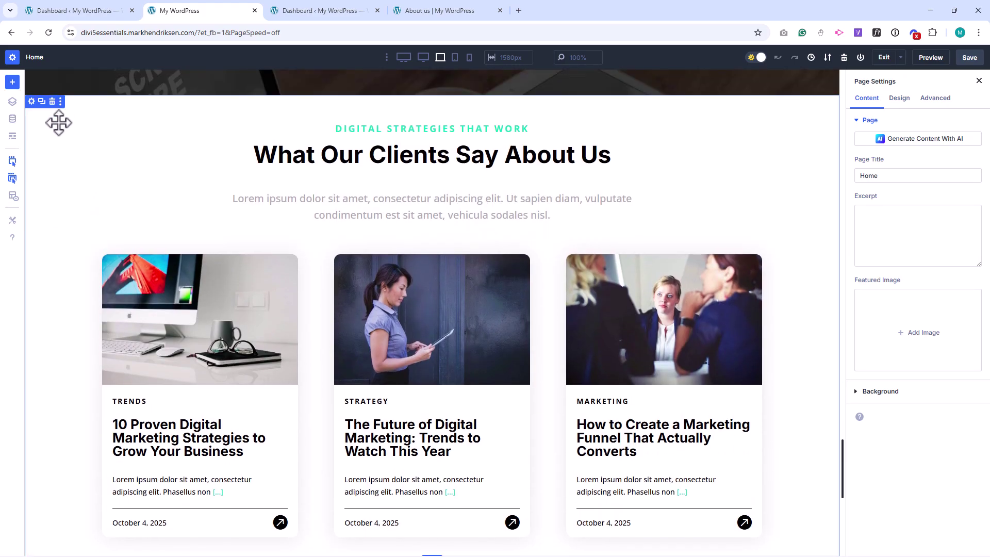
left_click(61, 101)
left_click(90, 295)
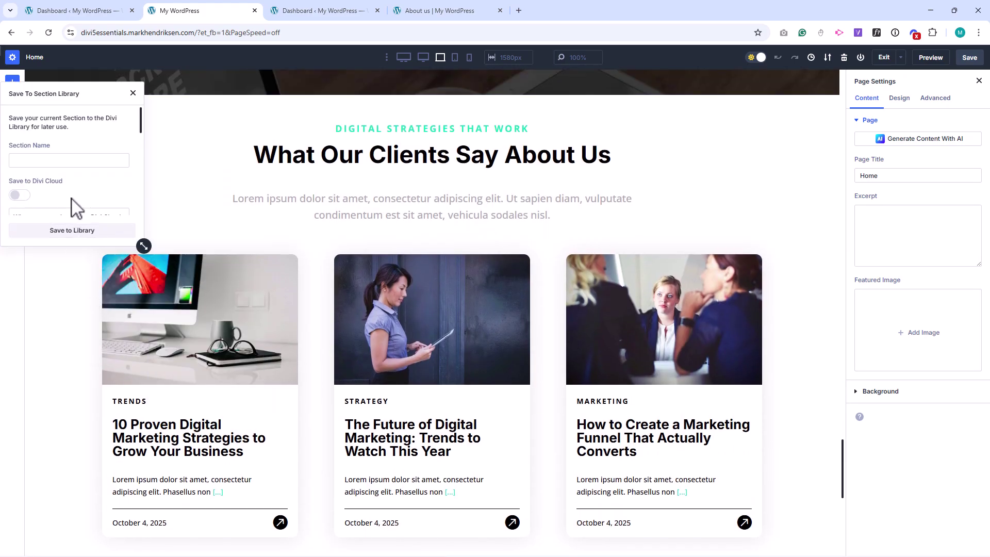
left_click(73, 160)
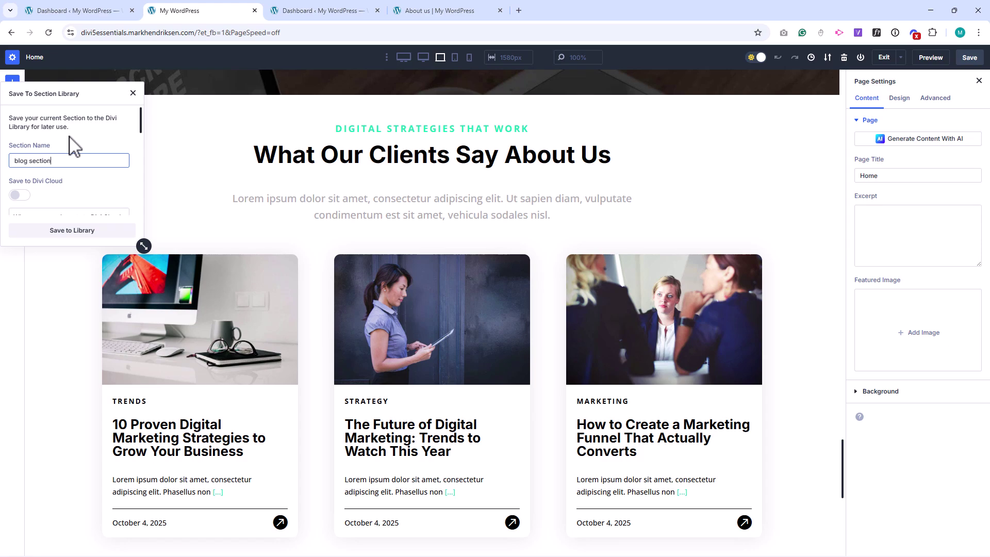
type("blog section")
left_click(72, 231)
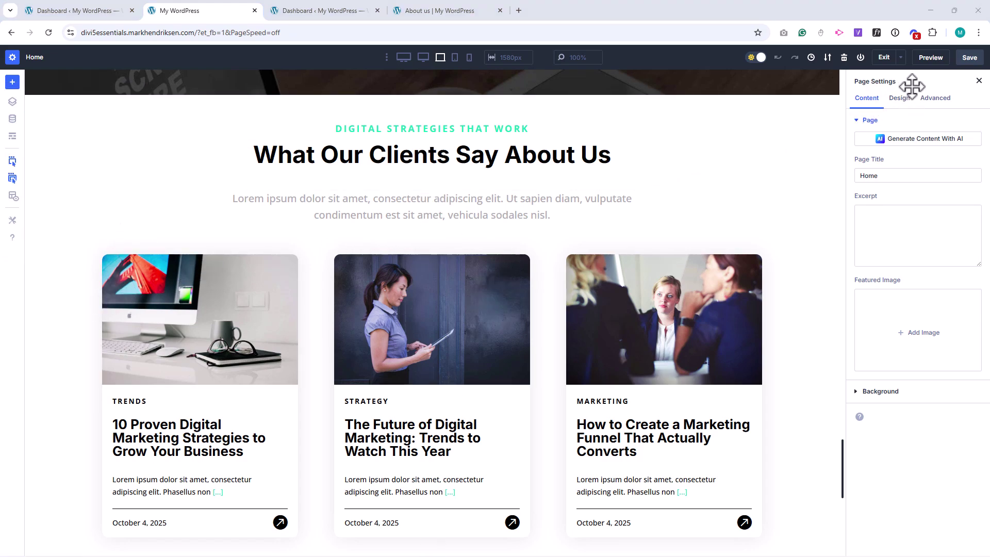
left_click(884, 58)
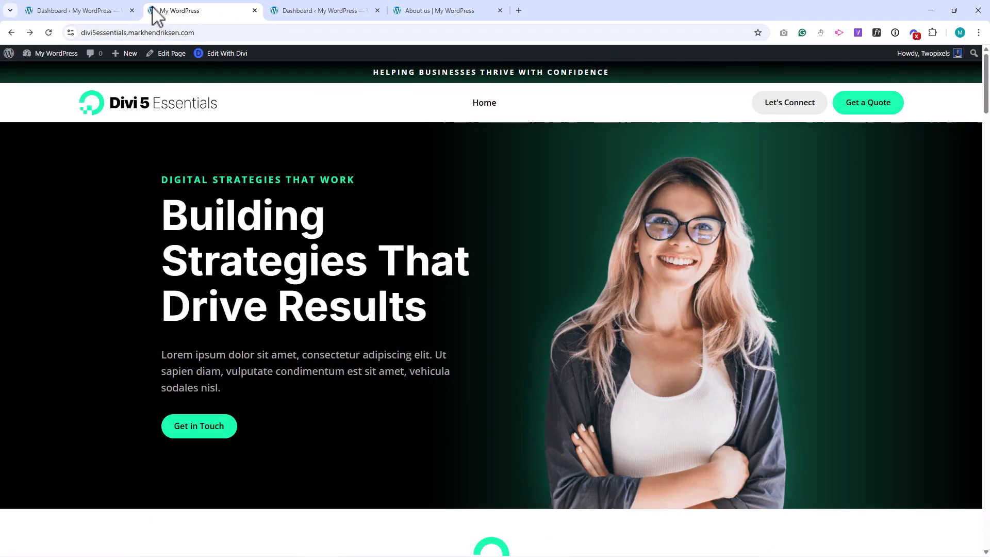
Step: Add a new WordPress page titled 'About us' and publish it without content
left_click(77, 11)
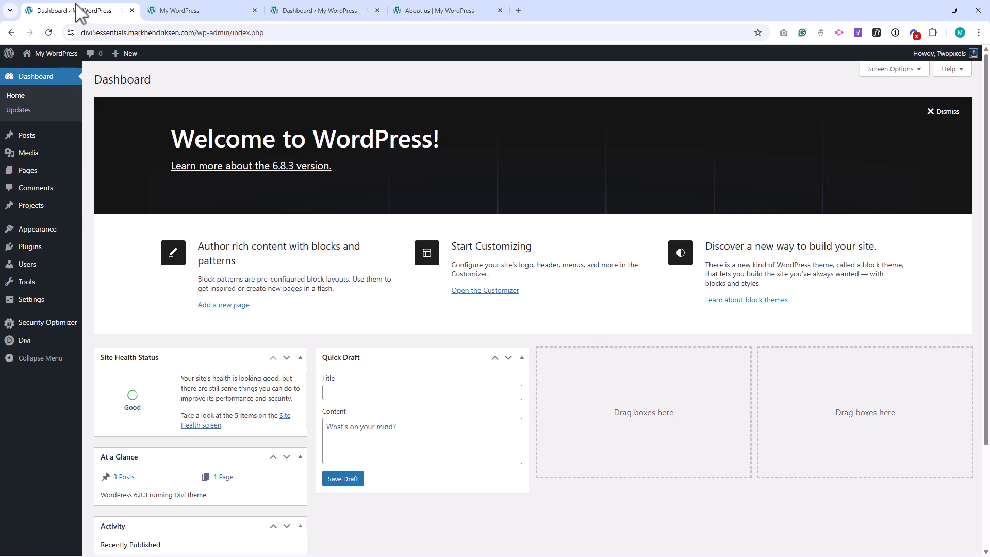
mouse_move(34, 175)
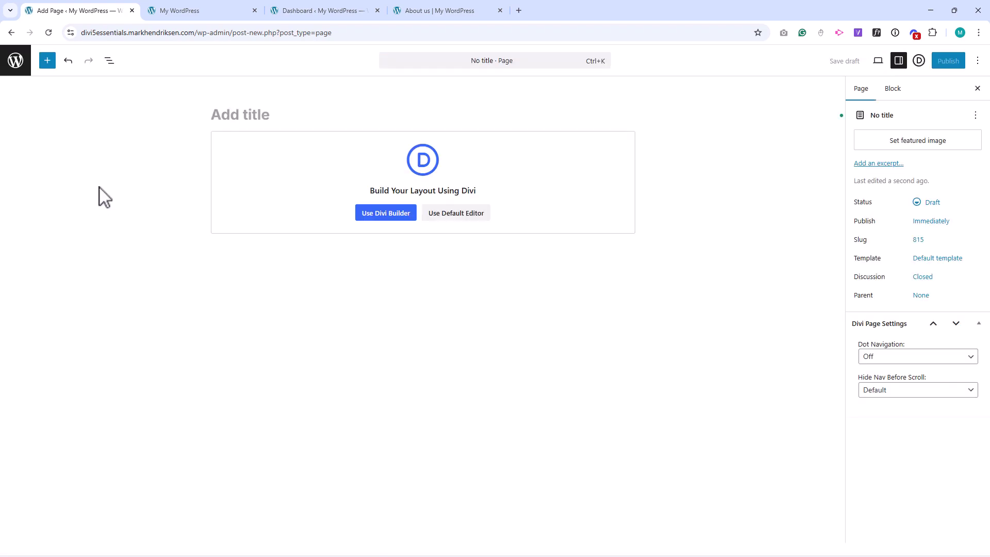
type("About us")
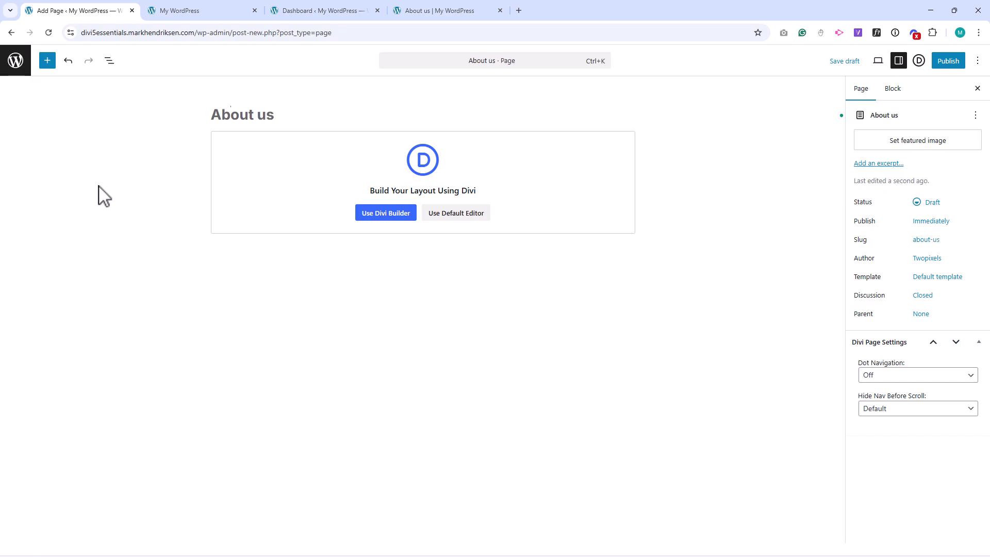
left_click(948, 61)
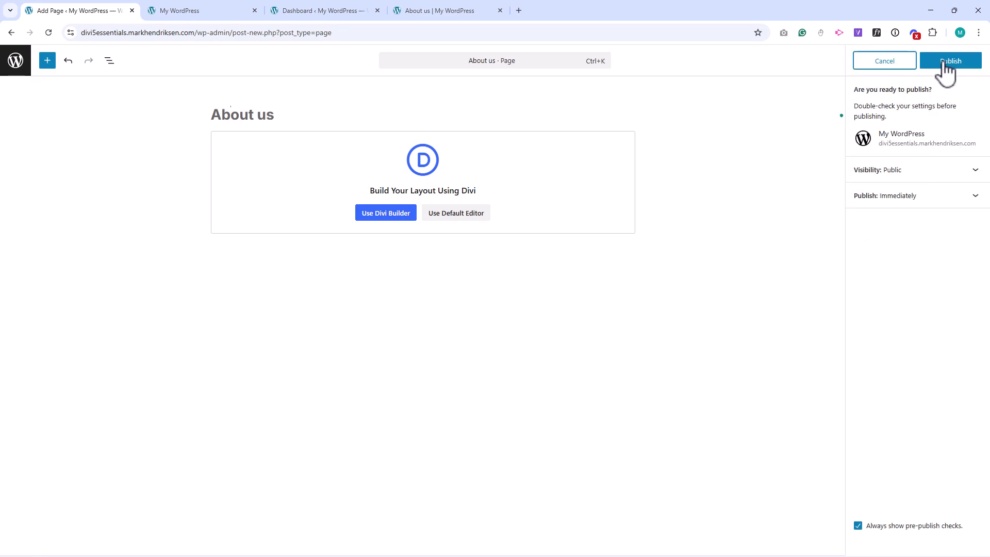
left_click(944, 61)
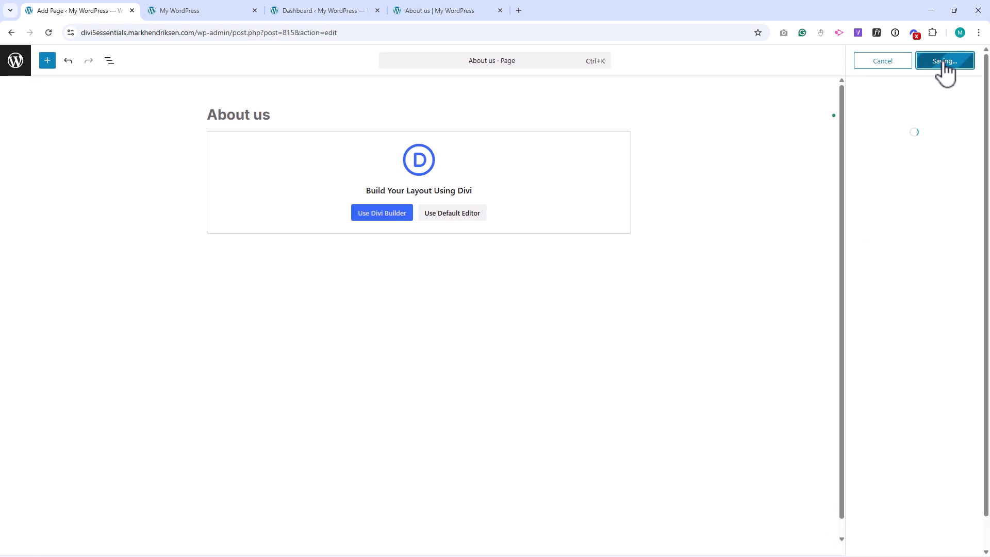
Step: Add the About us page to the main navigation menu
left_click(14, 64)
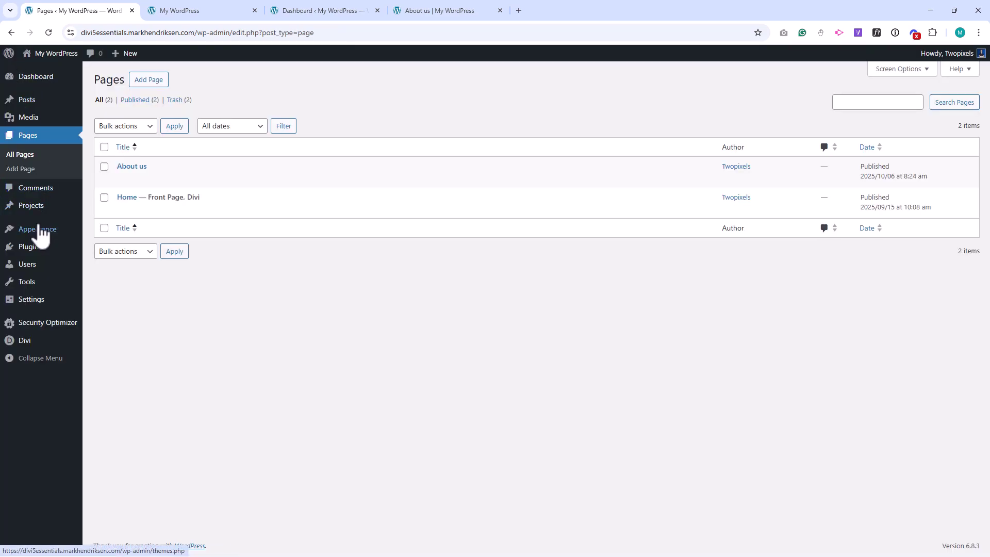
mouse_move(38, 231)
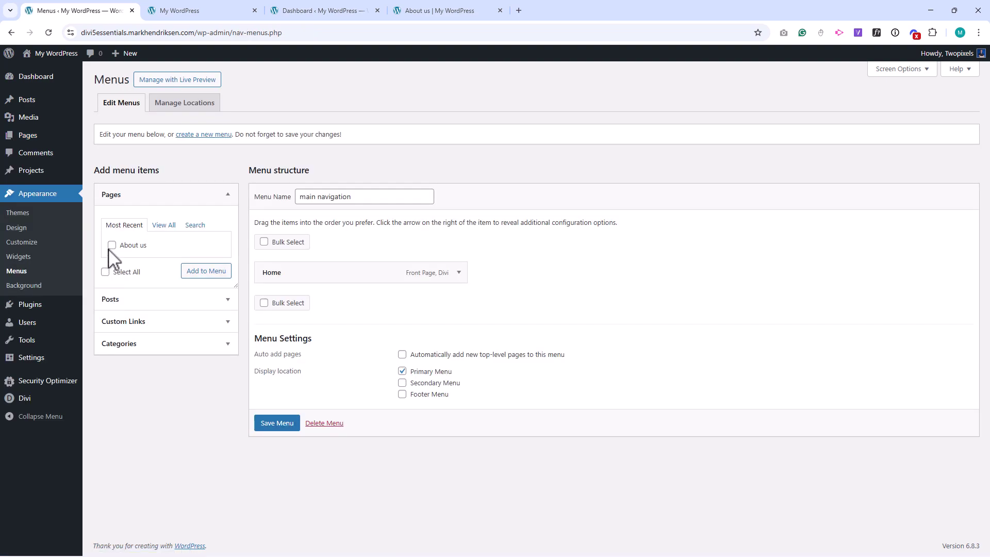
left_click(119, 247)
left_click(205, 271)
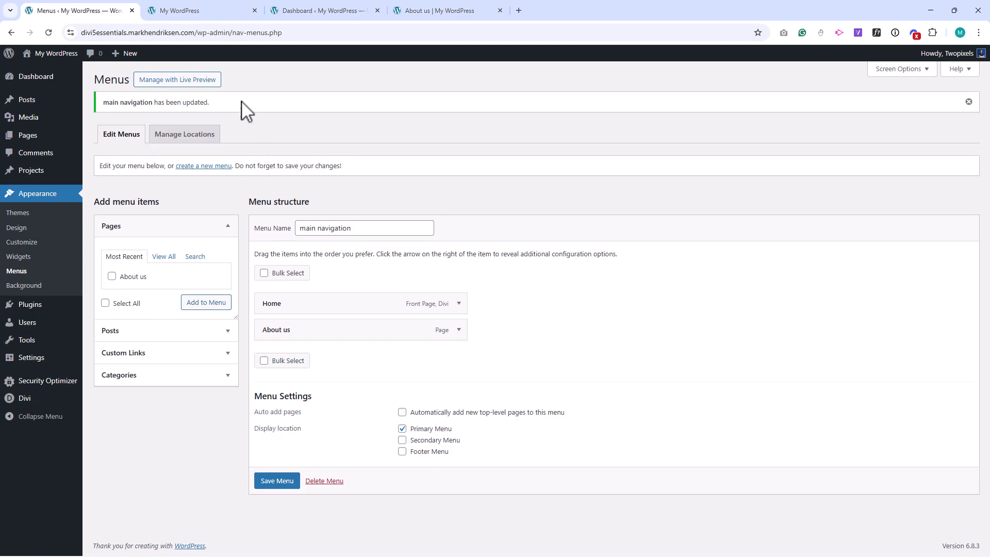
Step: Reload the homepage and open the About us page in the Divi builder
left_click(202, 9)
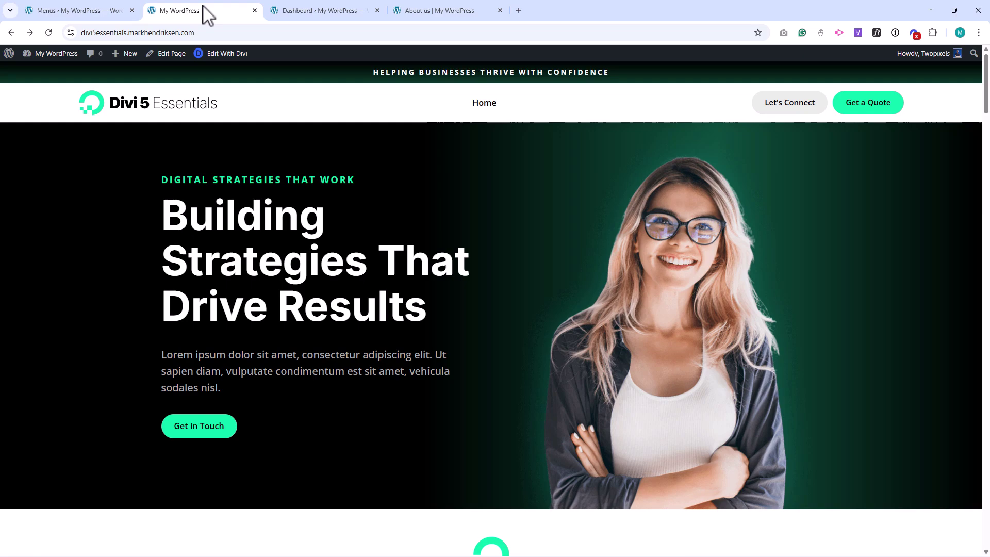
left_click(47, 32)
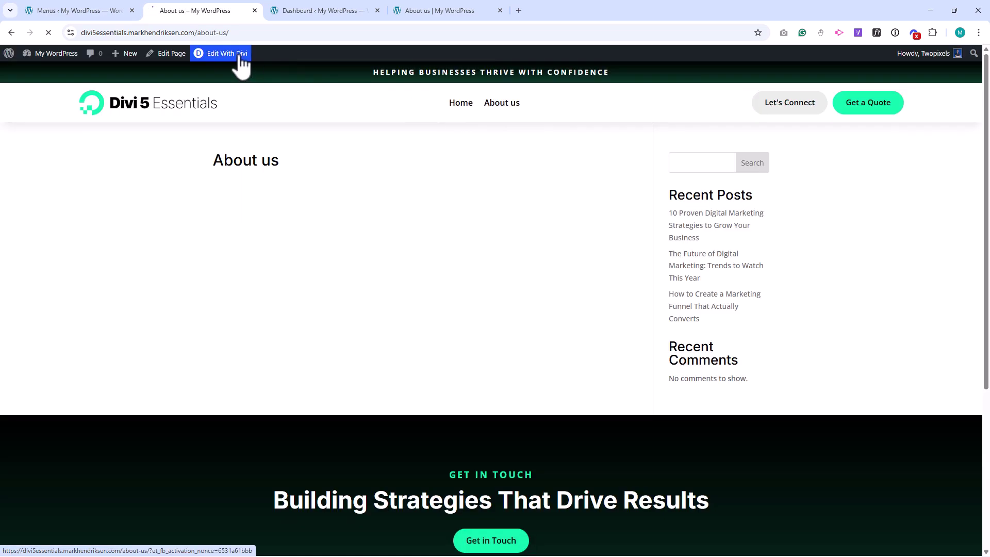
left_click(240, 54)
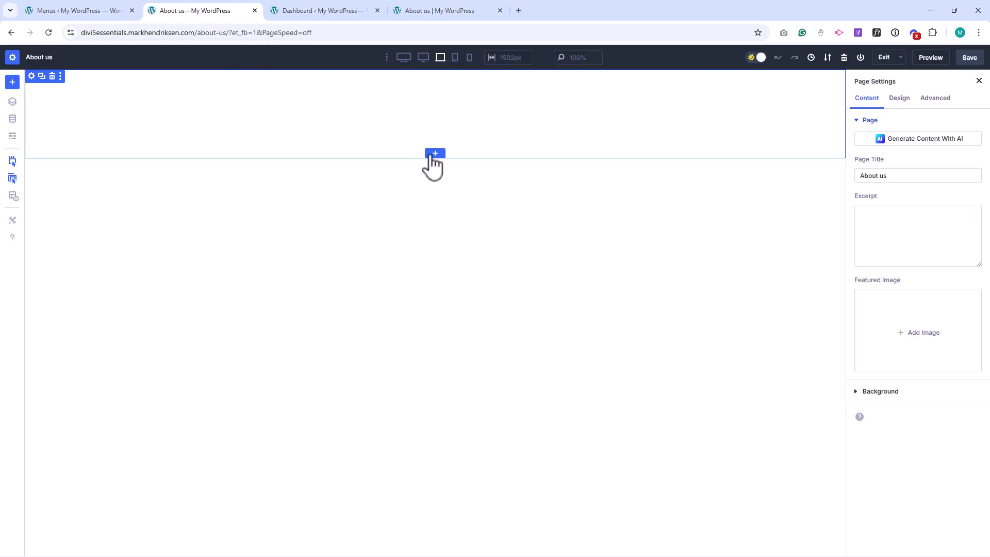
Step: Insert the saved Hero Header section, then delete the leftover empty section and the hero row
left_click(433, 162)
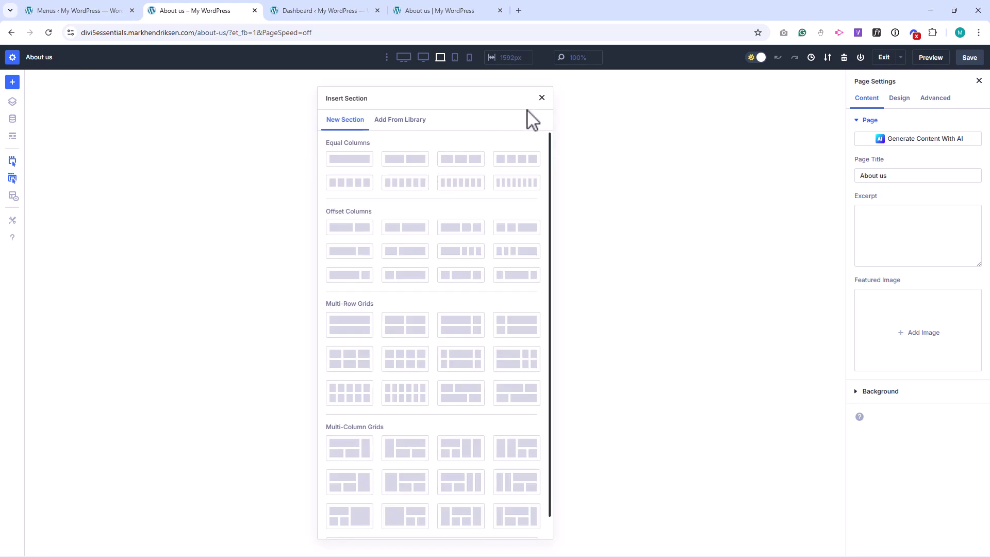
left_click(400, 122)
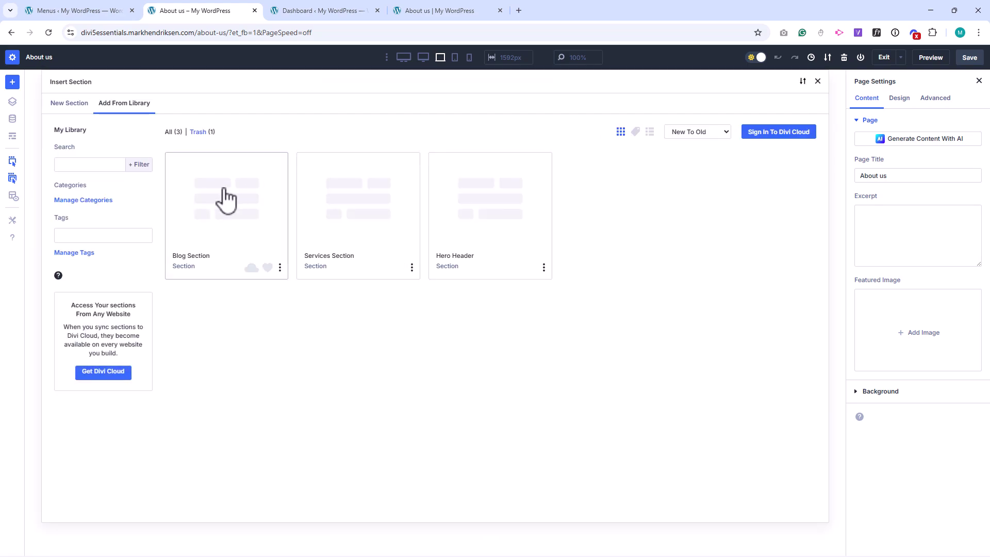
left_click(490, 212)
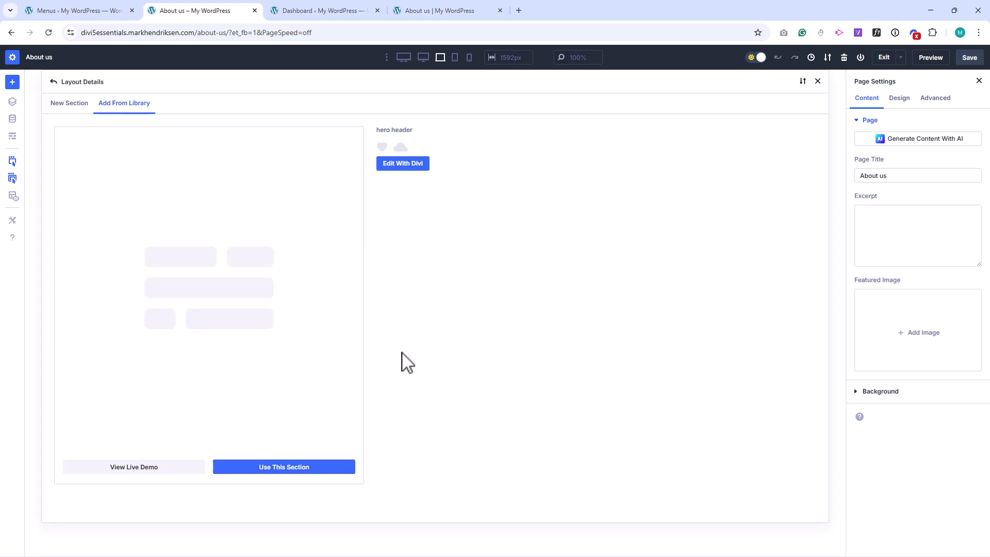
left_click(305, 465)
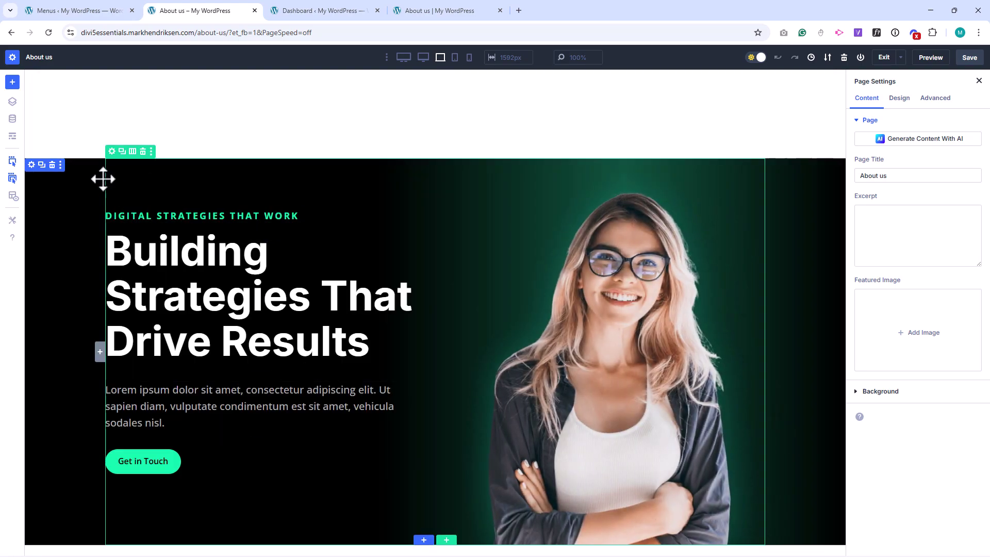
left_click(52, 76)
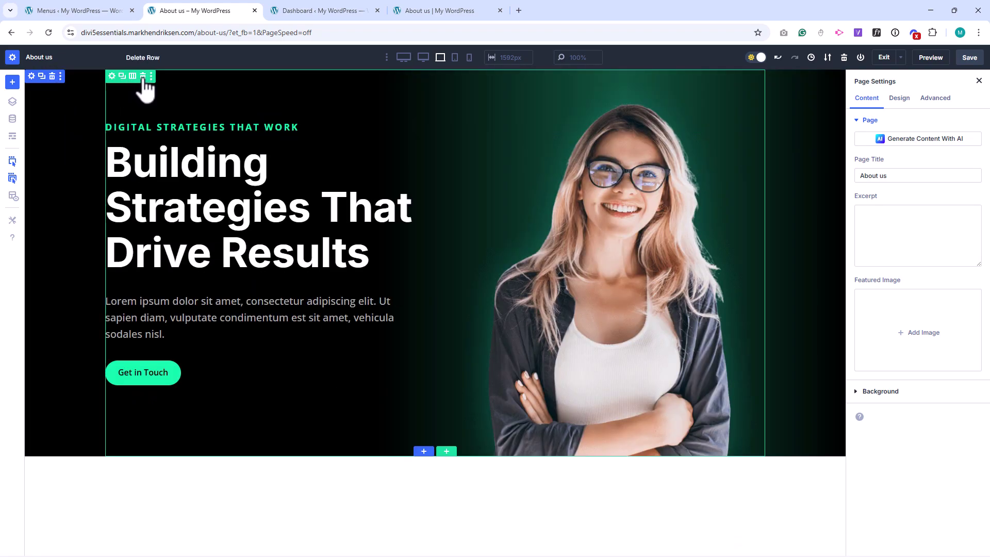
left_click(143, 76)
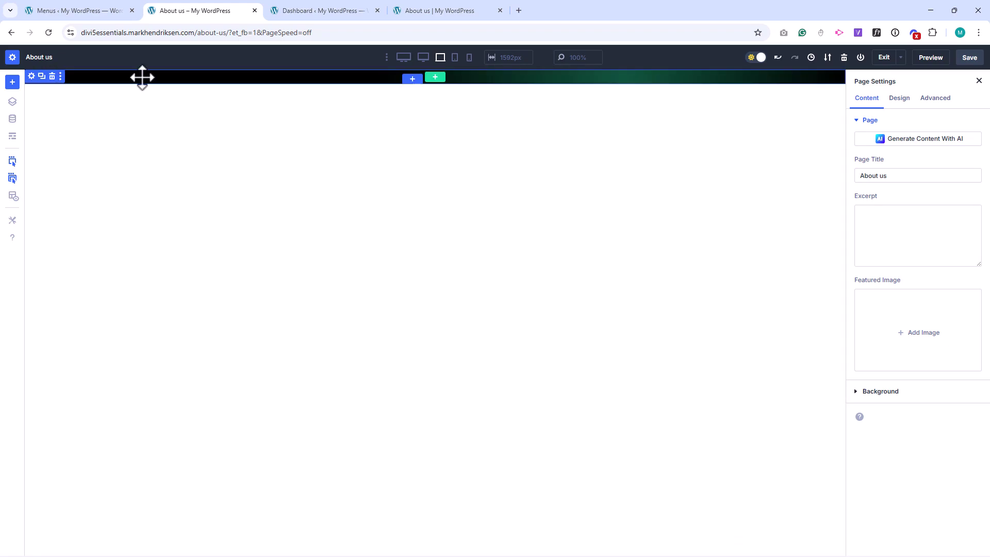
Step: Add a one-column row with the saved Sub Text Green label, reworded to 'Our team'
left_click(436, 78)
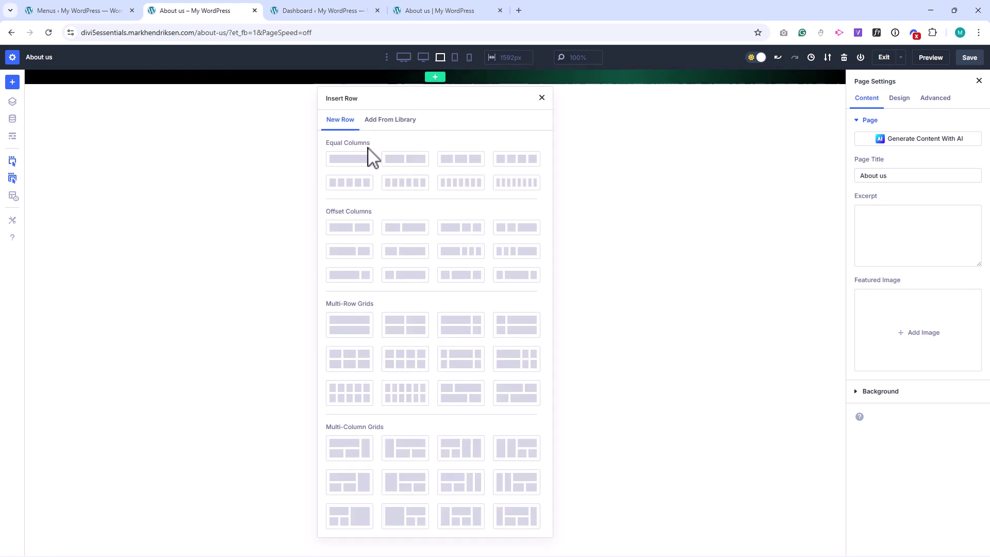
left_click(356, 160)
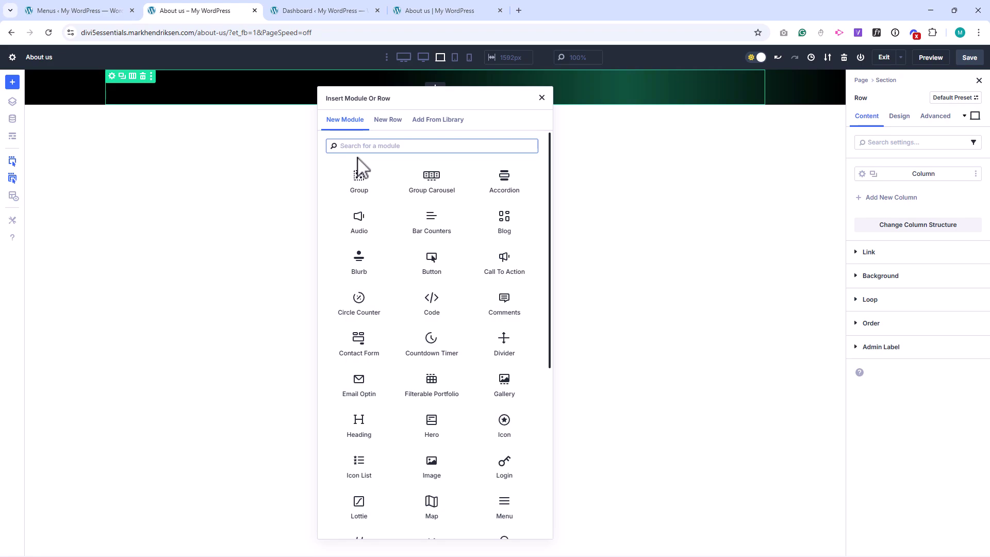
left_click(434, 122)
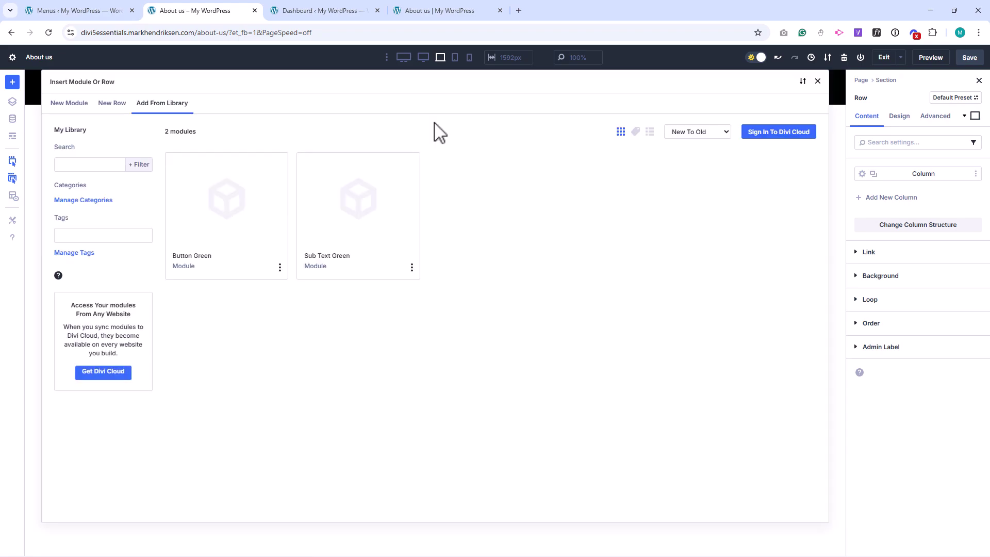
left_click(379, 196)
left_click(295, 467)
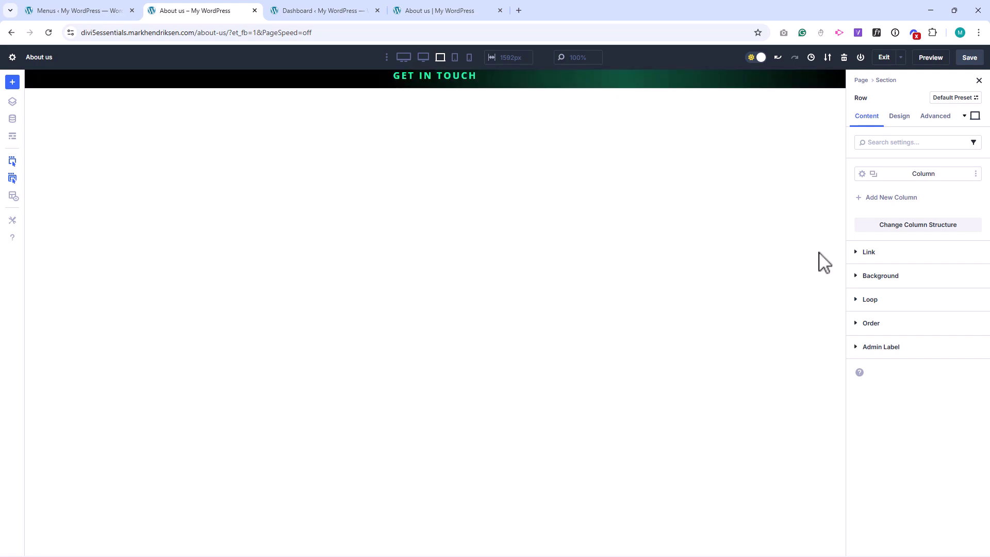
left_click(467, 76)
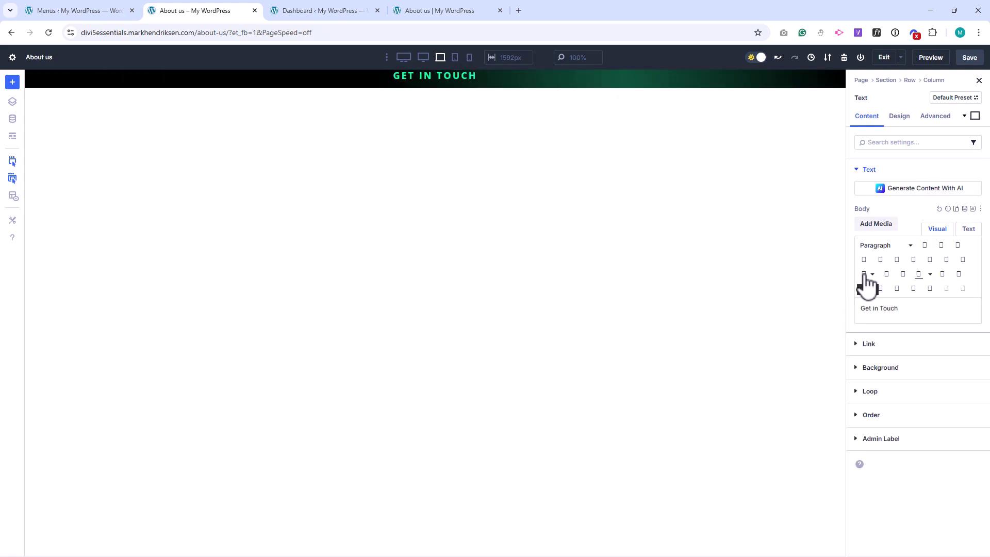
left_click_drag(860, 308, 908, 309)
type("Our team")
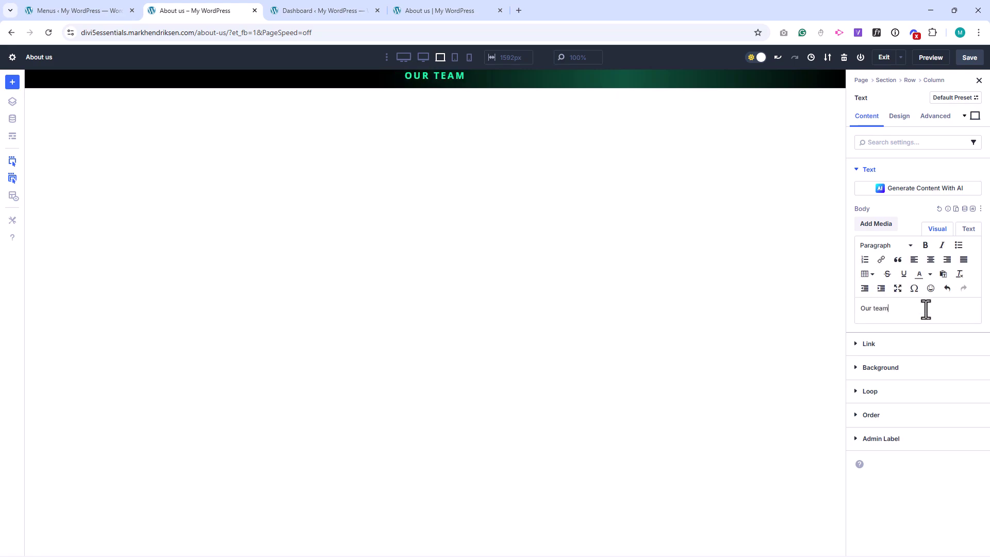
Step: Add a Text module below reading 'About Us' as a white, centred H1 heading
left_click(12, 137)
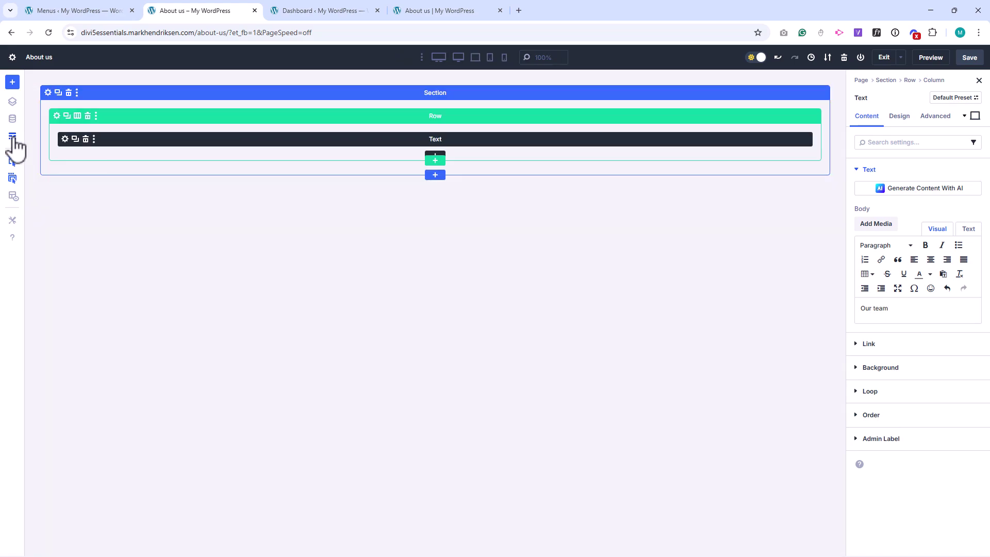
left_click(435, 154)
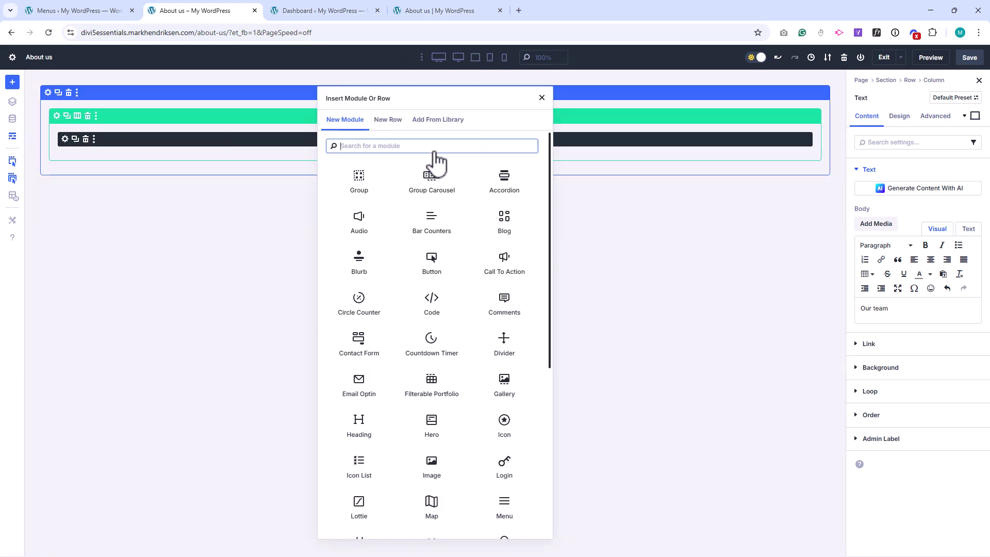
type("text")
left_click(364, 188)
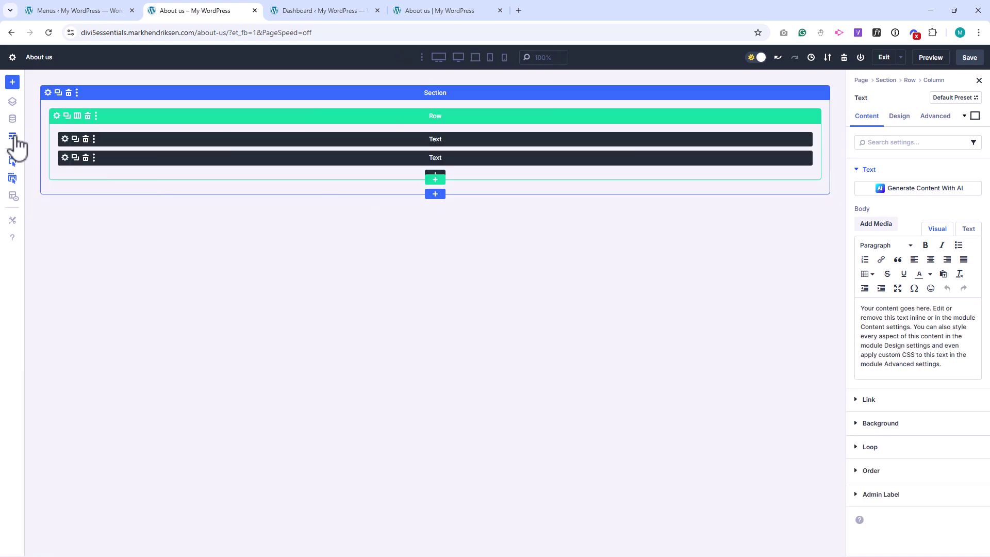
left_click(13, 138)
left_click_drag(944, 365, 860, 307)
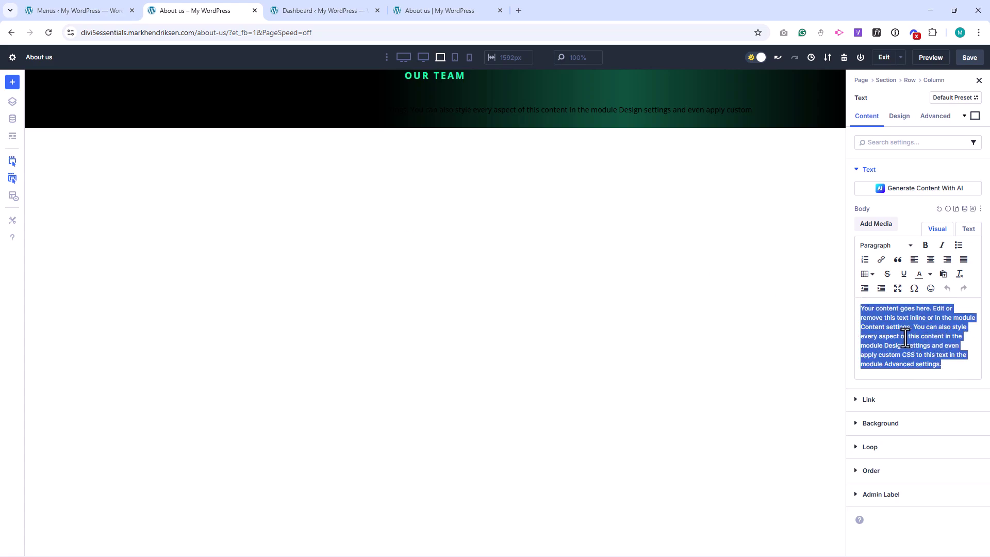
type("About Us")
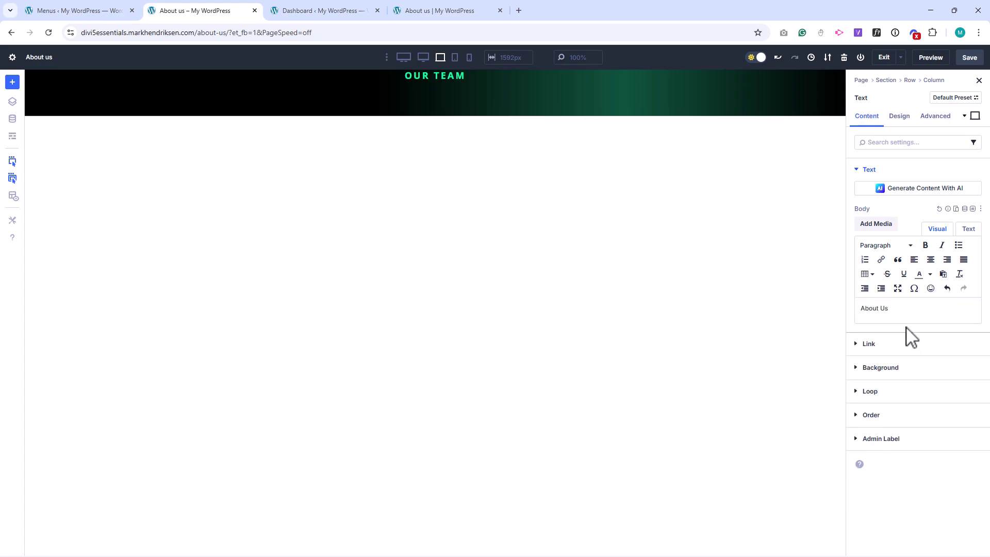
left_click_drag(891, 308, 858, 308)
left_click(883, 246)
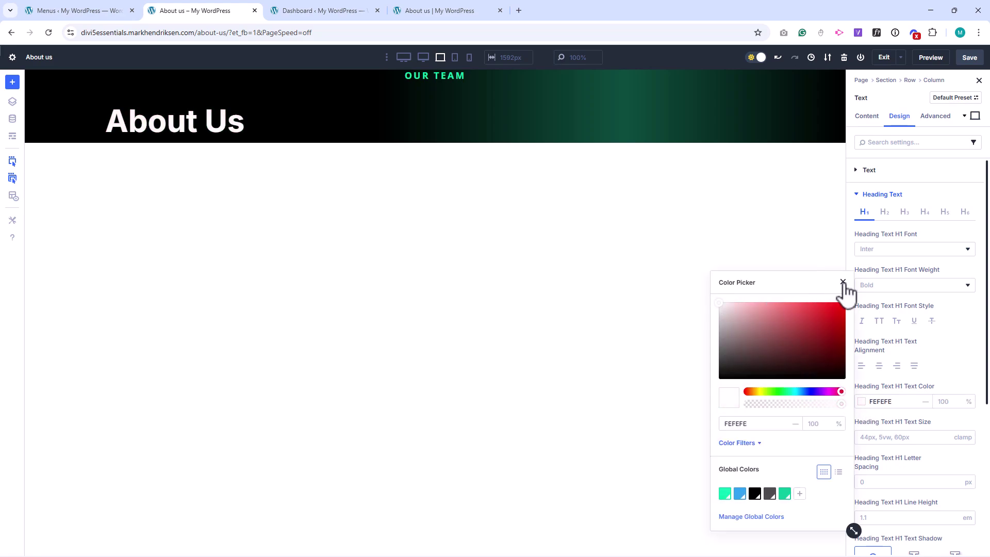
left_click(846, 234)
scroll(877, 330, "down", 1)
left_click(879, 314)
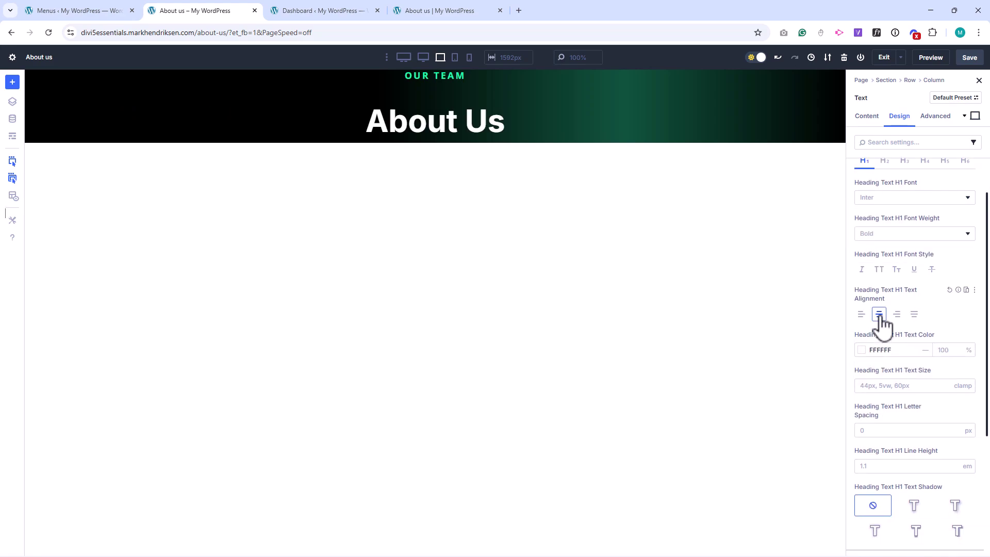
scroll(883, 330, "up", 1)
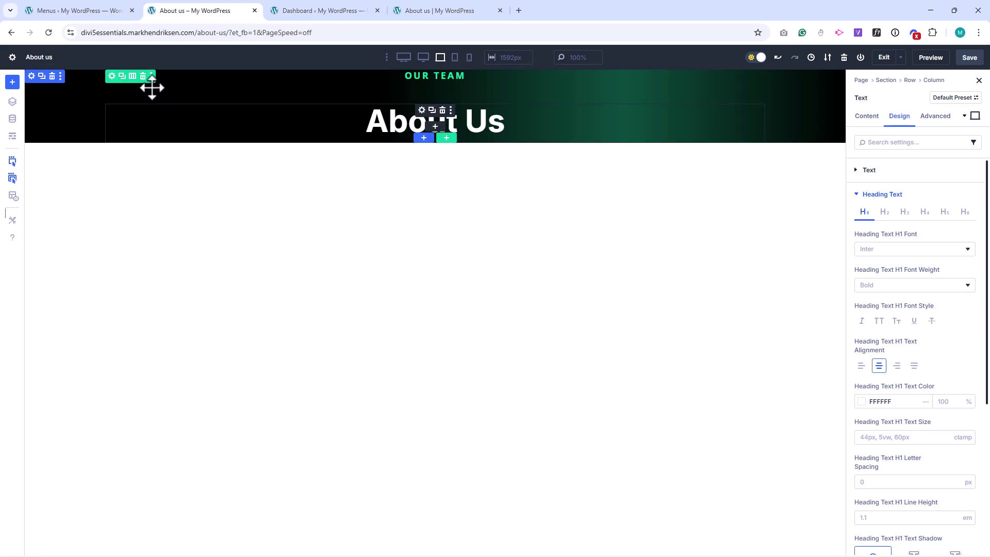
Step: Set the header column's vertical gap to 0
left_click(111, 76)
left_click(877, 175)
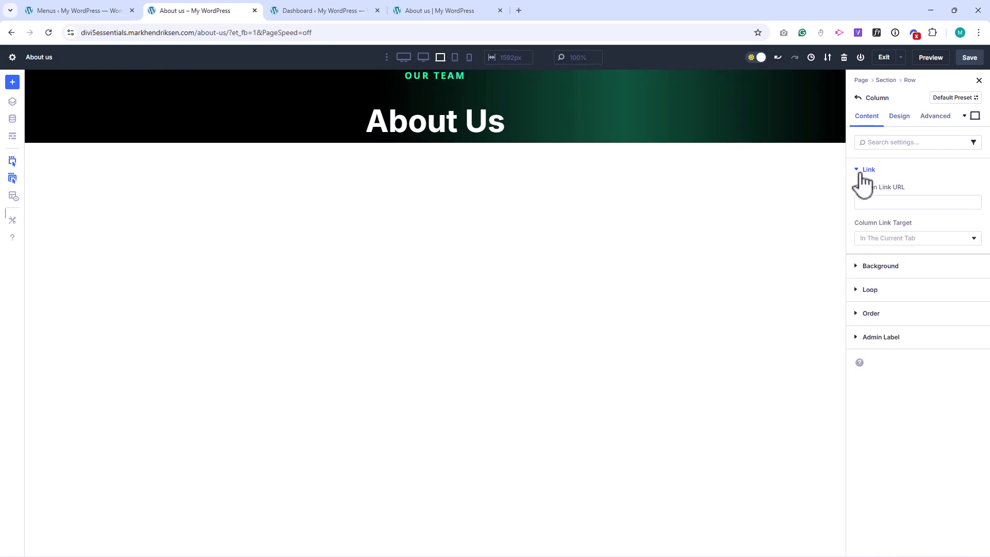
left_click(899, 117)
left_click(894, 176)
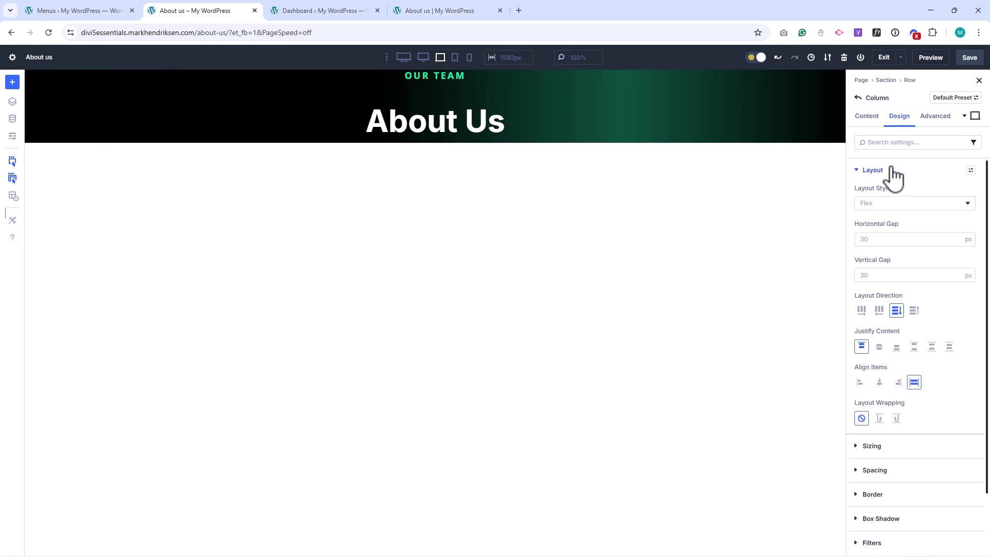
left_click(878, 275)
type("0")
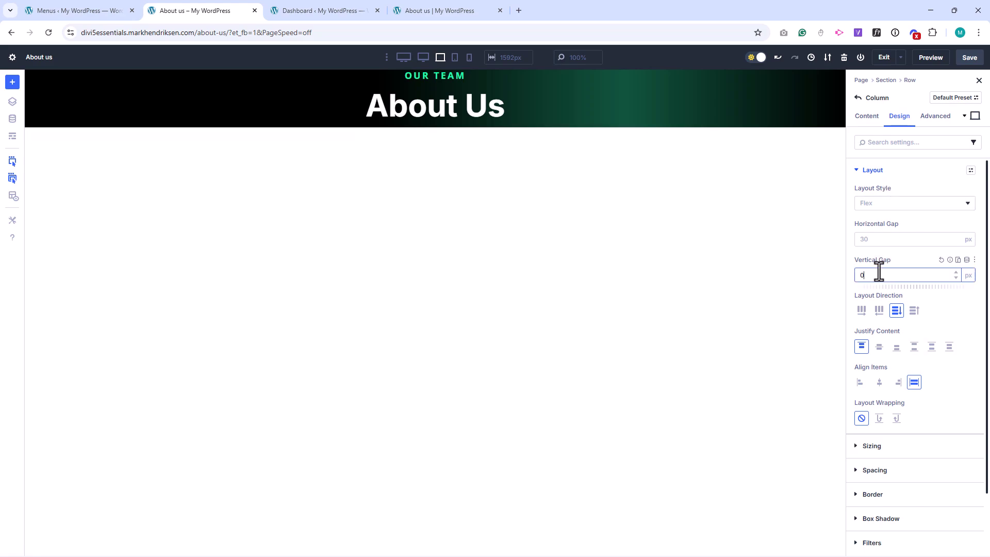
Step: Reset the header section's padding to its default
left_click(31, 76)
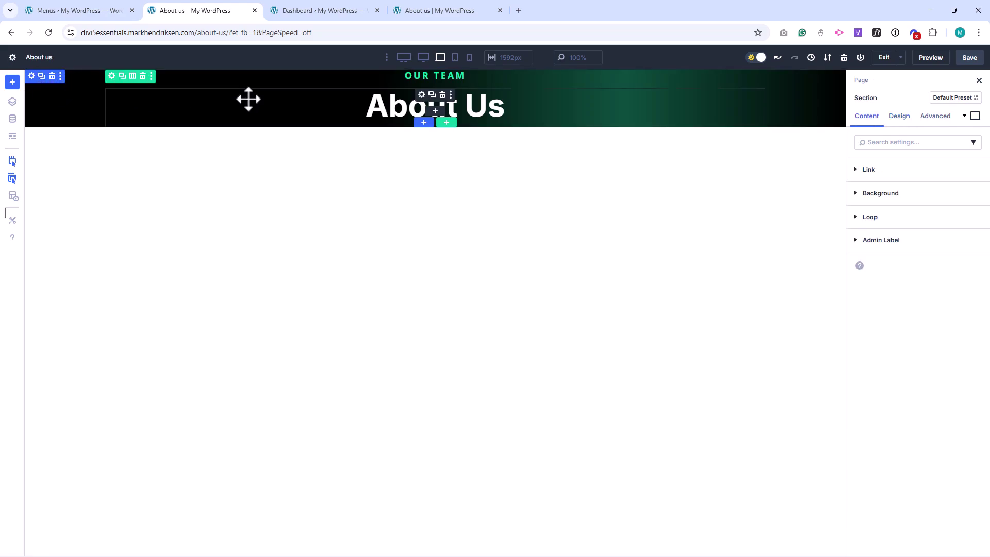
left_click(900, 118)
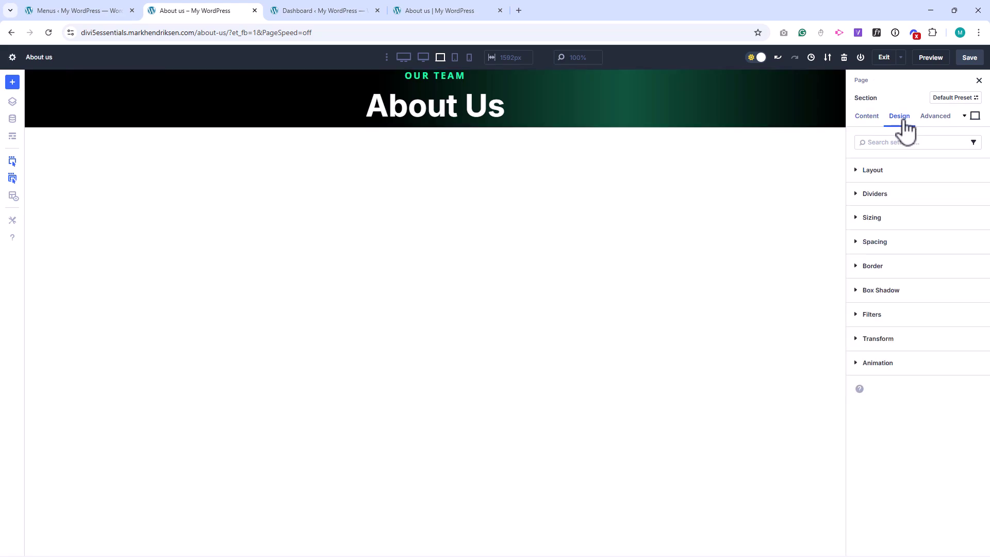
left_click(894, 246)
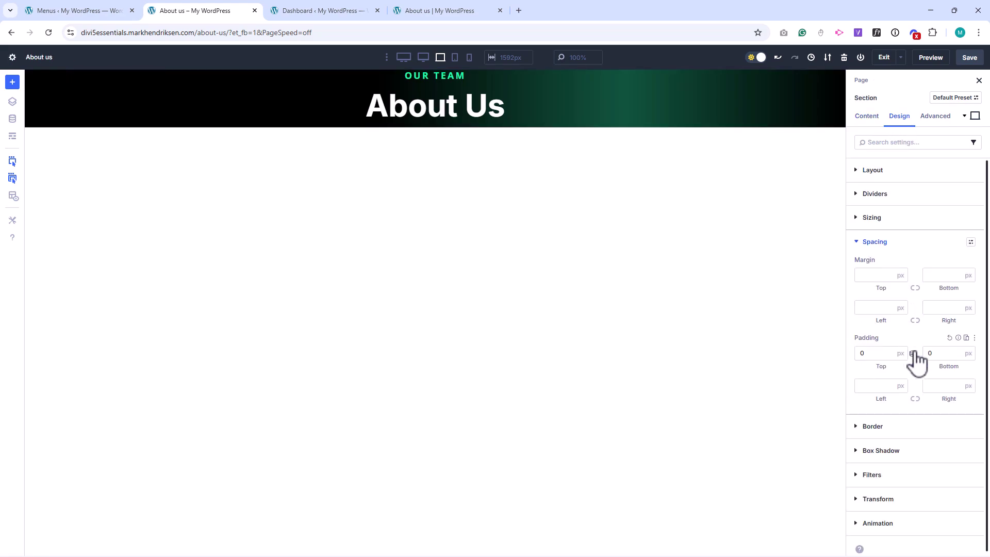
left_click(948, 337)
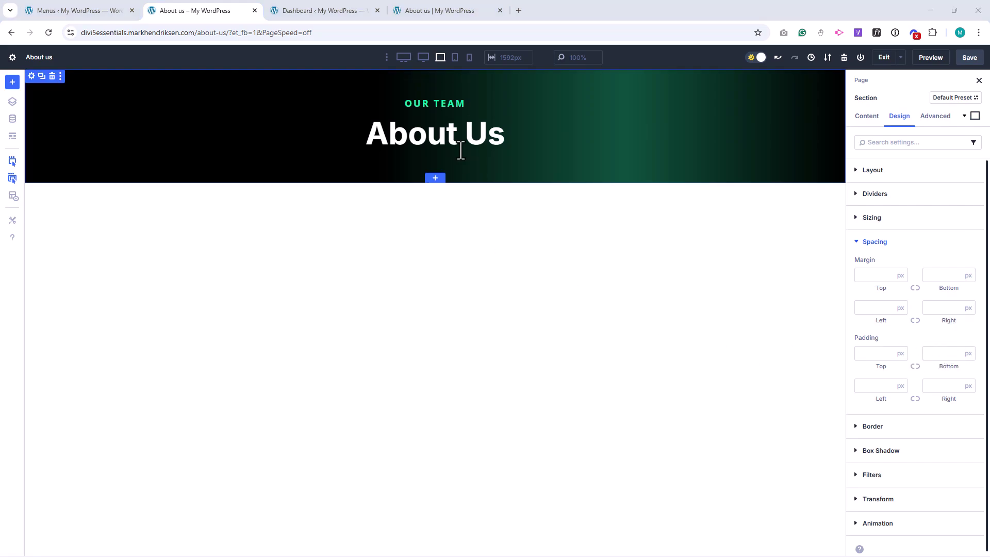
Step: Set the OUR TEAM label's bottom margin to 0
left_click(421, 103)
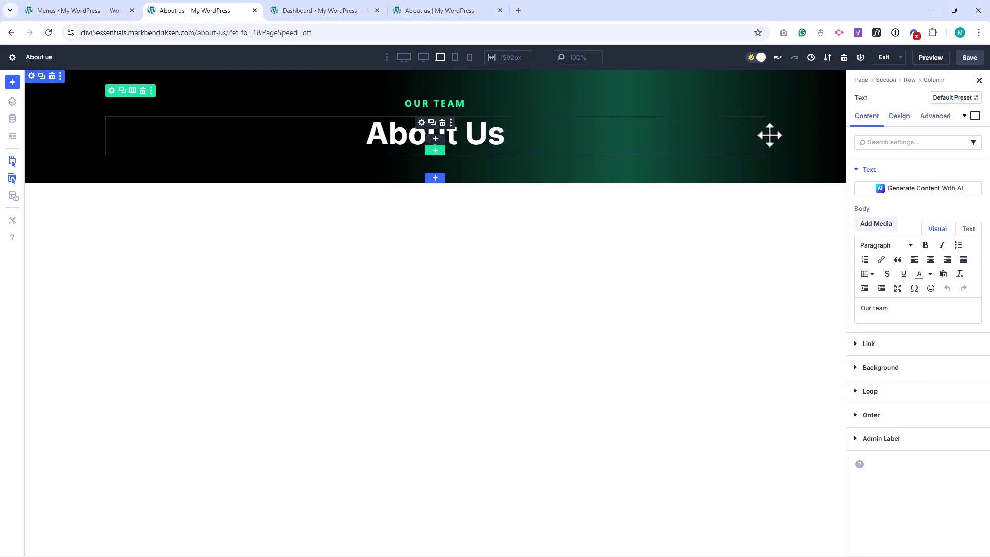
left_click(900, 117)
left_click(917, 246)
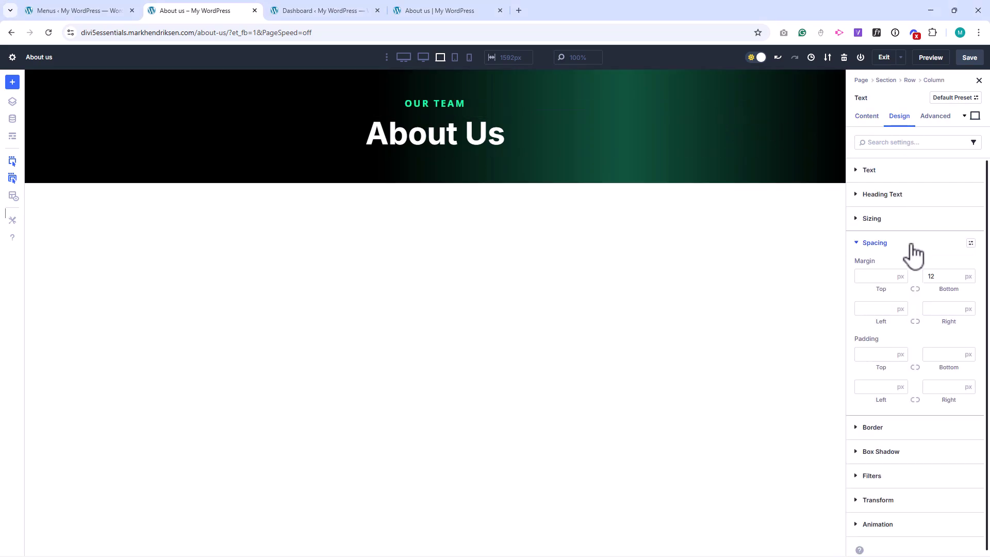
double_click(941, 275)
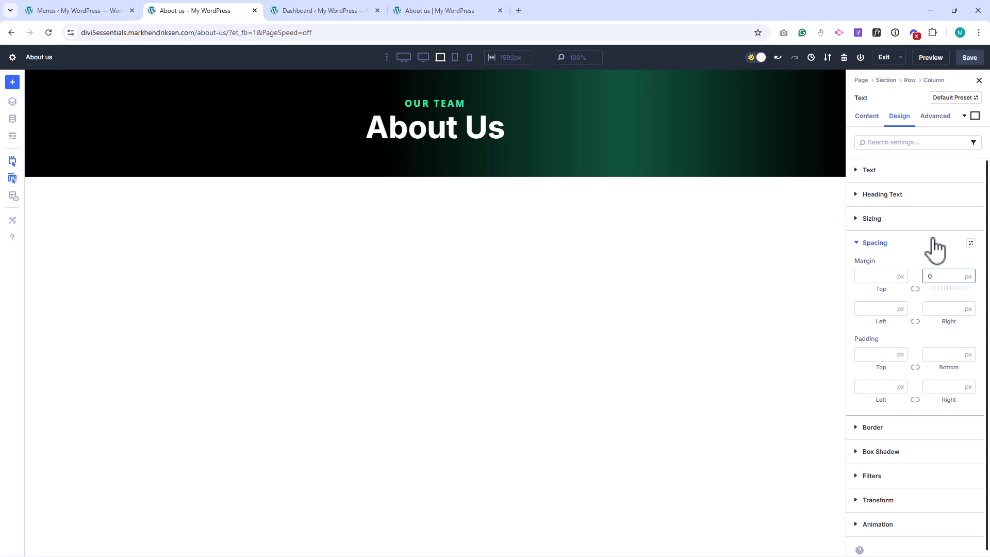
left_click(455, 58)
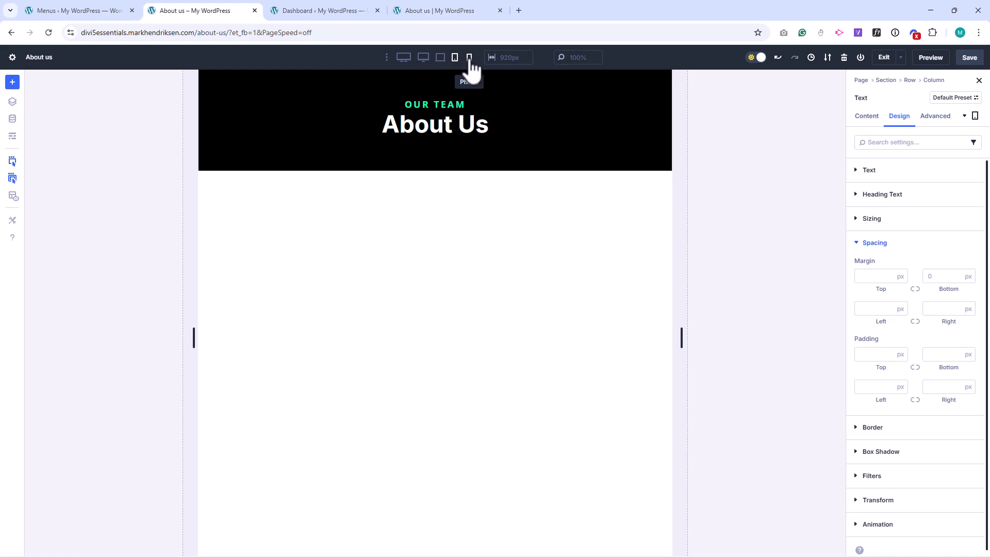
left_click(470, 59)
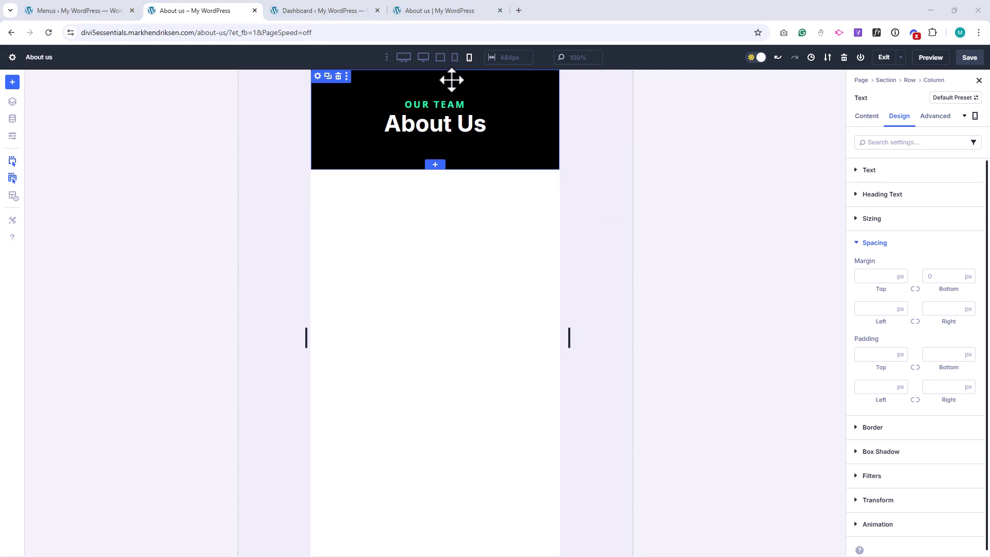
left_click(441, 57)
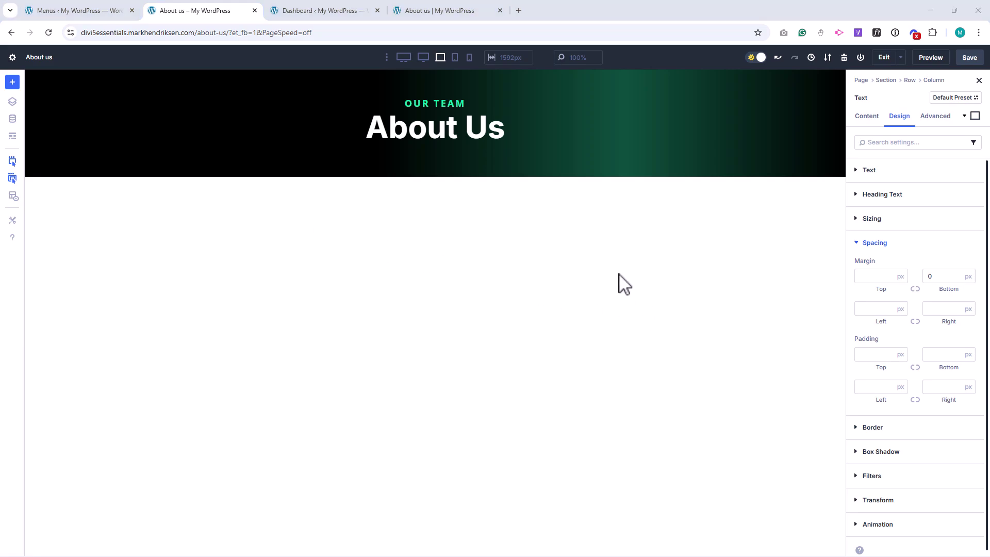
Step: Insert the saved 'blog section' and delete its blog cards row and lorem ipsum text
left_click(435, 175)
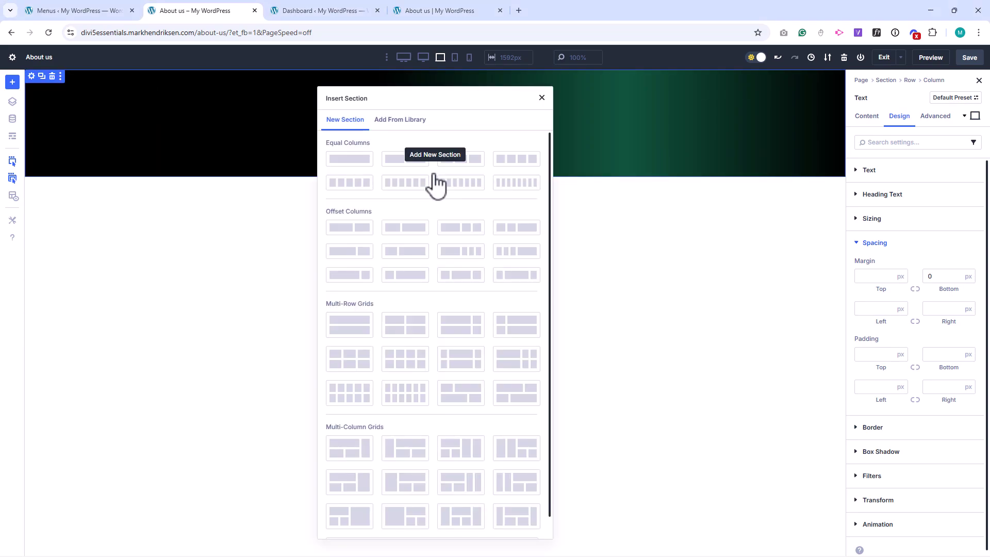
left_click(401, 120)
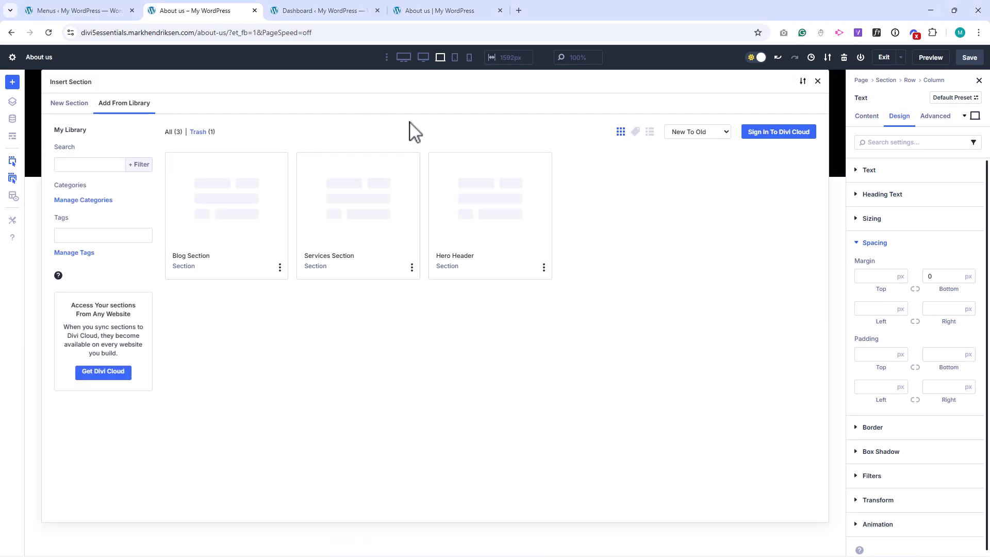
left_click(238, 193)
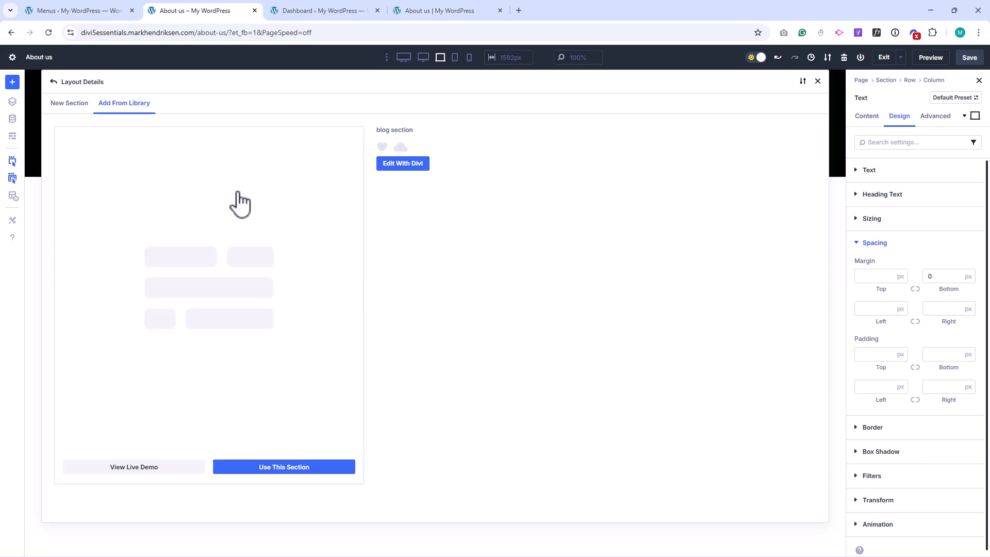
left_click(290, 467)
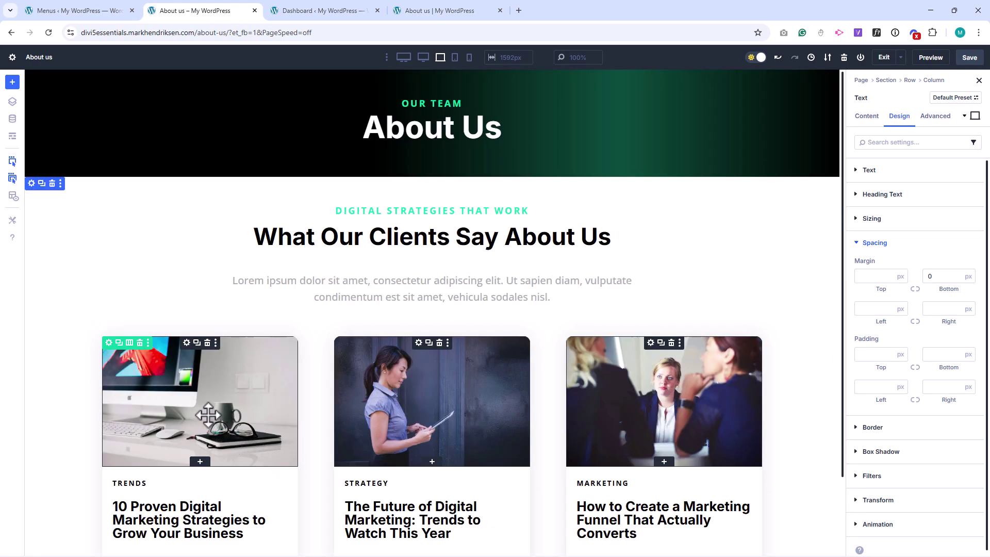
left_click(139, 342)
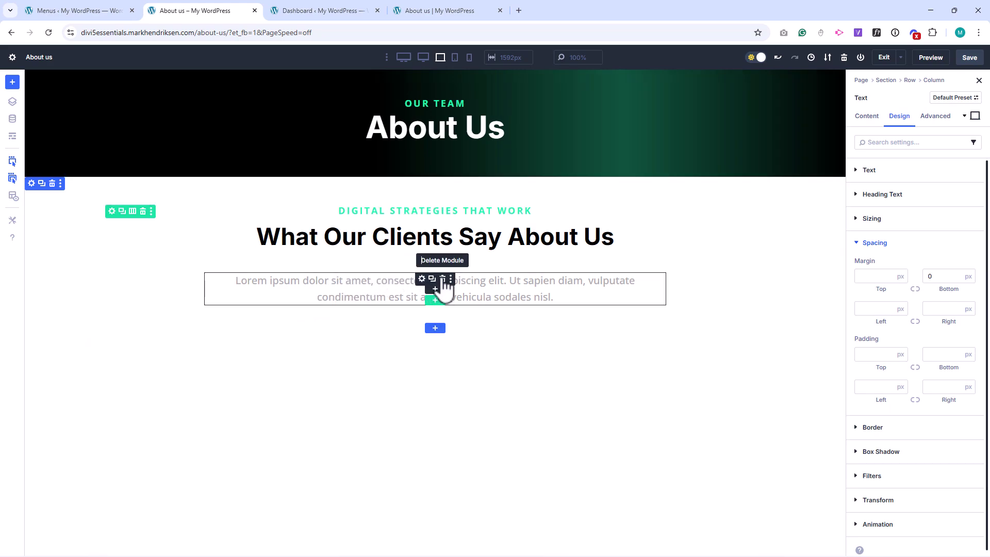
left_click(442, 276)
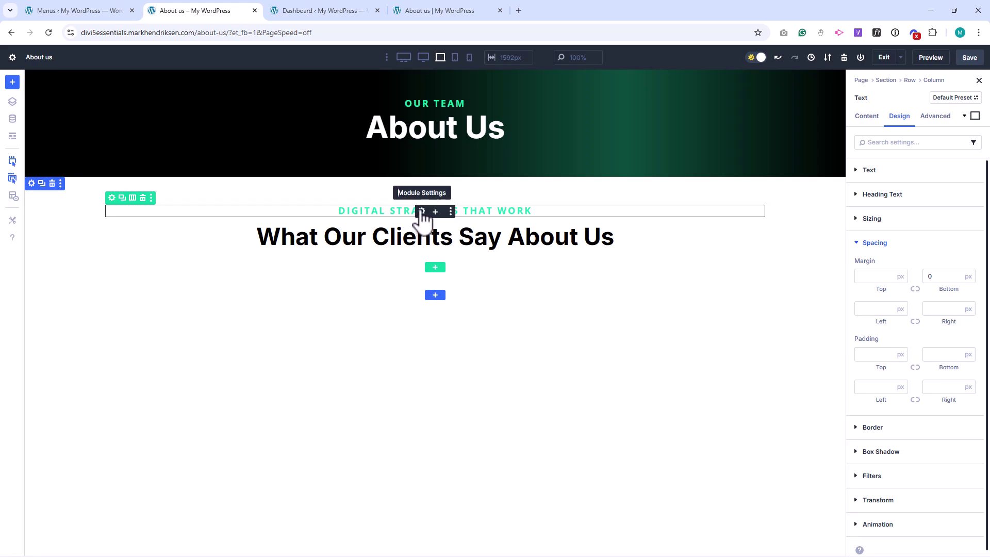
Step: Left-align the DIGITAL STRATEGIES THAT WORK label text
left_click(422, 211)
left_click(899, 115)
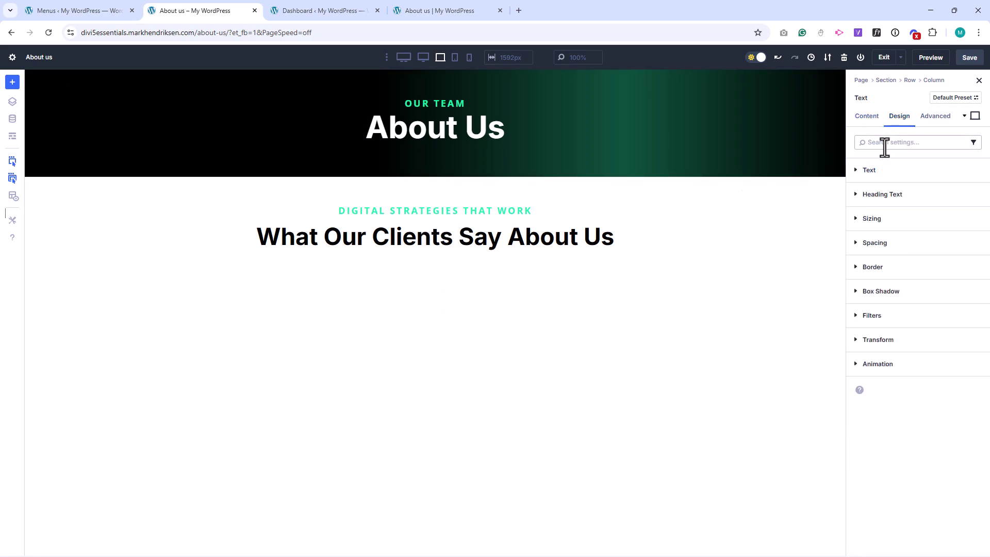
left_click(879, 170)
scroll(868, 475, "down", 1)
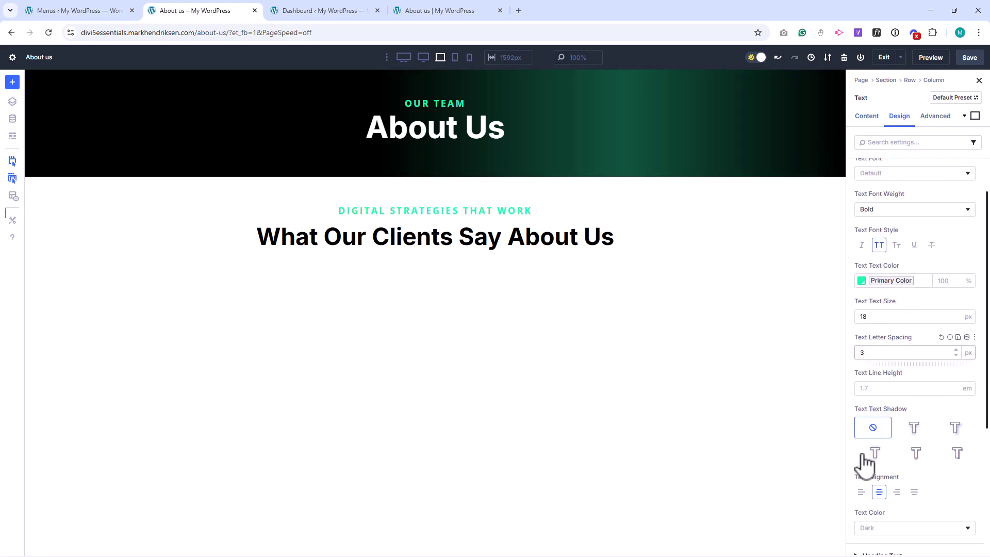
left_click(860, 492)
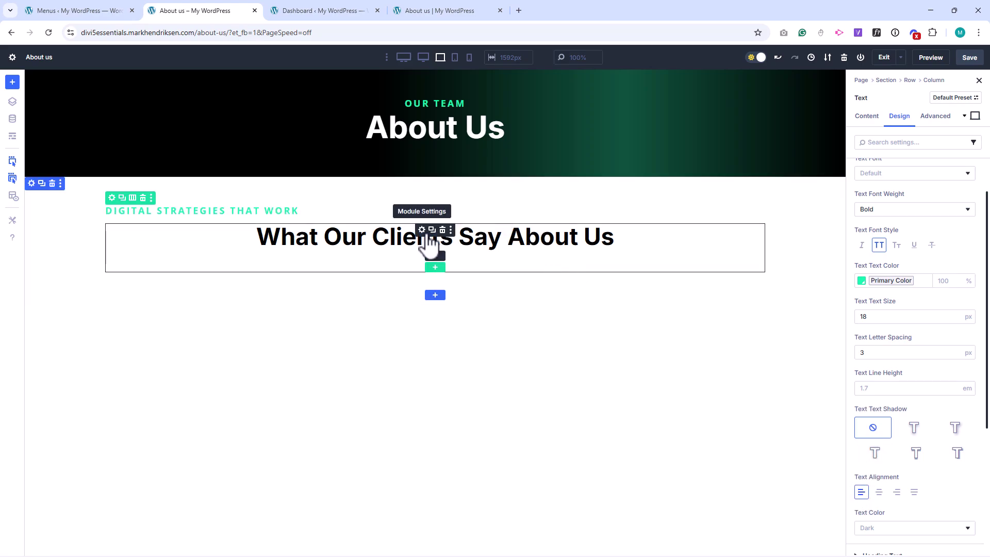
Step: Set the section heading's H2 alignment to left
left_click(422, 232)
left_click(899, 115)
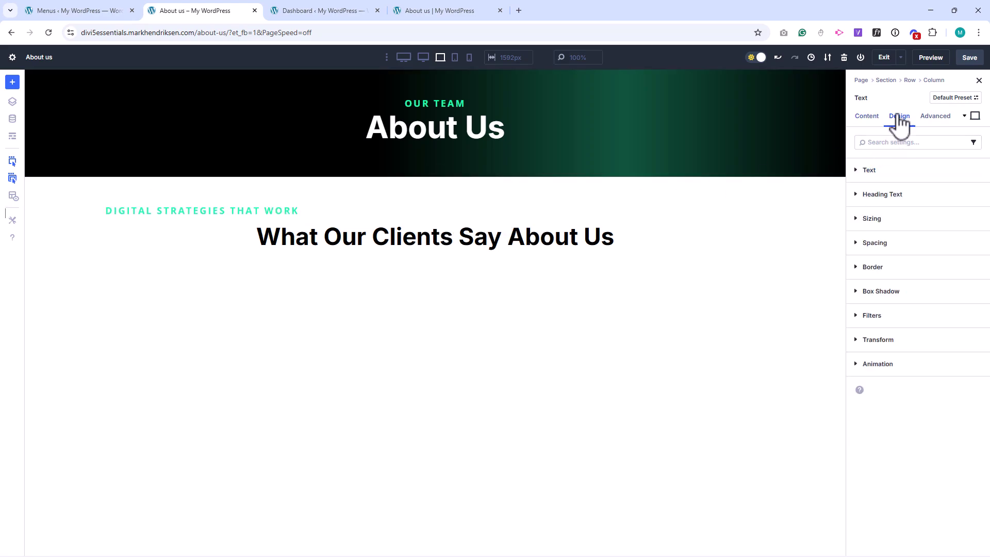
left_click(880, 195)
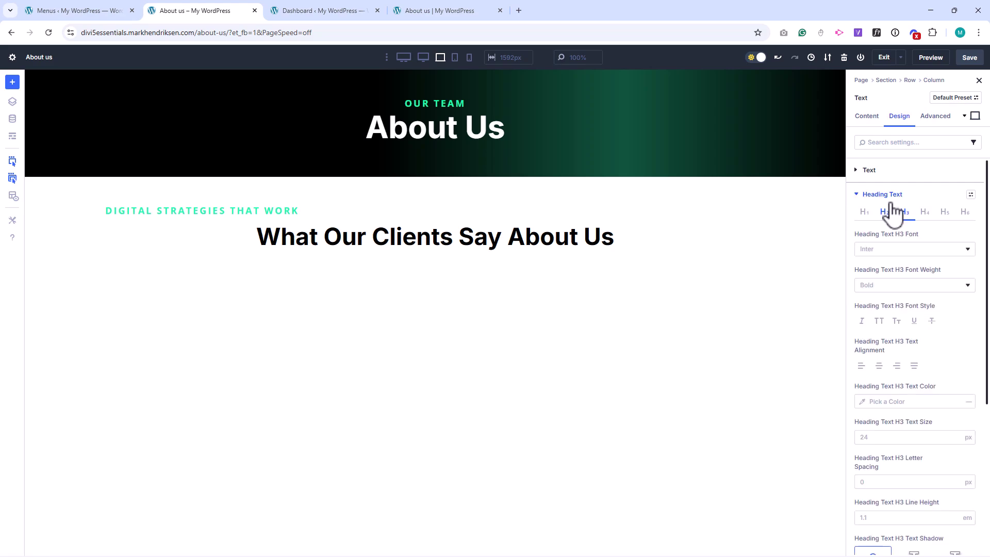
left_click(884, 212)
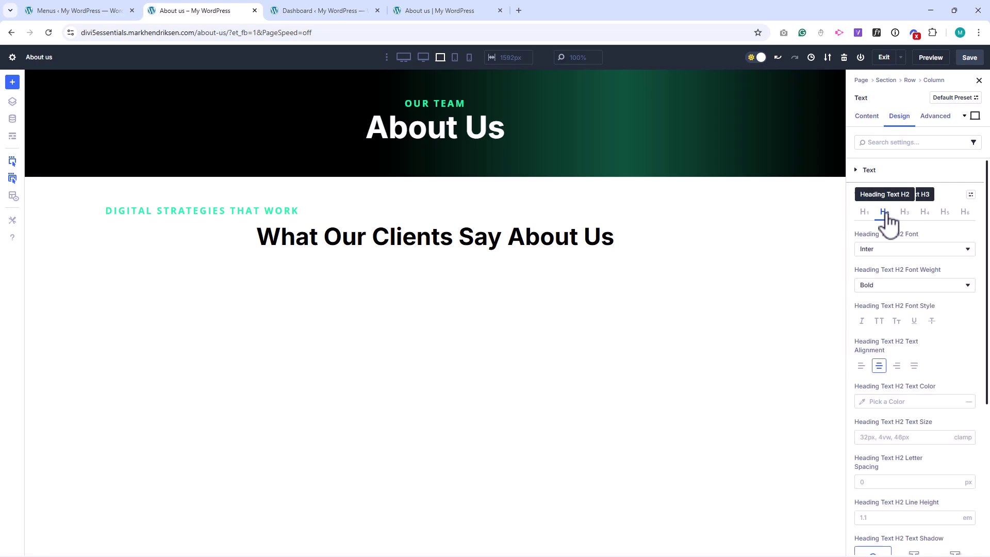
left_click(861, 366)
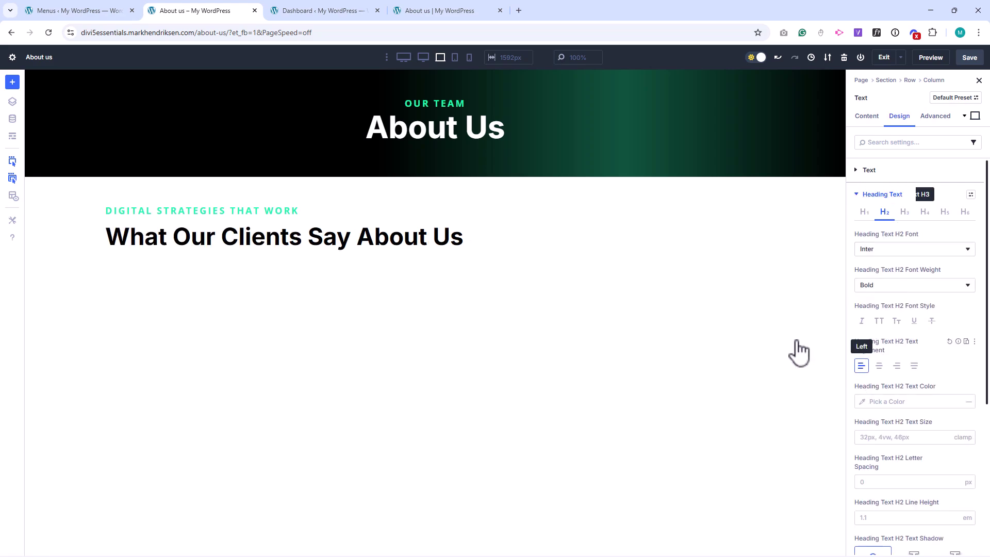
Step: Replace the heading with 'Your Trusted Partner in Business Growth' formatted as Heading 2
left_click(752, 247)
triple_click(853, 311)
type("Your Trusted Partner in Business Growth")
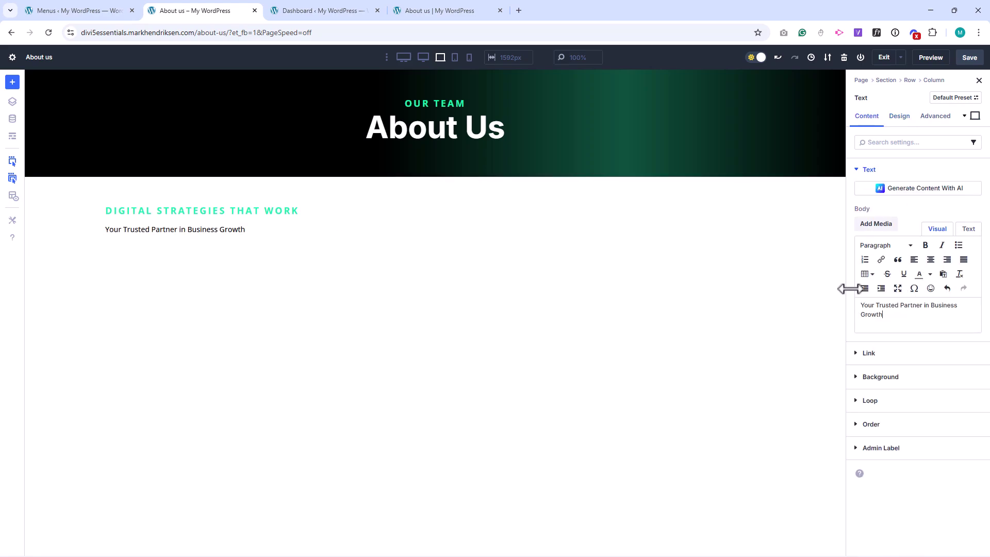
key("ctrl+a")
left_click(884, 245)
left_click(889, 291)
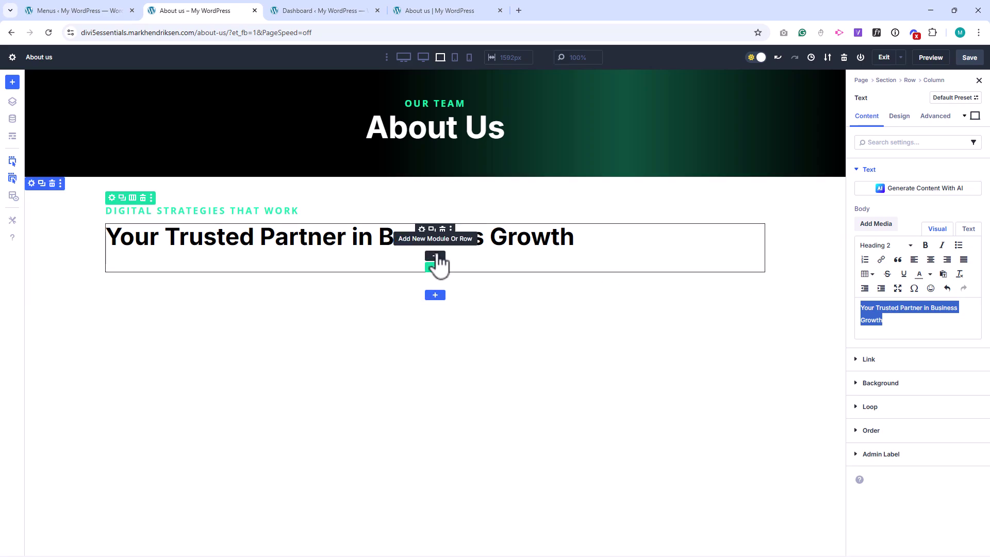
Step: Add a Text module under the heading with #4C4C4C text, 16 px size and 1.9em line height
left_click(436, 256)
type("tex")
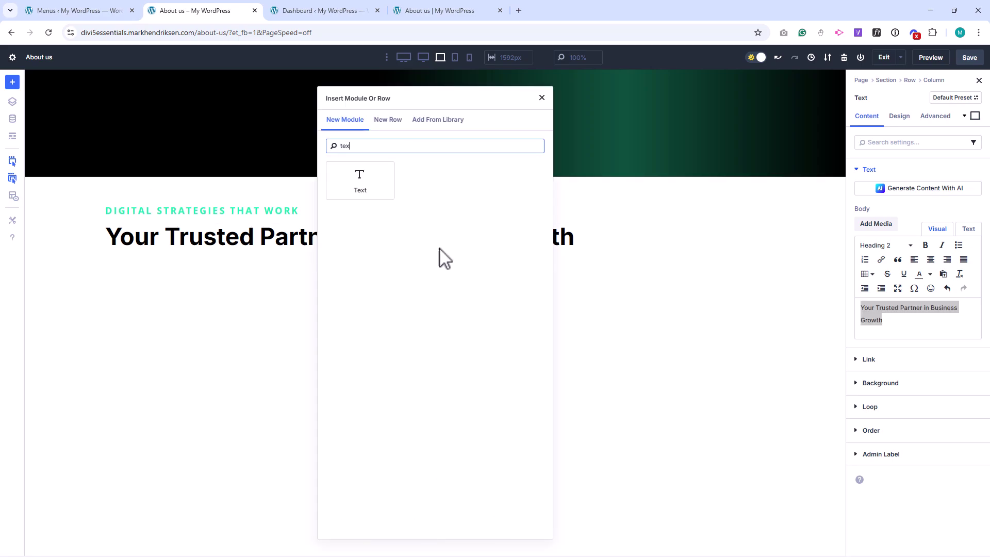
left_click(360, 181)
left_click_drag(901, 358, 835, 304)
left_click(895, 324)
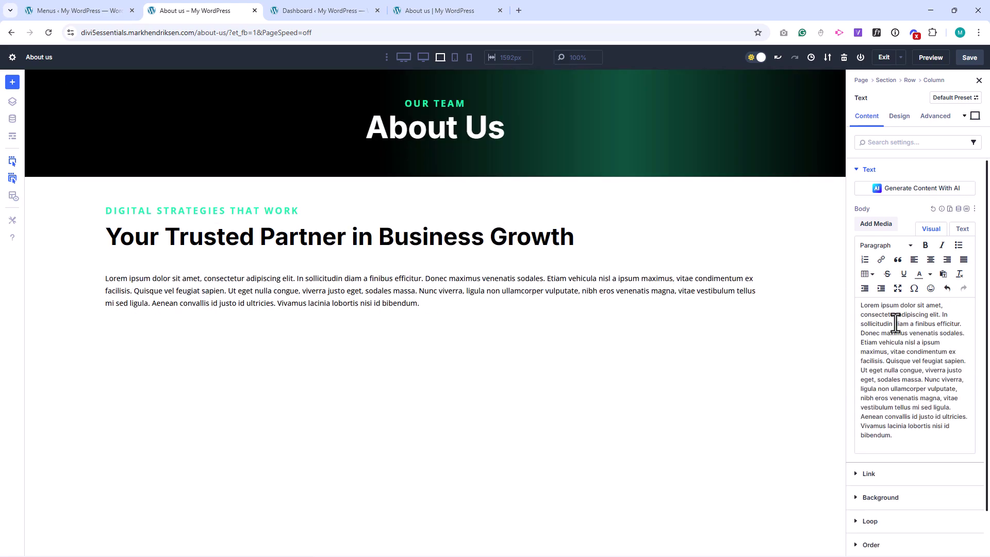
left_click(899, 116)
left_click(874, 172)
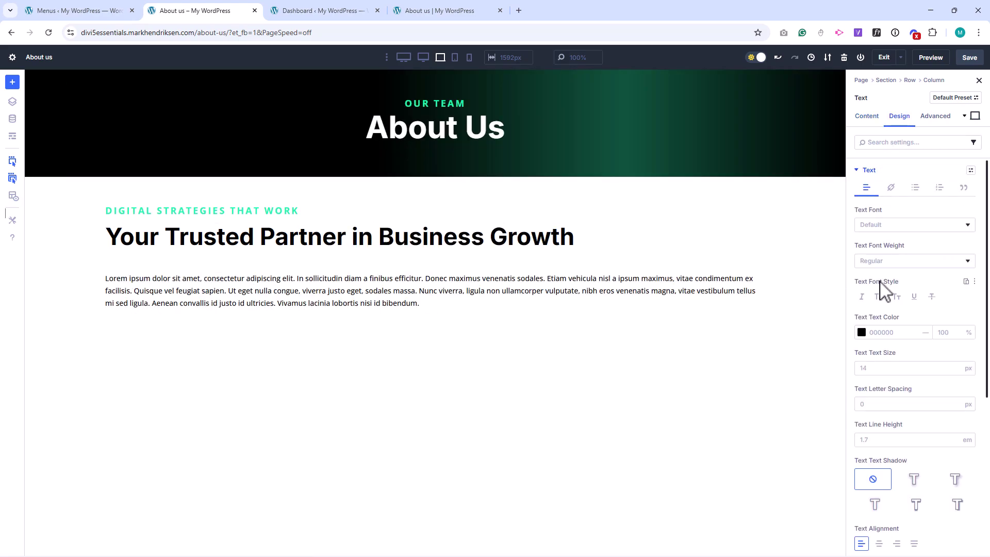
left_click(862, 332)
type("4c4c4c")
left_click(878, 396)
left_click(956, 365)
left_click(957, 365)
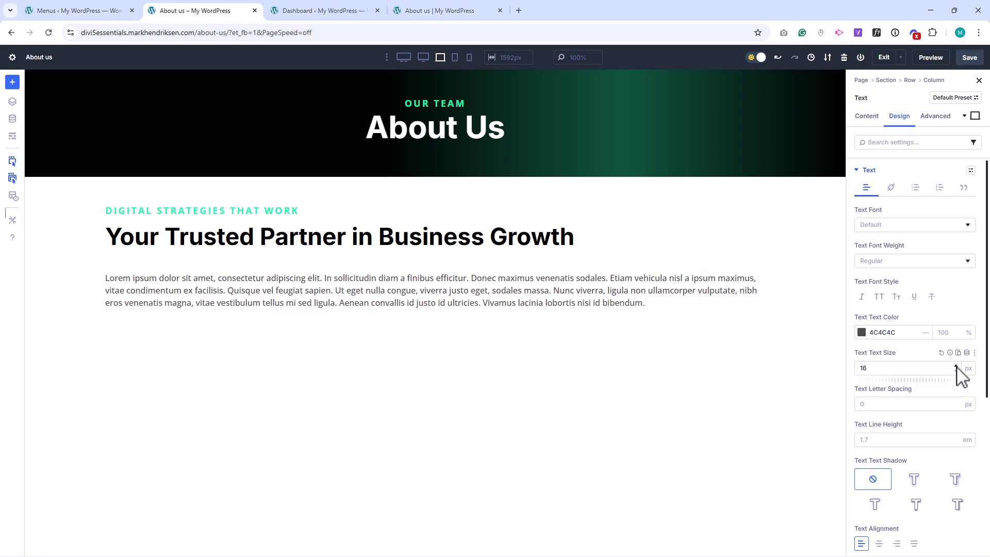
left_click(954, 437)
left_click(954, 437)
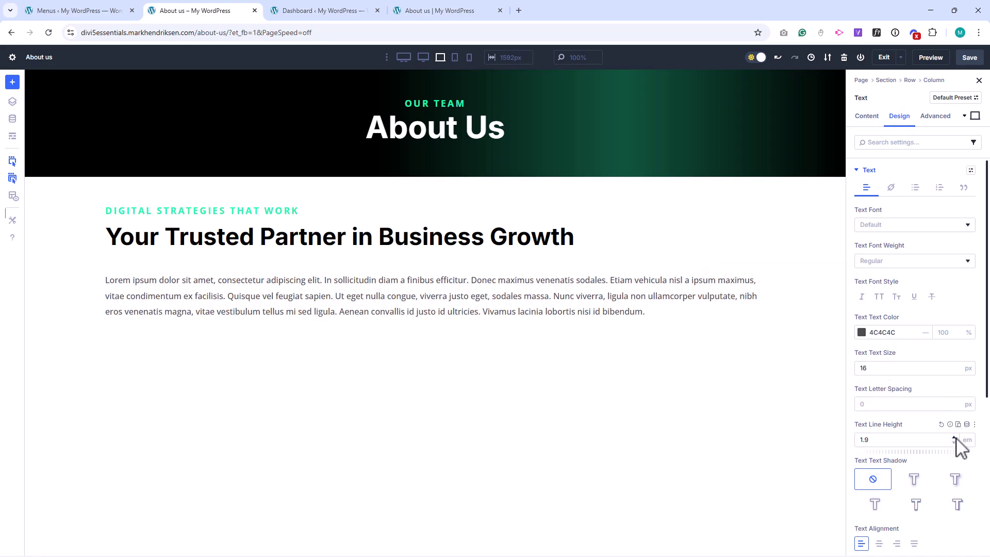
Step: Insert the saved green Get in Touch button and open the paragraph's spacing settings
left_click(436, 302)
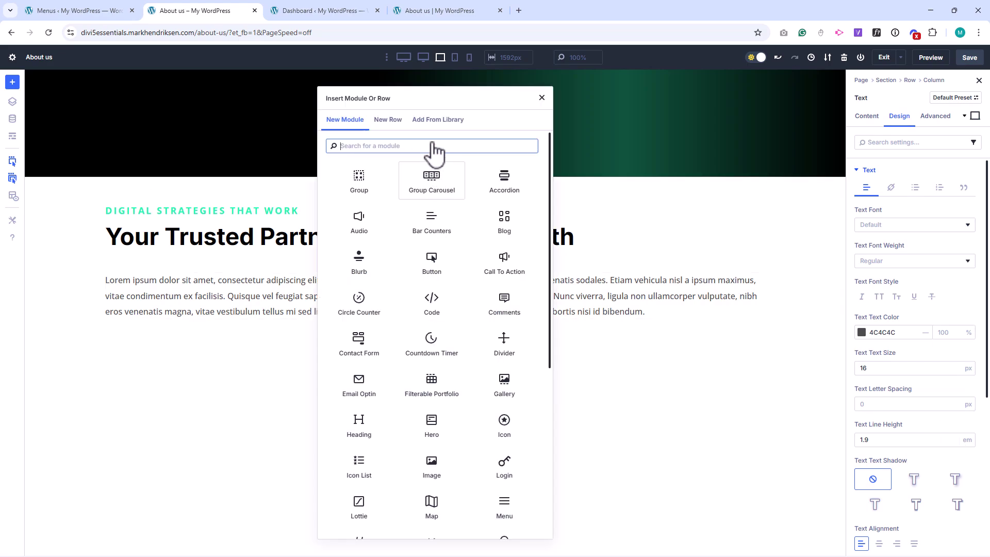
left_click(432, 120)
left_click(208, 215)
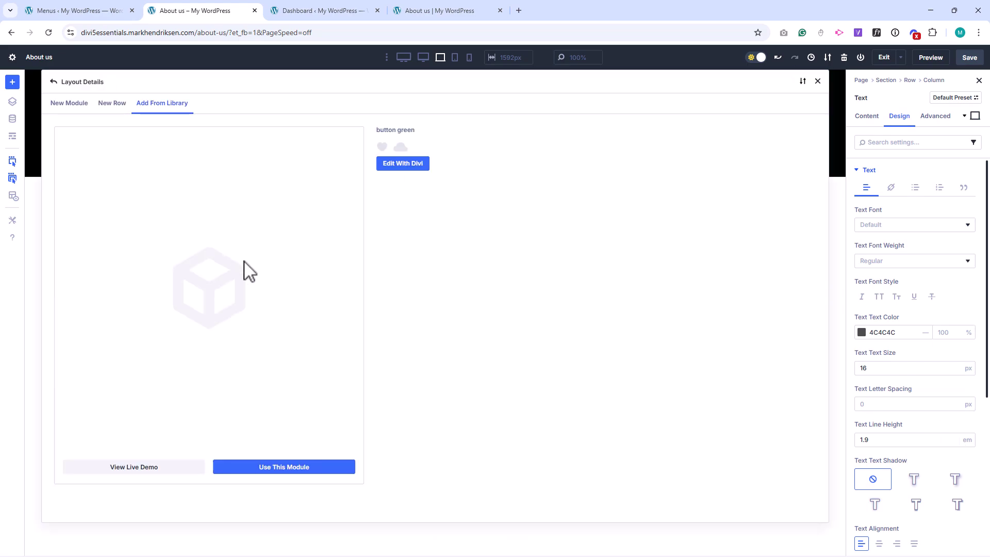
left_click(285, 467)
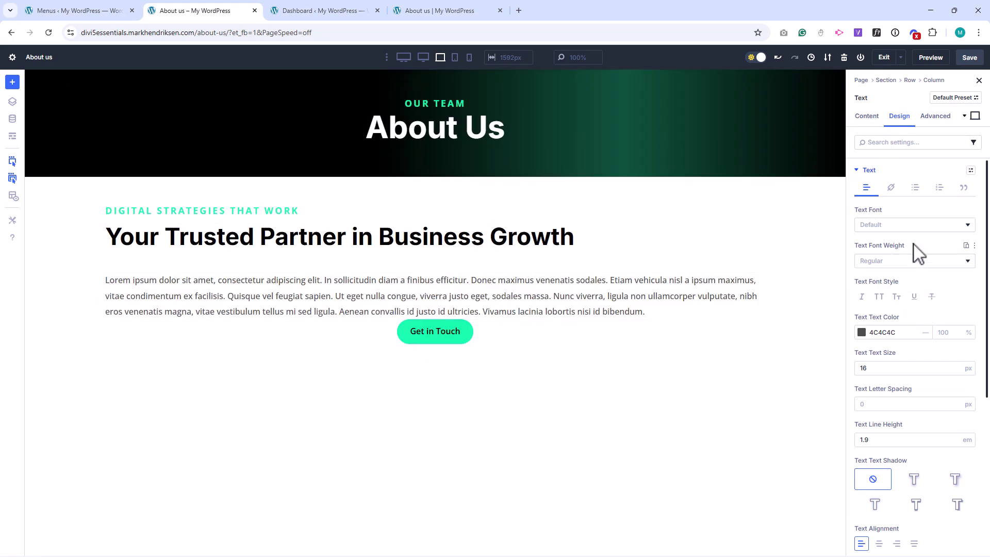
left_click(874, 171)
left_click(883, 243)
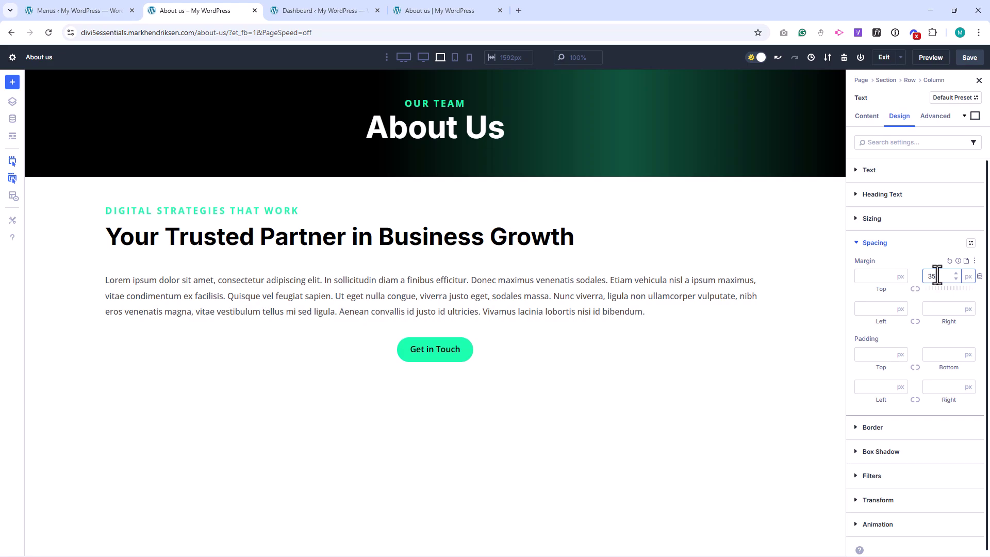
Step: Left-align the Get in Touch button, then switch its row to a two-column structure
left_click(463, 349)
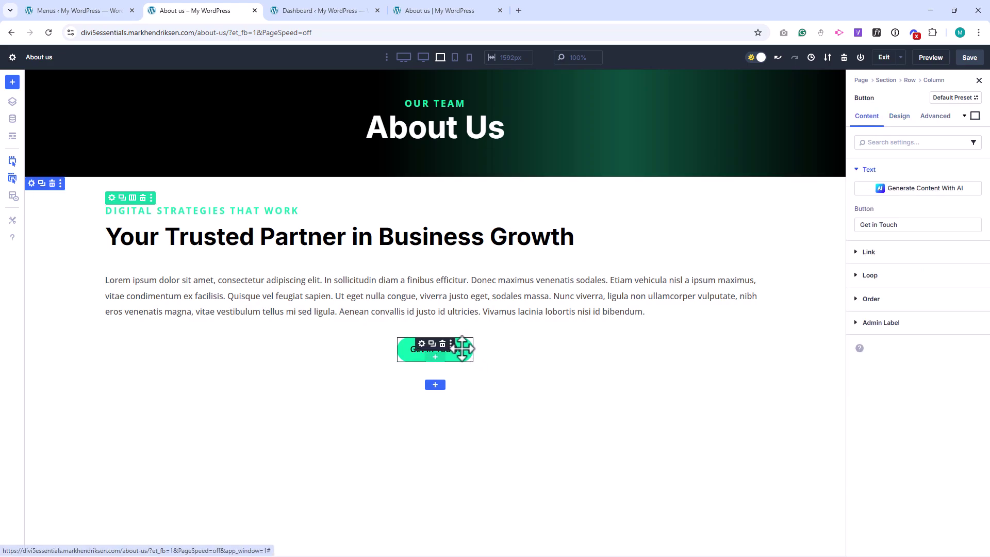
left_click(900, 117)
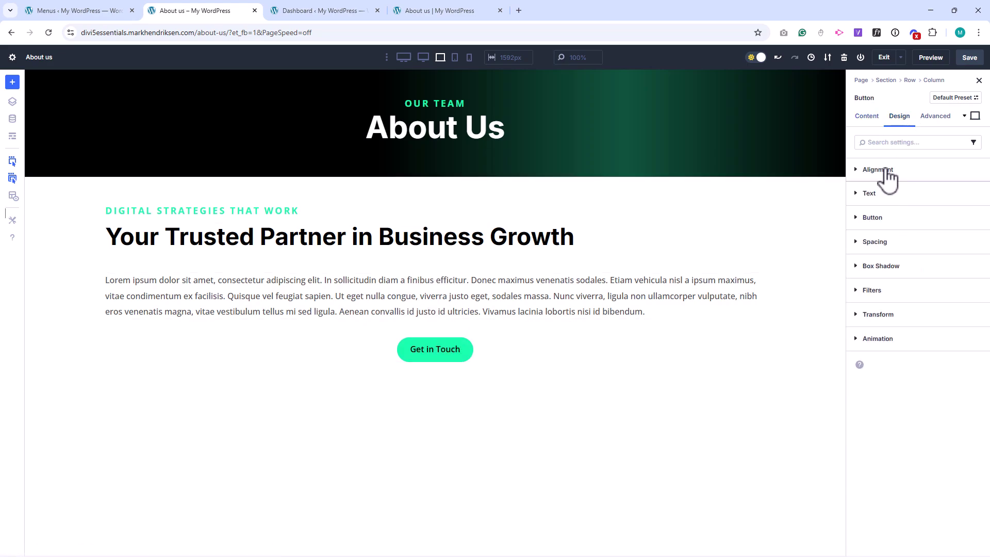
left_click(886, 169)
left_click(861, 202)
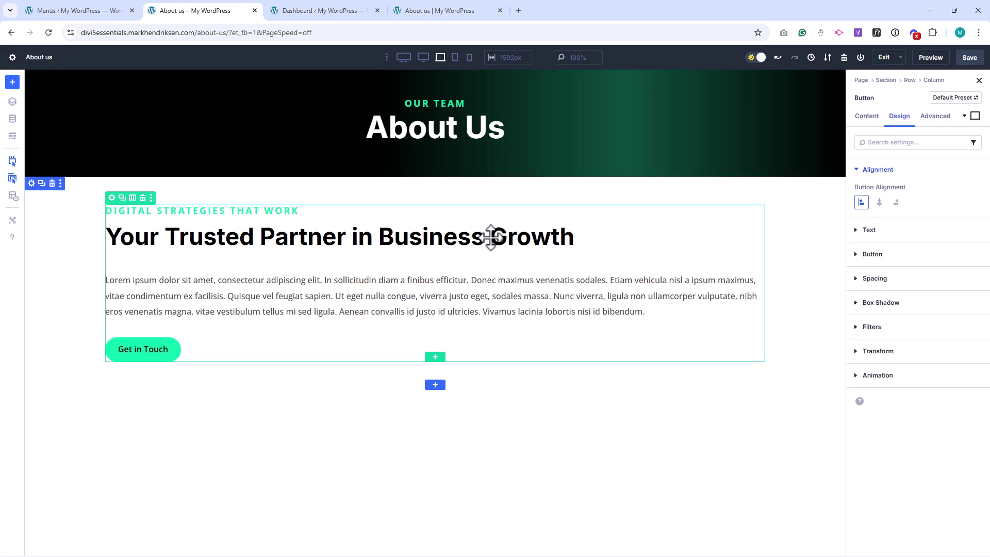
left_click(133, 199)
left_click(120, 138)
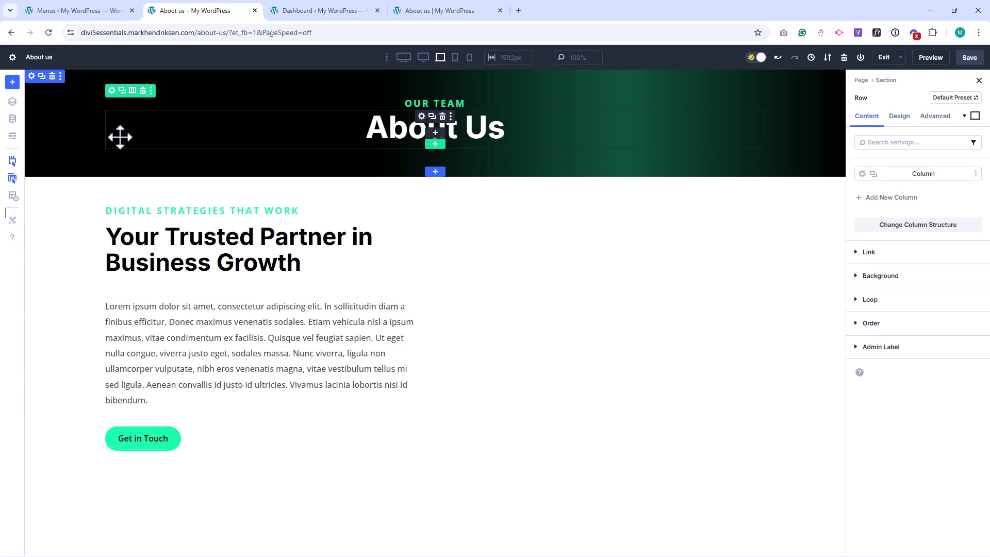
Step: Add an Image module with the office meeting-room photo to the row's new right column
left_click(903, 200)
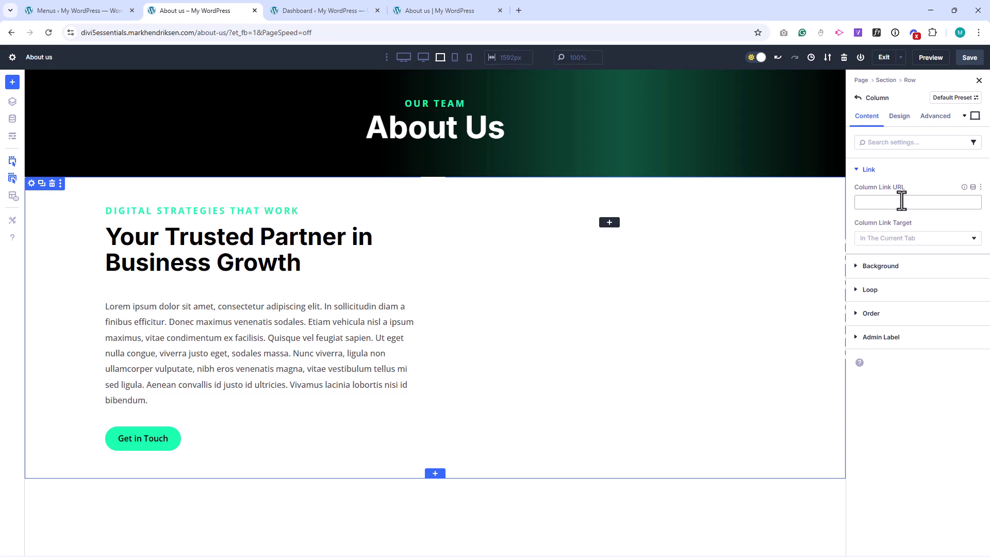
left_click(609, 223)
type("ima")
left_click(536, 186)
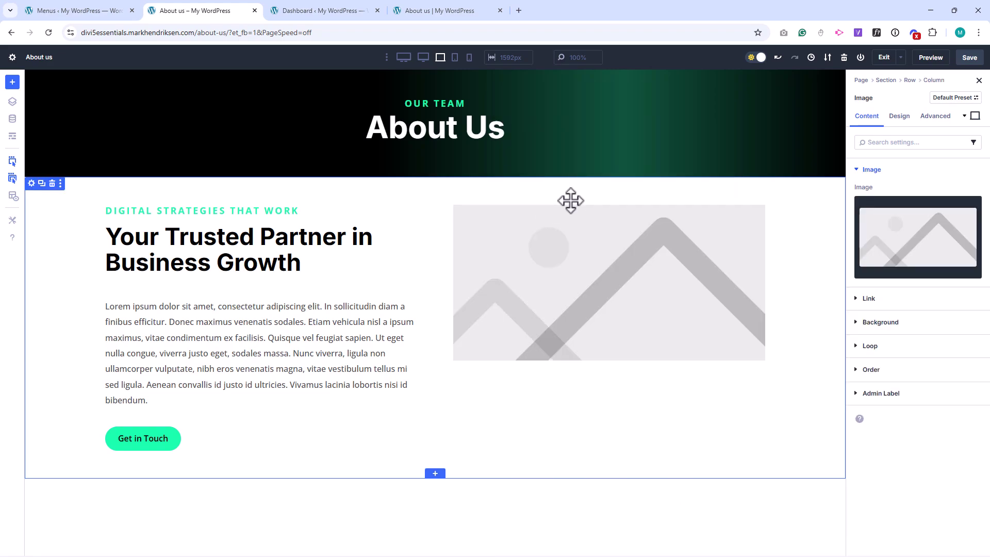
left_click(895, 248)
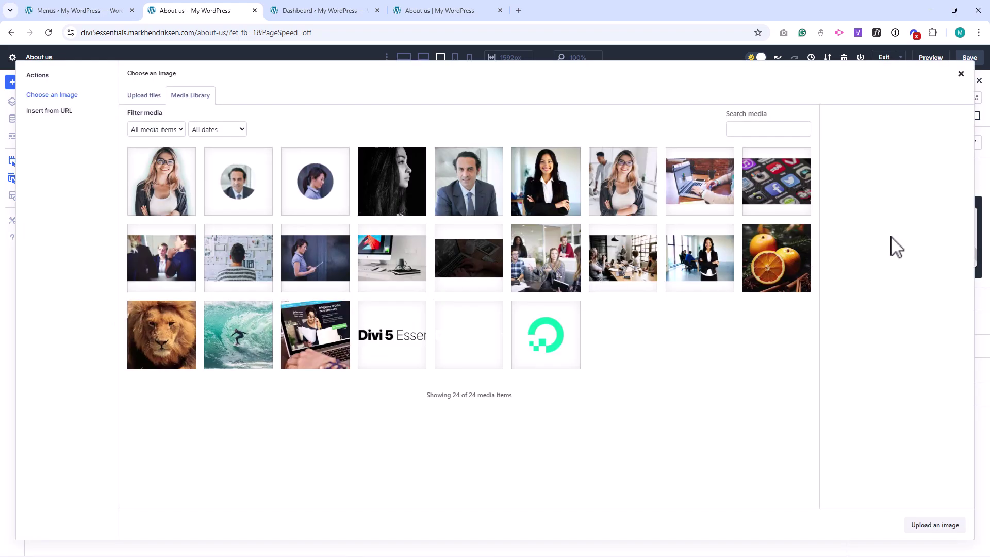
left_click(549, 255)
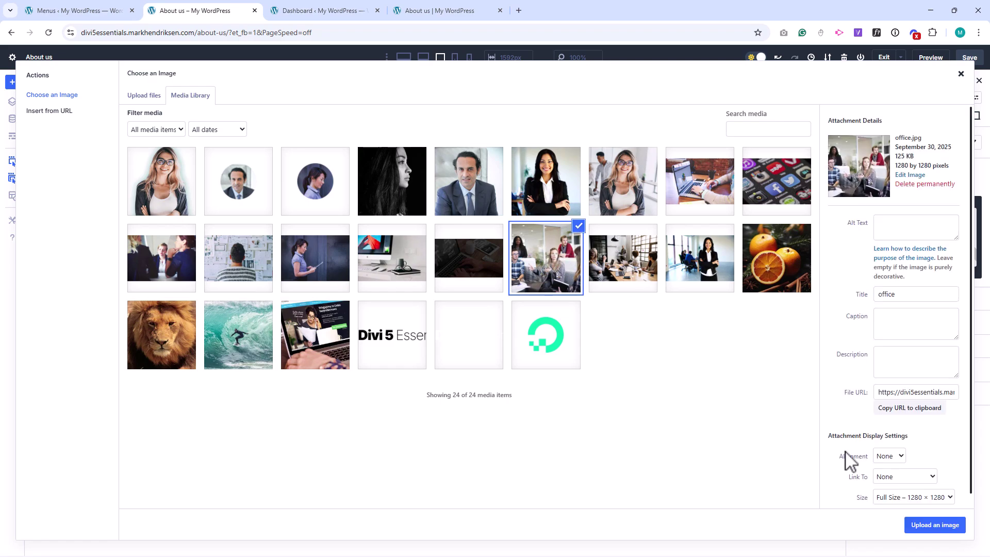
left_click(920, 528)
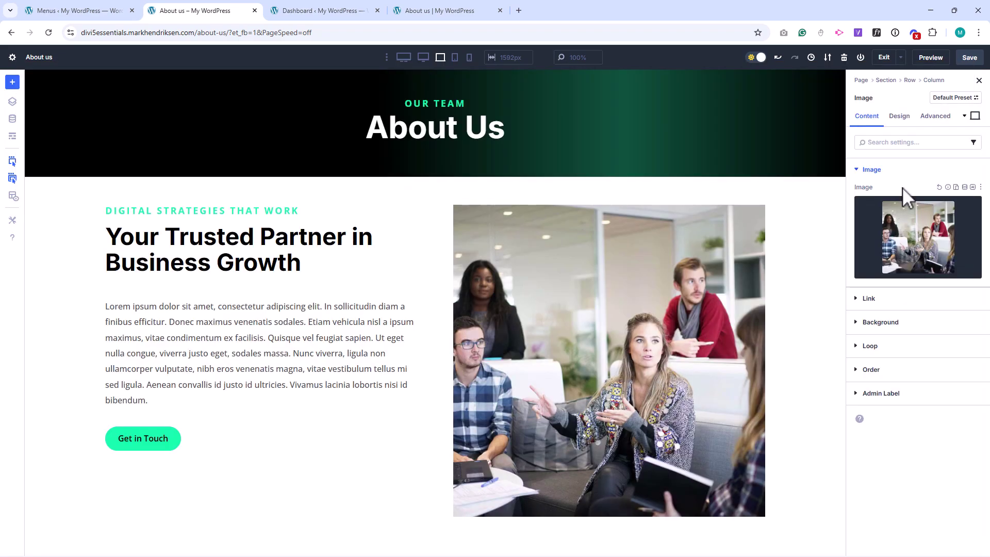
Step: Give the photo a 12px border radius
left_click(899, 116)
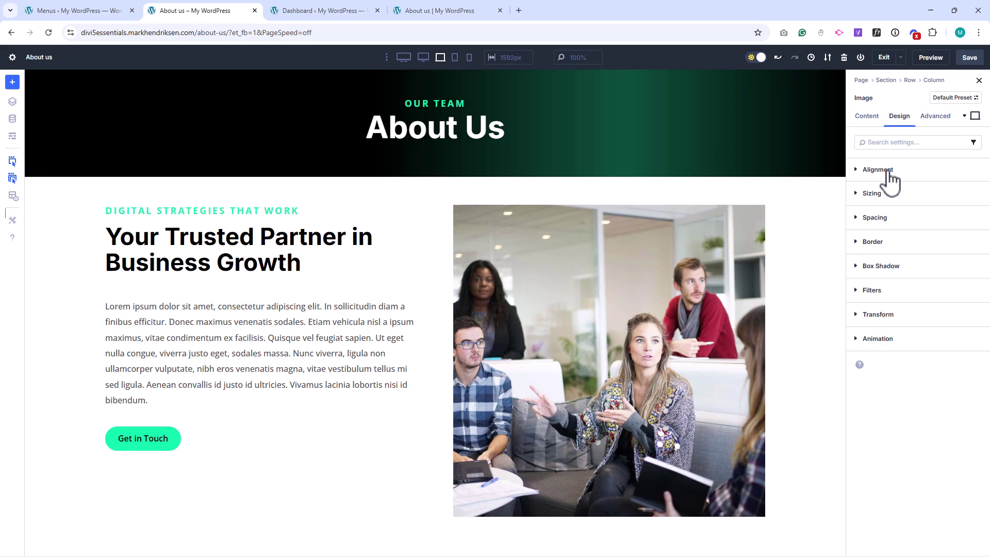
left_click(883, 244)
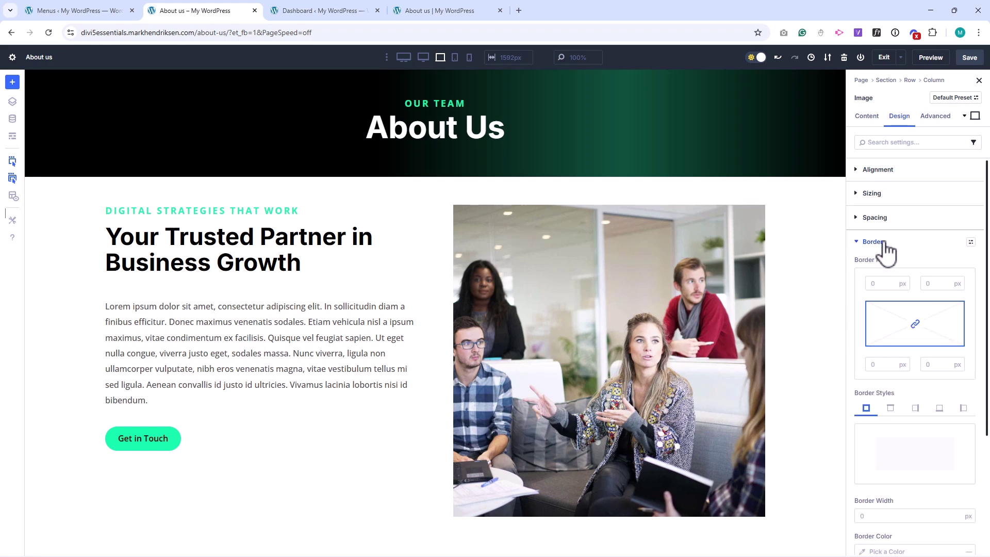
left_click(871, 283)
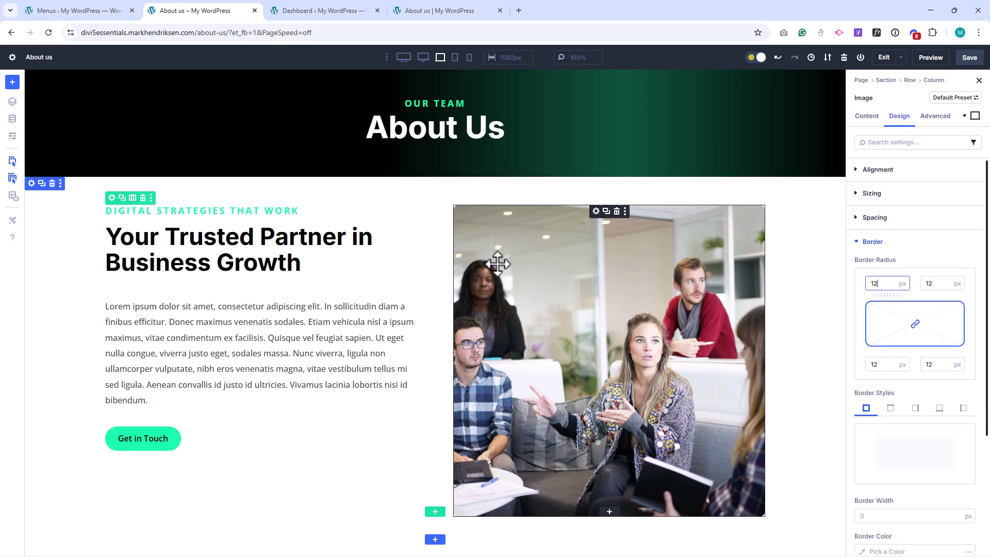
Step: Set the intro row's Align Items to Center so the text column sits vertically centred
left_click(112, 198)
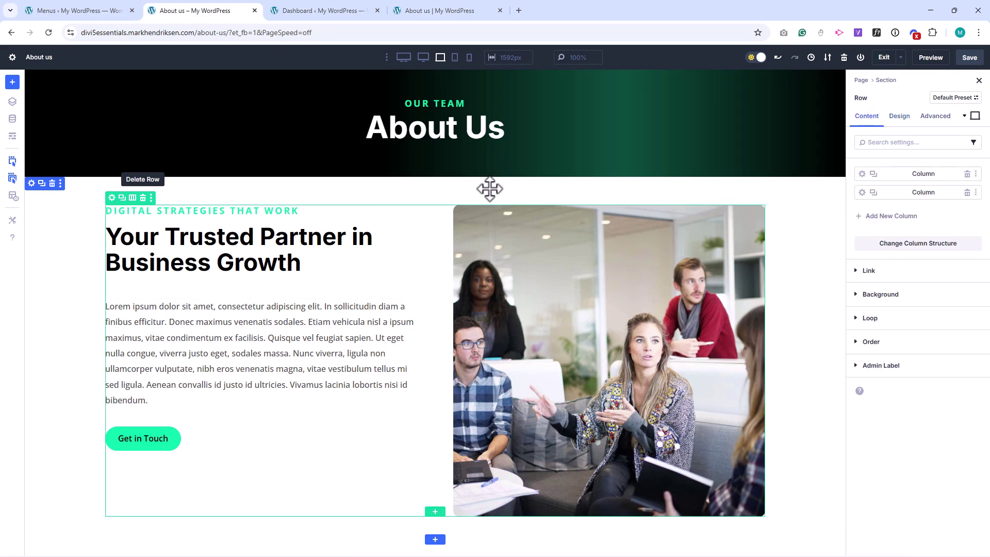
left_click(899, 118)
left_click(887, 173)
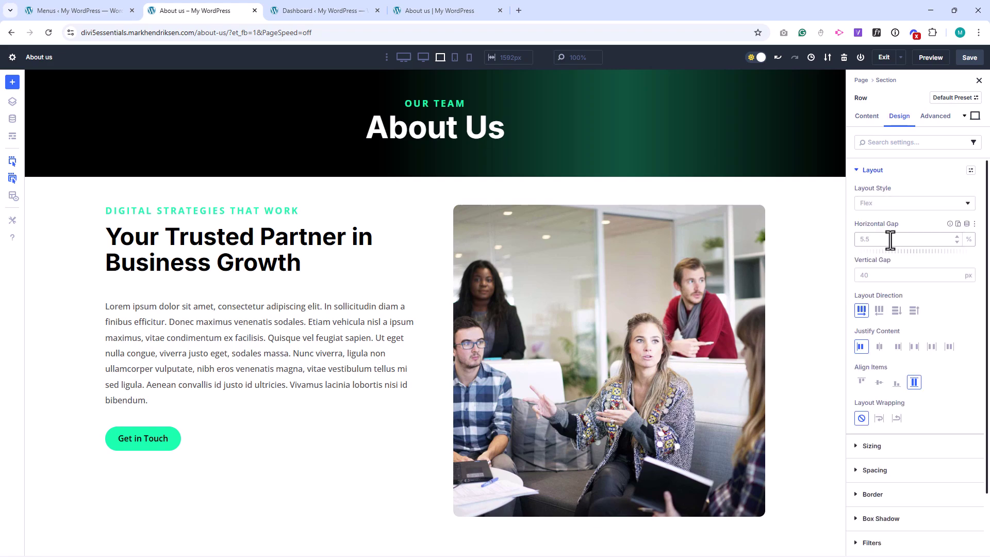
left_click(879, 382)
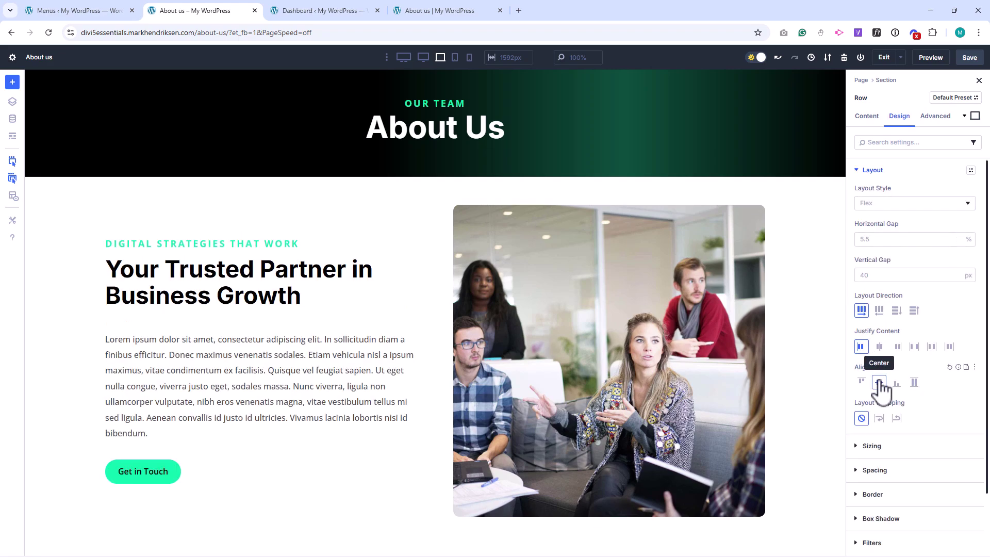
Step: In Tablet view, set the intro paragraph's text size to 14px
left_click(455, 58)
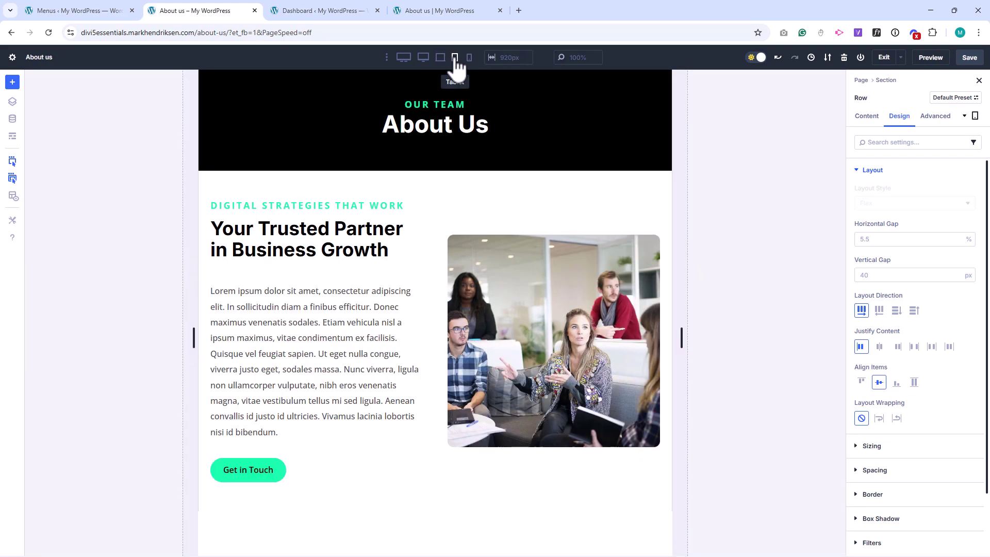
left_click(347, 307)
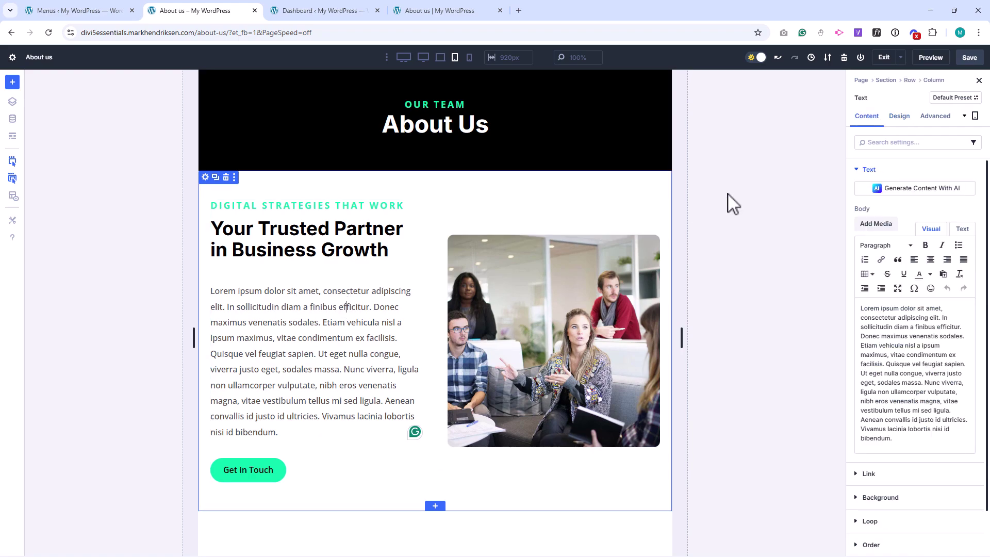
left_click(899, 118)
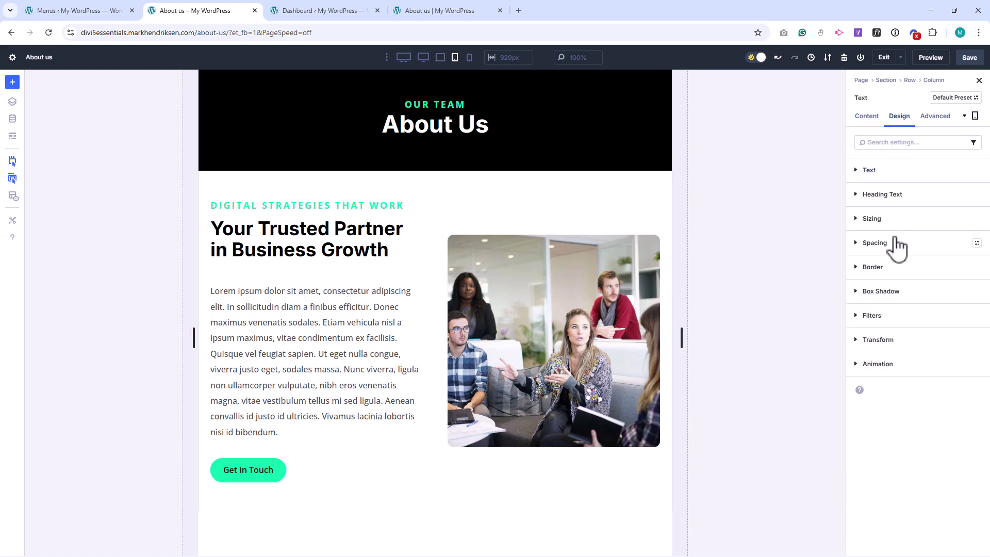
left_click(894, 172)
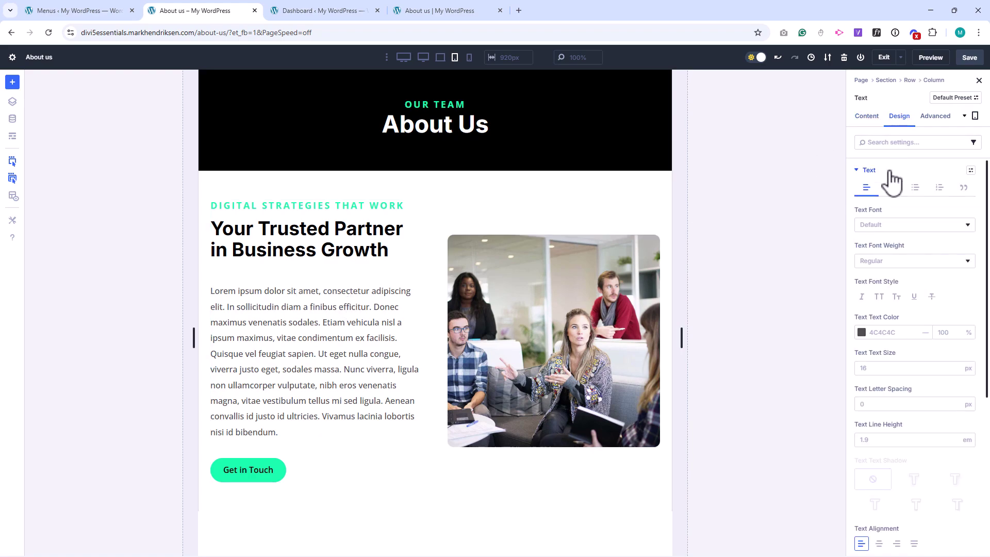
left_click(956, 371)
left_click(956, 371)
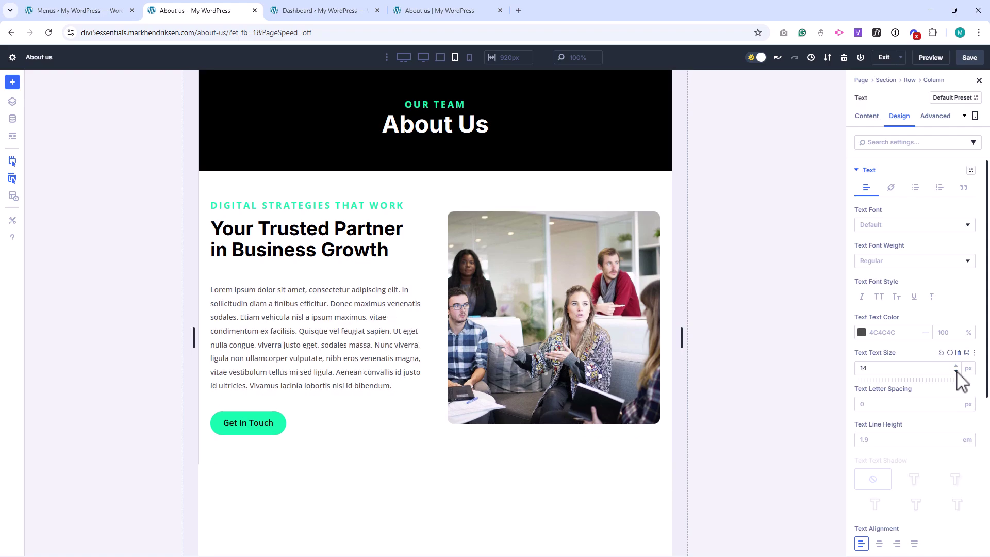
Step: Check the paragraph in Phone view, then return to Desktop view
left_click(470, 58)
scroll(453, 156, "down", 3)
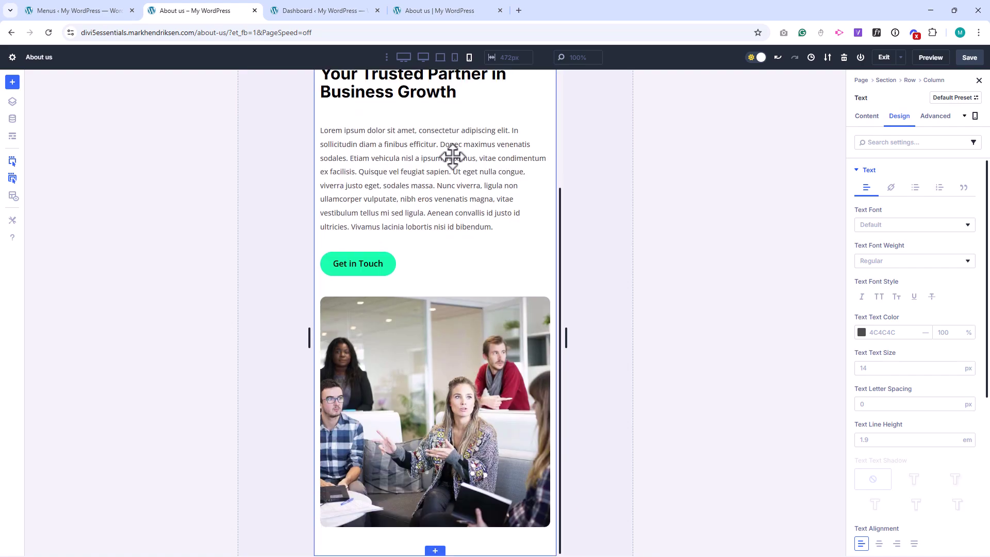
scroll(452, 156, "up", 3)
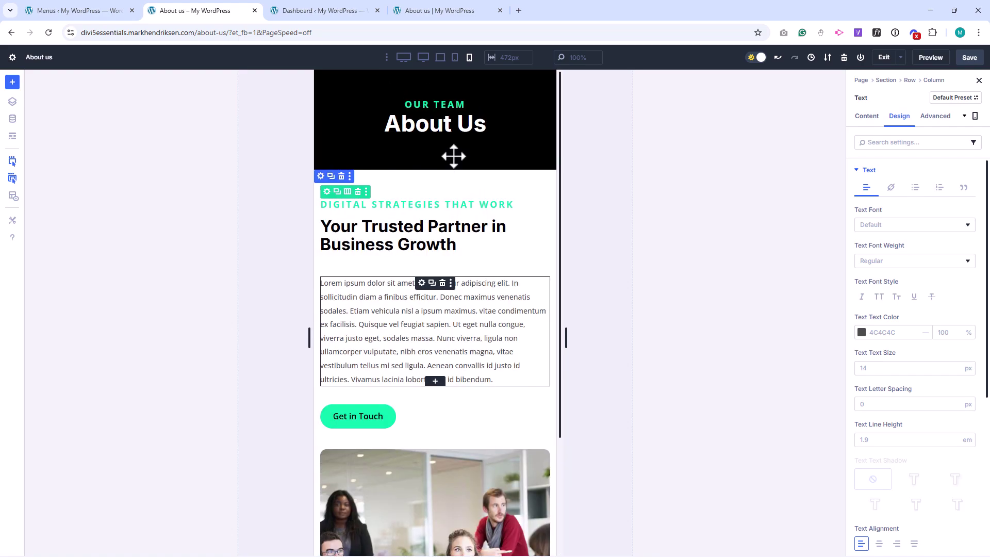
left_click(443, 60)
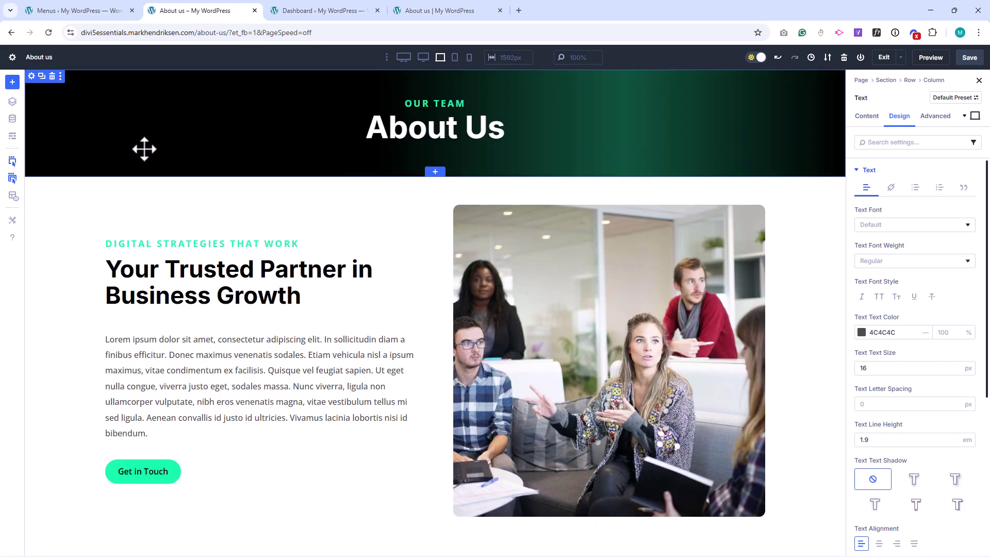
Step: Duplicate the About Us header section, move the copy below the intro, and delete its title row
left_click(42, 76)
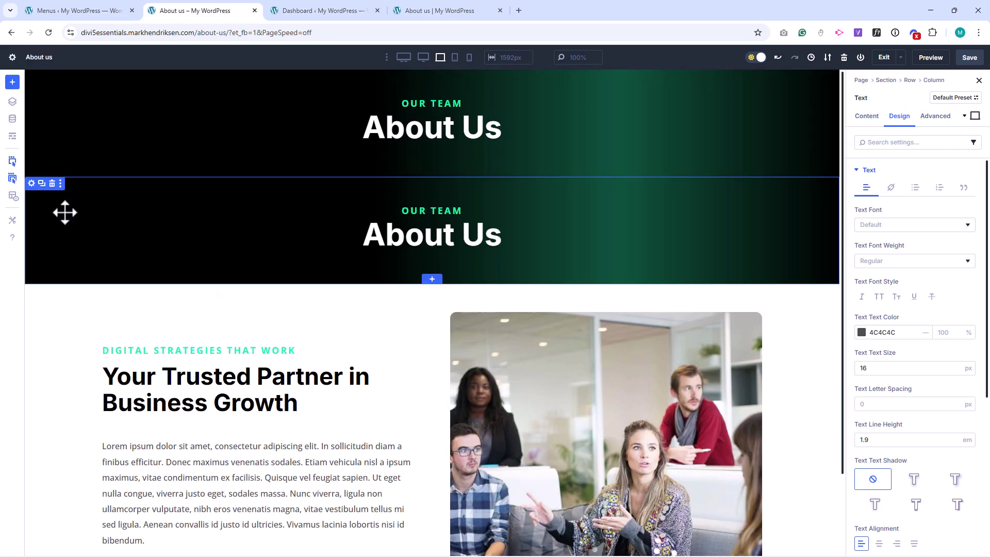
left_click(32, 184)
left_click(52, 183)
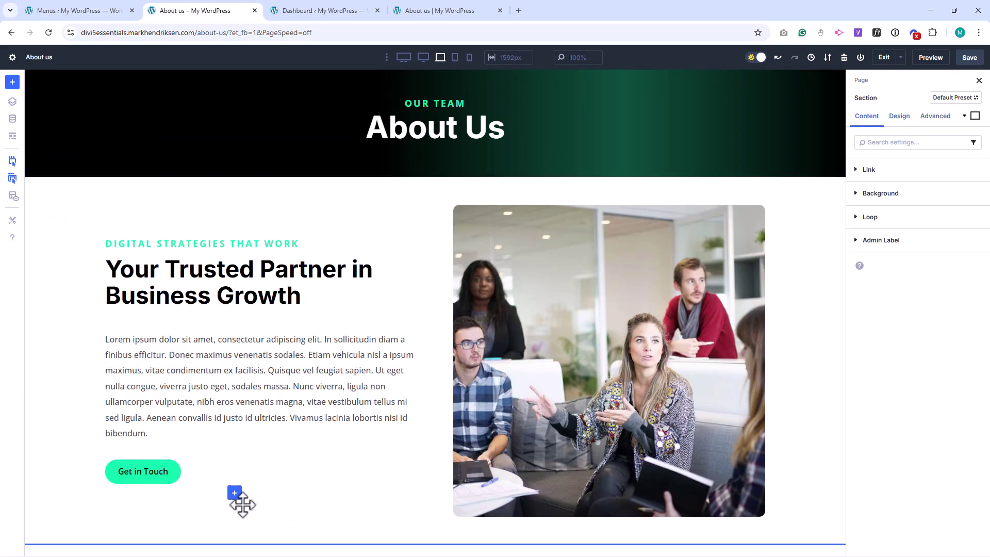
scroll(272, 492, "down", 2)
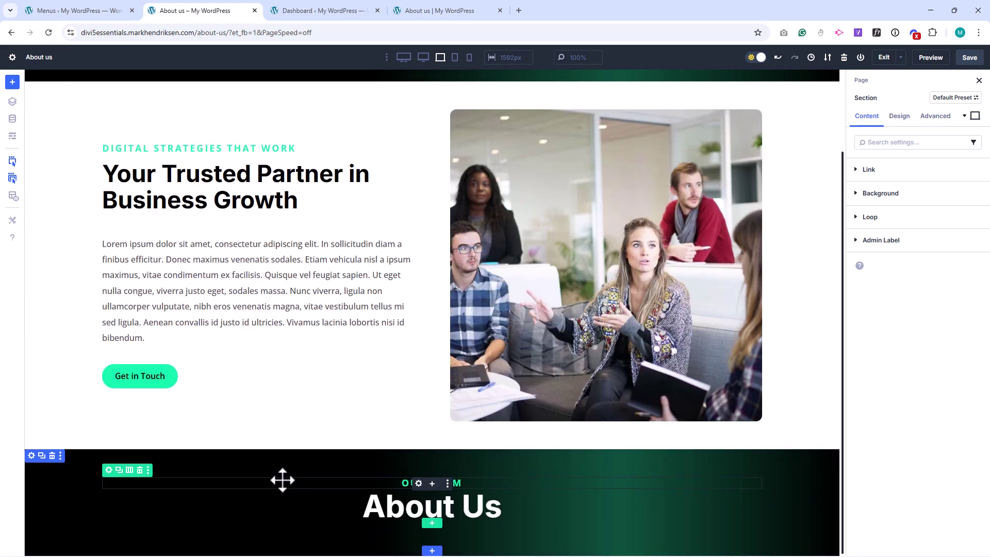
left_click(140, 469)
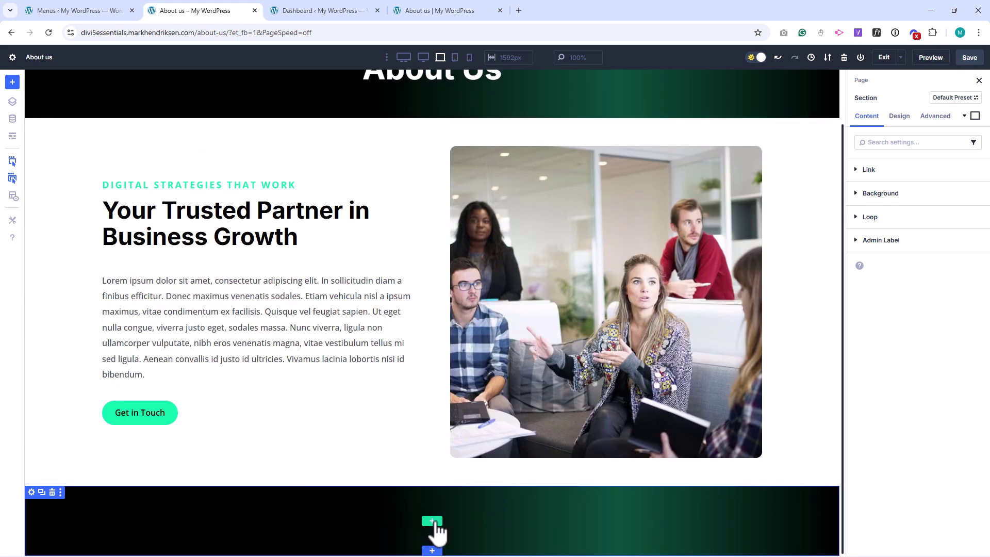
left_click(436, 528)
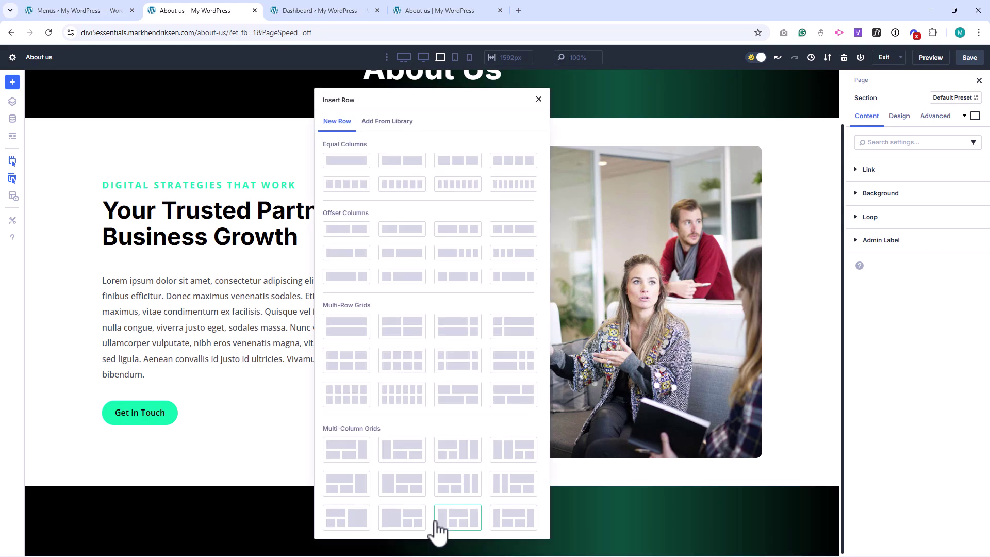
Step: Insert a three equal-column row and place the laptop photo service-2.jpg in its first column
left_click(458, 161)
type("im")
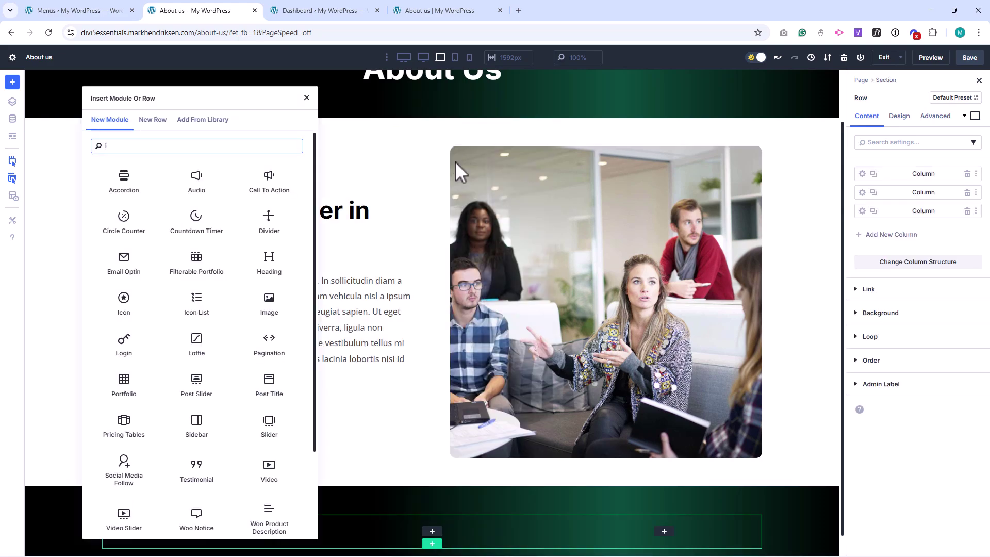
left_click(199, 178)
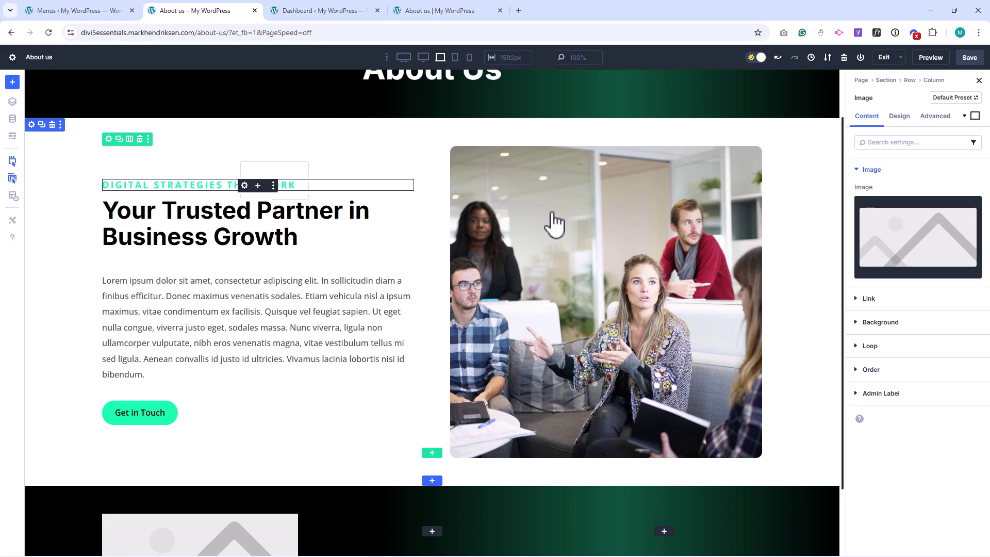
left_click(888, 246)
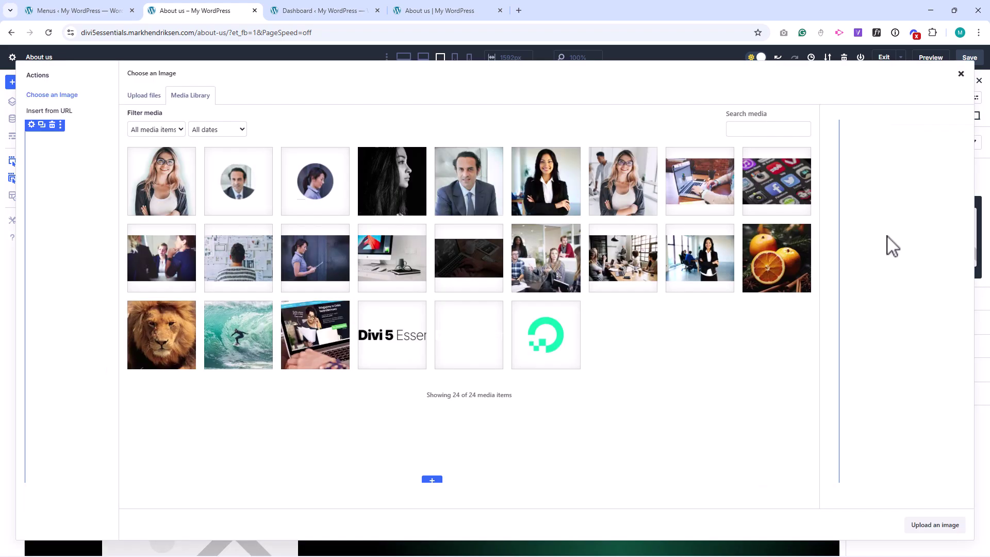
left_click(706, 198)
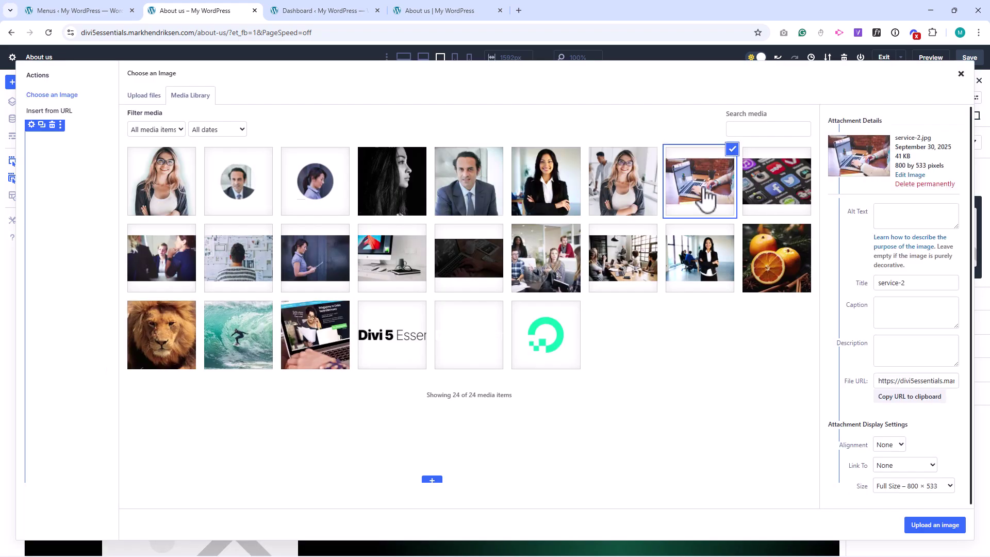
left_click(917, 526)
Step: Round the laptop photo's corners with a 12px border radius
scroll(770, 386, "down", 2)
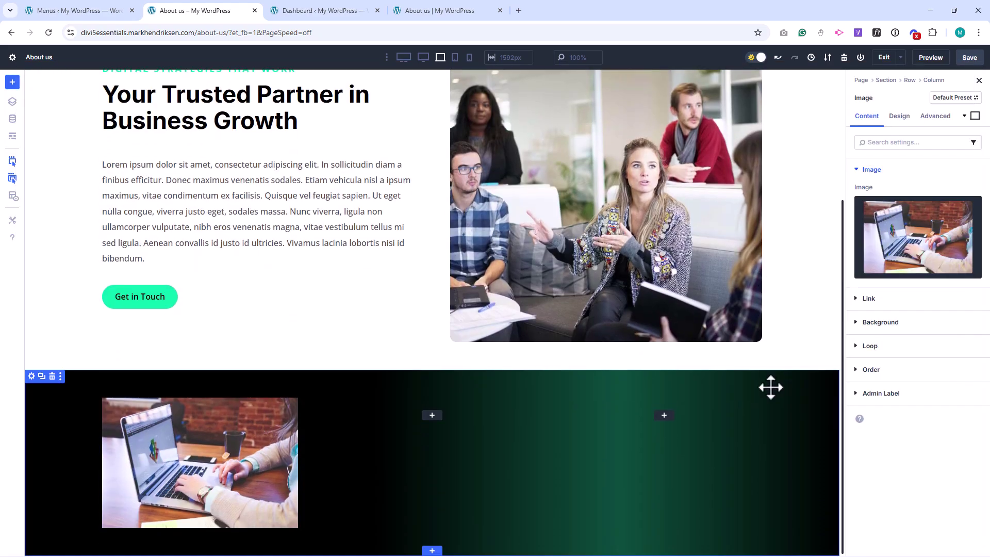
left_click(905, 122)
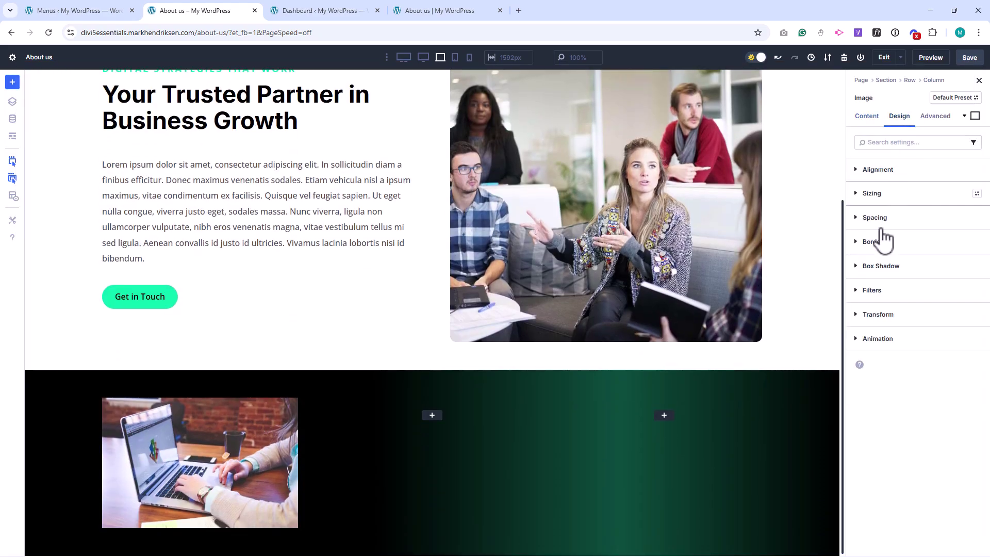
left_click(873, 242)
type("2")
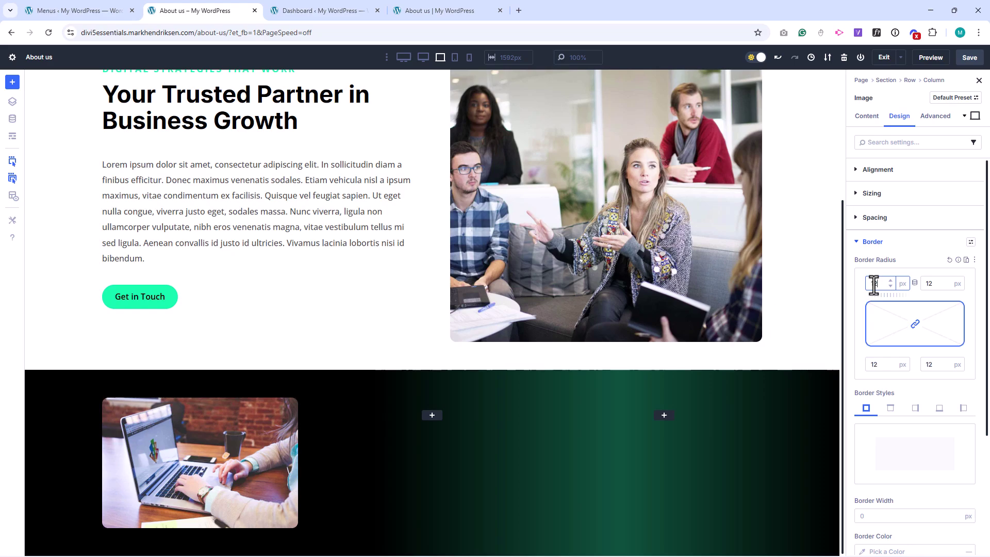
Step: Add a Text module to the second column reading 'Mission', formatted as Heading 3
left_click(432, 415)
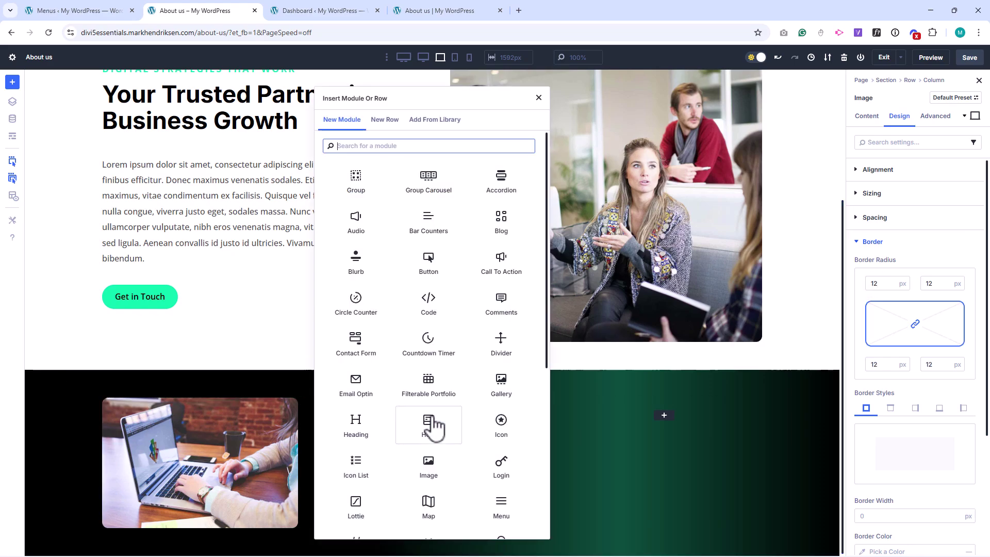
type("te")
left_click(506, 218)
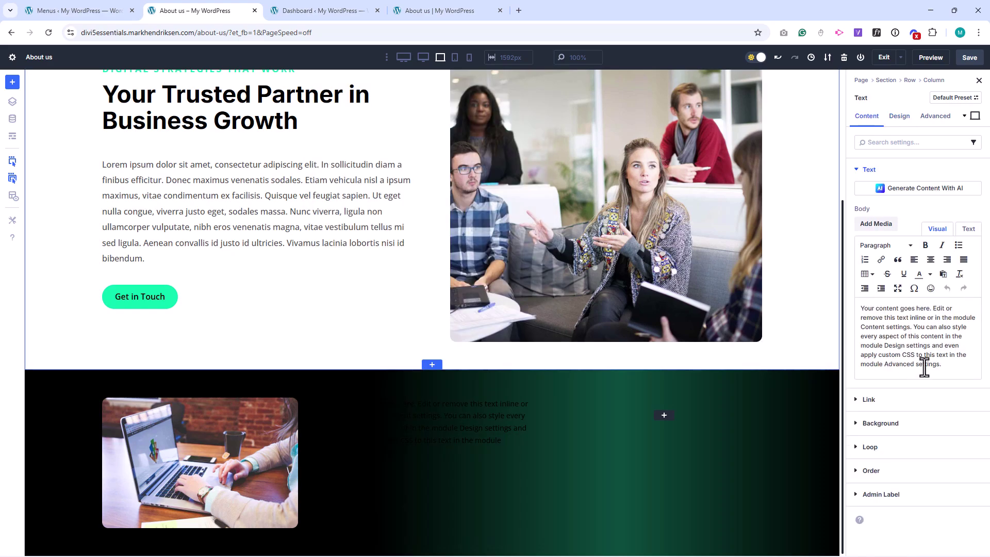
left_click_drag(948, 366, 855, 310)
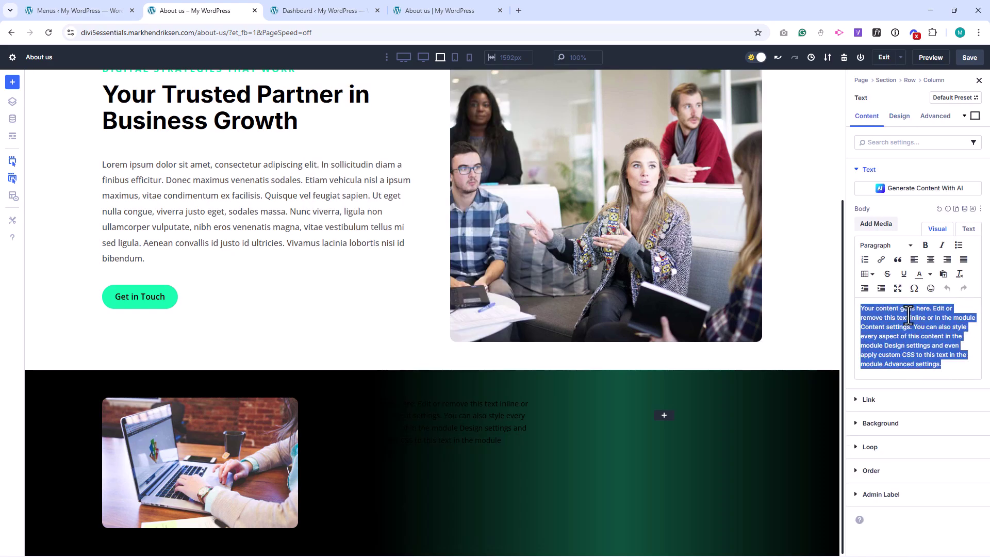
type("Mission")
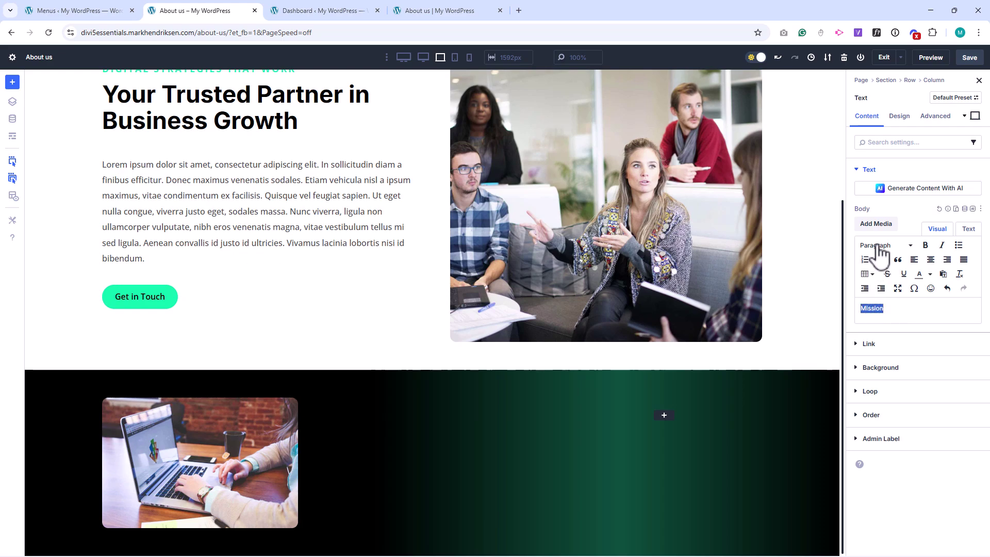
left_click(882, 245)
left_click(887, 309)
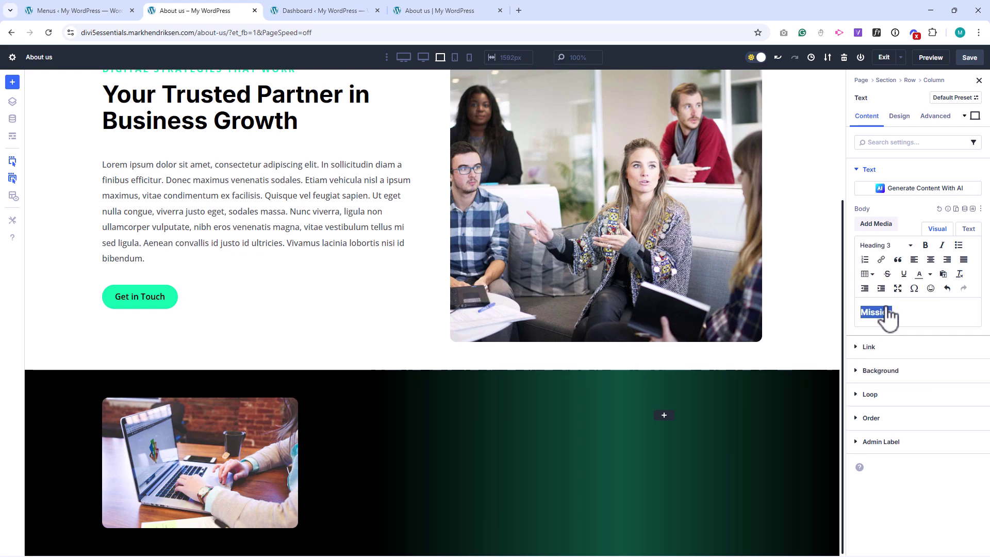
Step: Set the Heading Text H3 colour to white (FFFFFF)
left_click(900, 118)
left_click(883, 194)
left_click(904, 211)
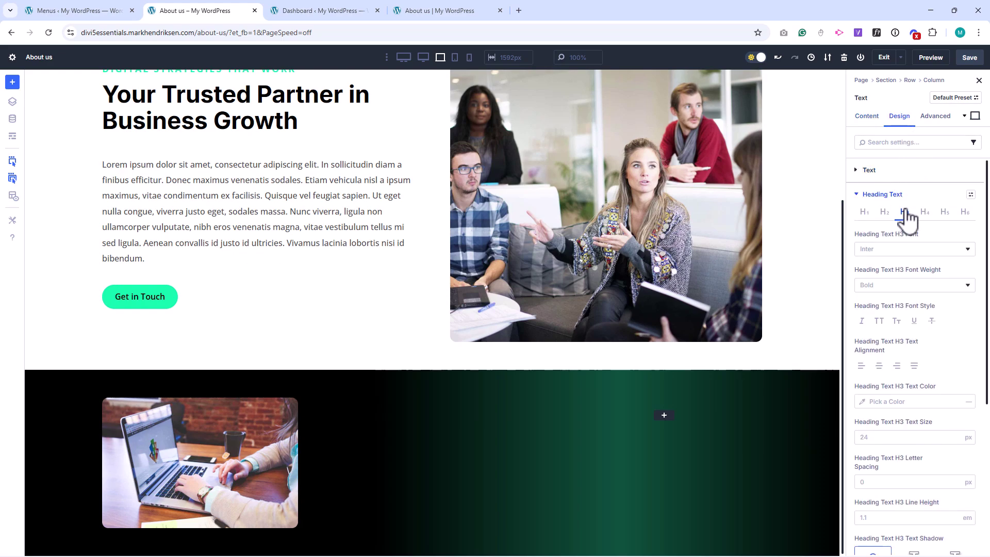
left_click(862, 402)
left_click_drag(768, 334, 719, 299)
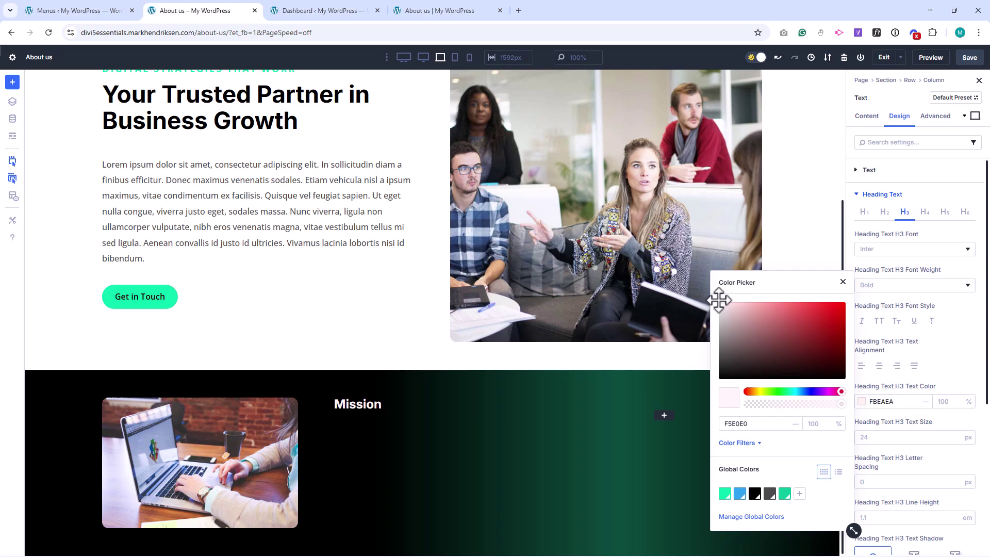
left_click(848, 292)
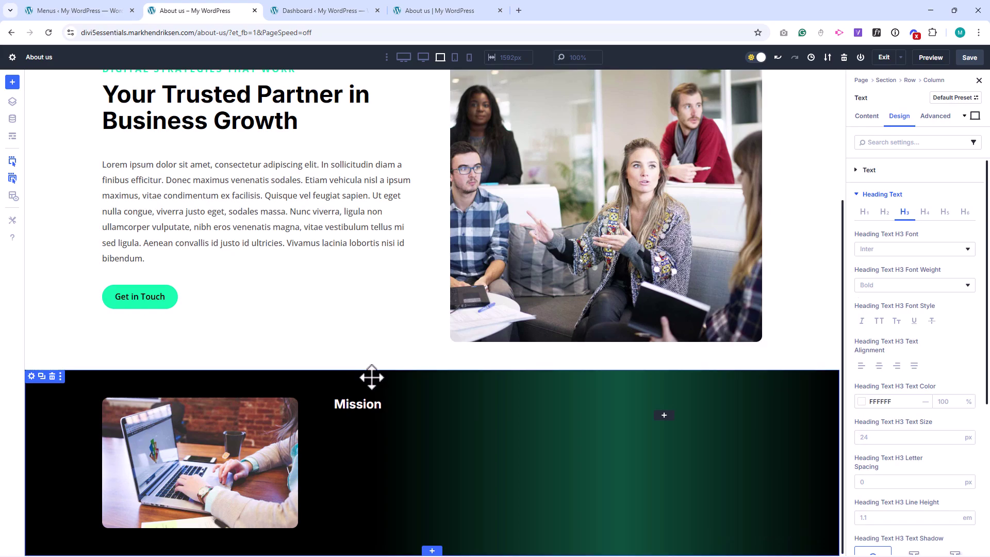
Step: Add a Text module under Mission and replace its placeholder with pasted Lorem text
left_click(432, 402)
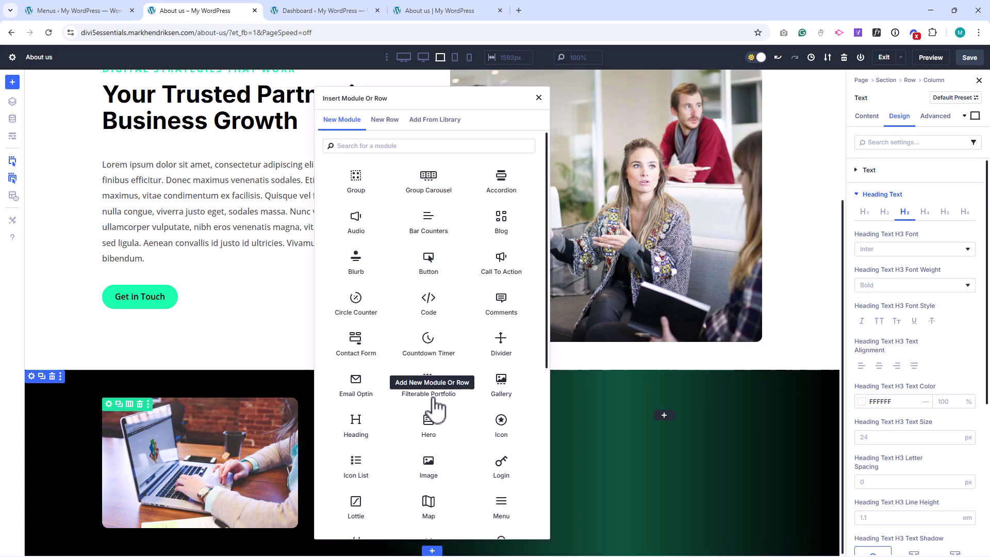
type("tex")
left_click(373, 190)
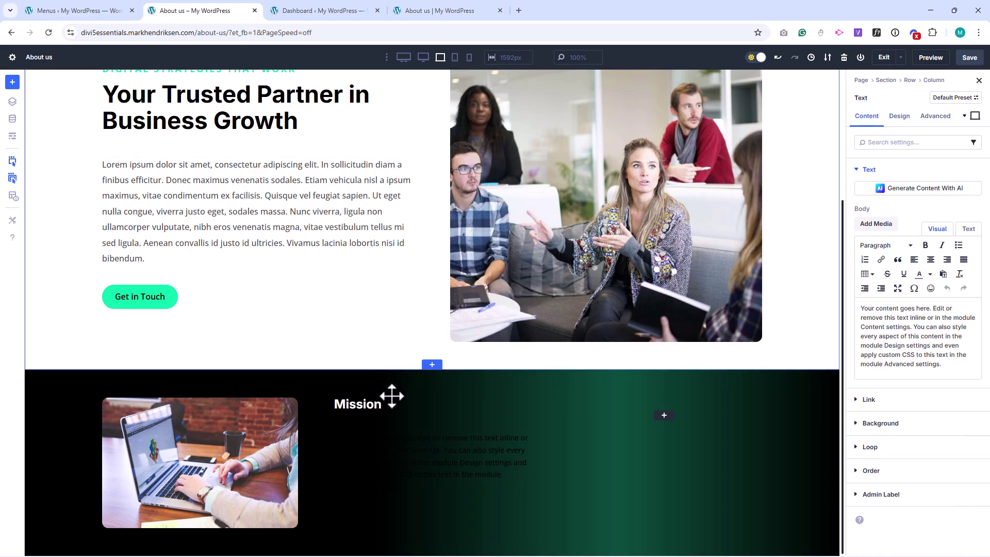
left_click_drag(942, 365, 851, 298)
type("Etiam at rhoncus metus. Praesent auctor nisi quis imperdiet sodales. Quisque tristique ac metus ac aliquet. In blandit mi mi, at accumsan quam posuere eu. Phasellus consequat elit ac leo feugiat commodo.")
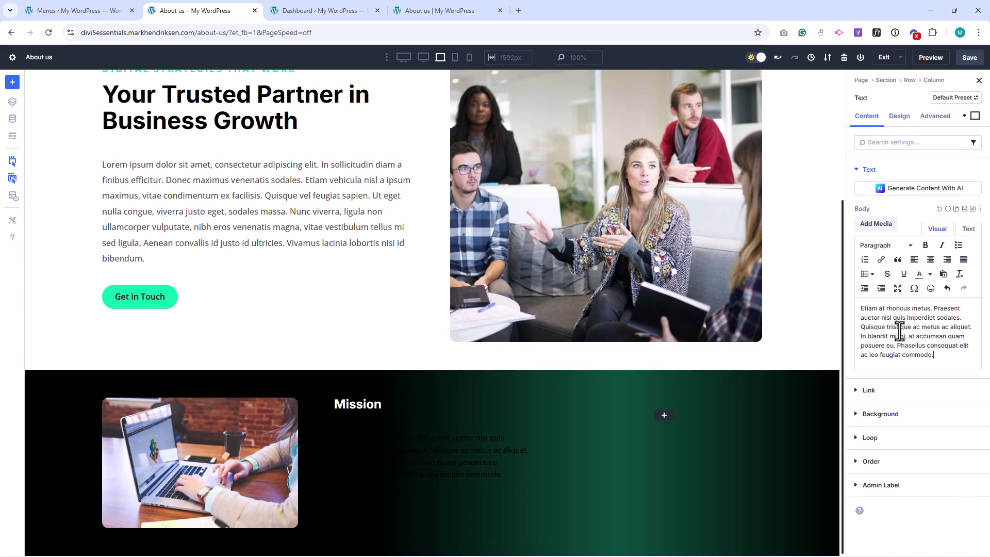
Step: Set the paragraph's text colour to white FFFFFF at 75% opacity
left_click(899, 116)
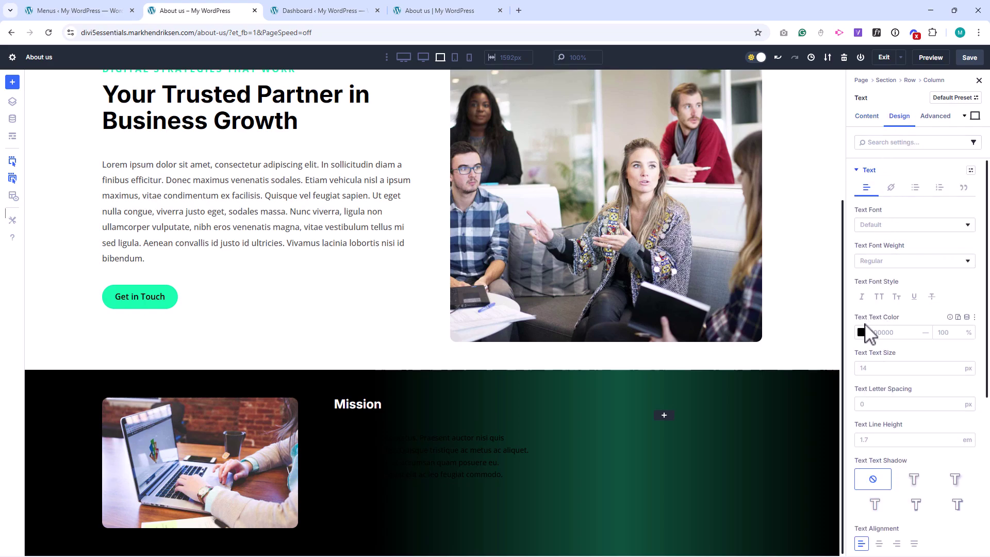
left_click(861, 332)
left_click_drag(764, 317, 714, 299)
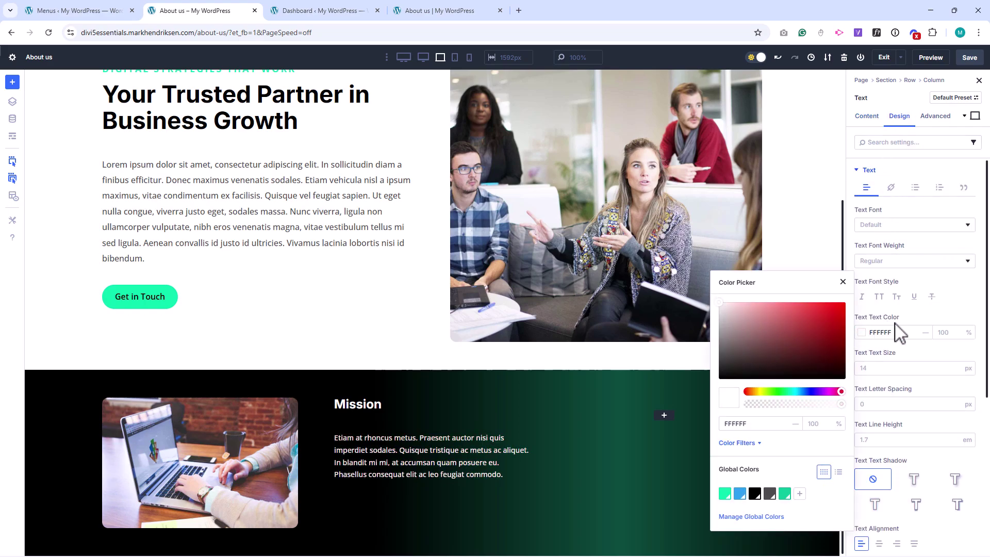
left_click(943, 332)
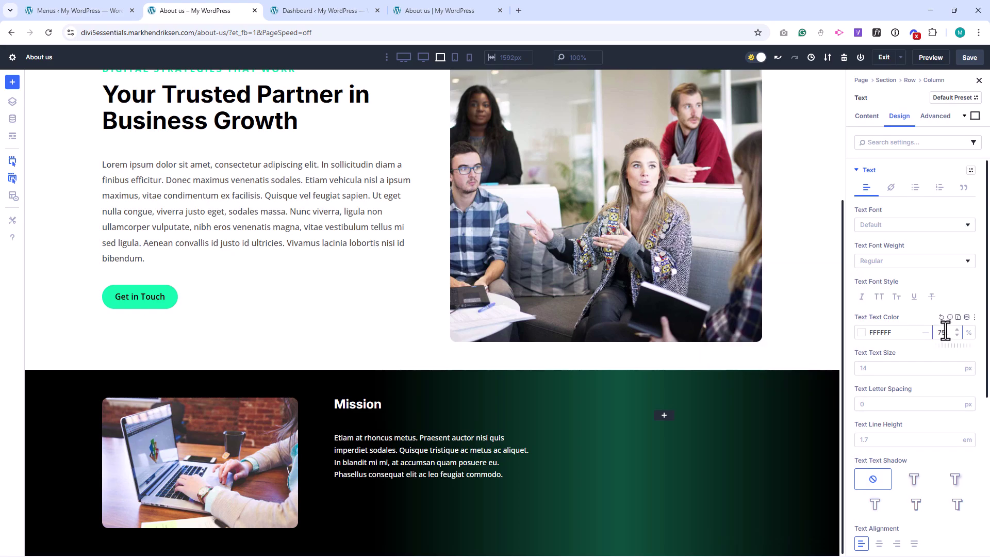
scroll(945, 331, "down", 1)
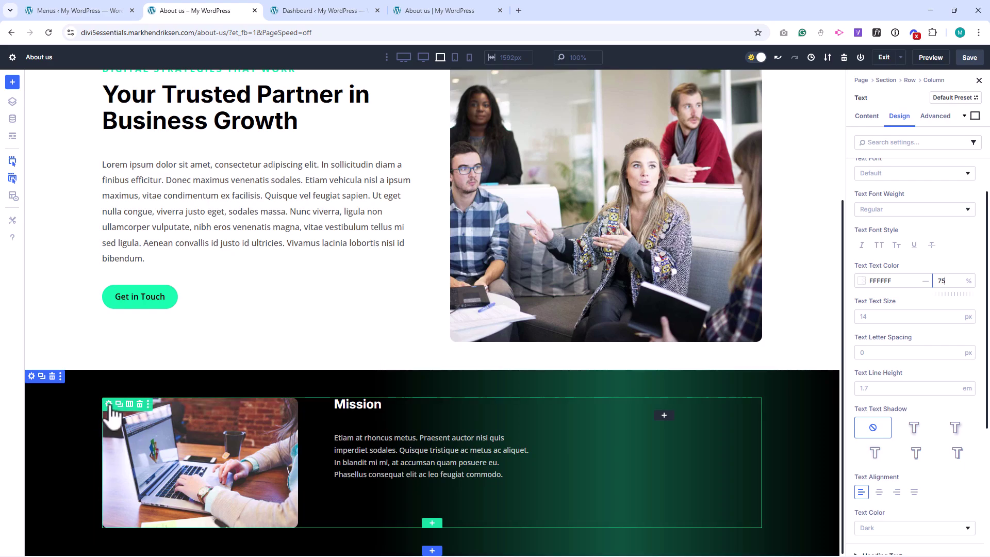
Step: Set the Mission column's vertical gap to 20
left_click(108, 405)
left_click(862, 193)
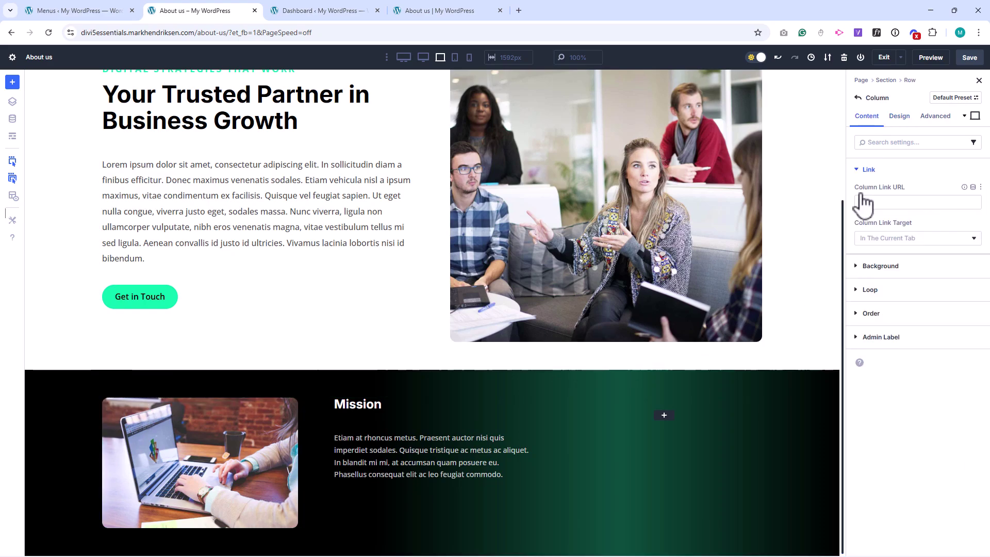
left_click(899, 116)
left_click(877, 170)
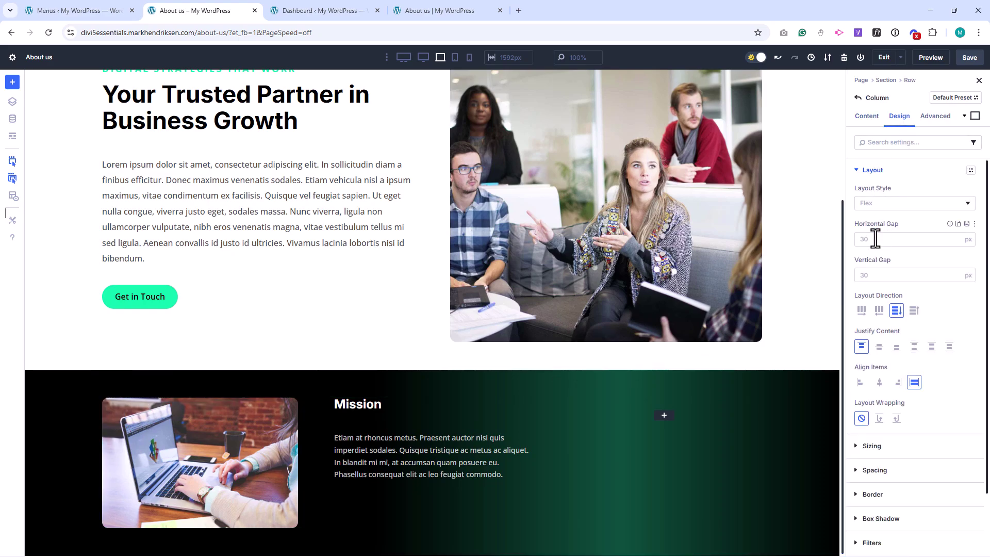
left_click(877, 277)
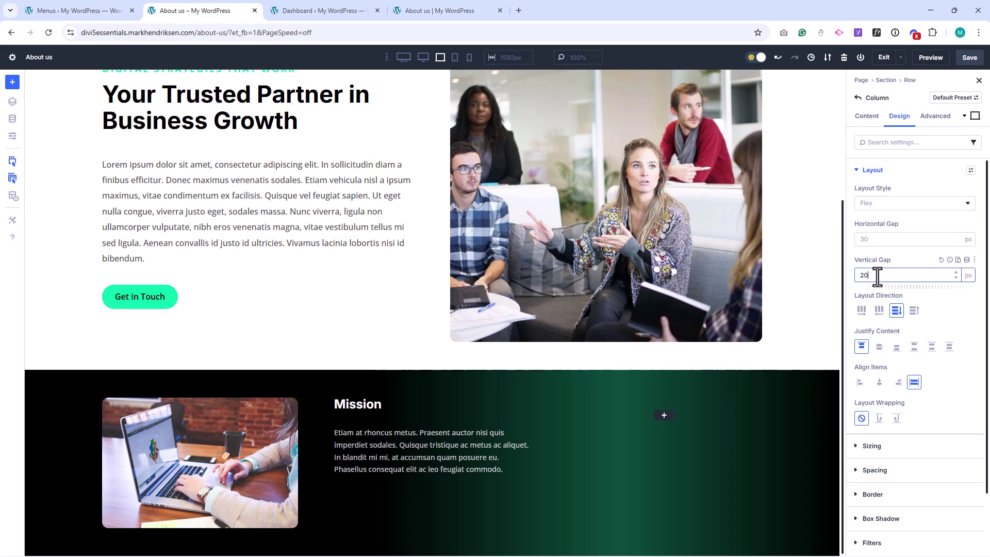
Step: Delete the empty third column, duplicate the Mission column, and rename its heading to 'Vision'
left_click(858, 98)
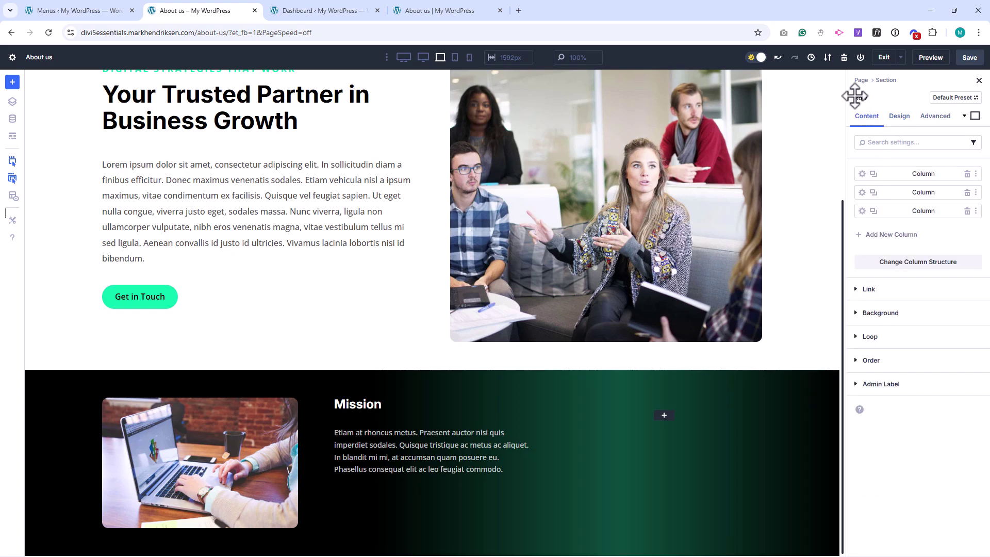
left_click(967, 210)
left_click(873, 193)
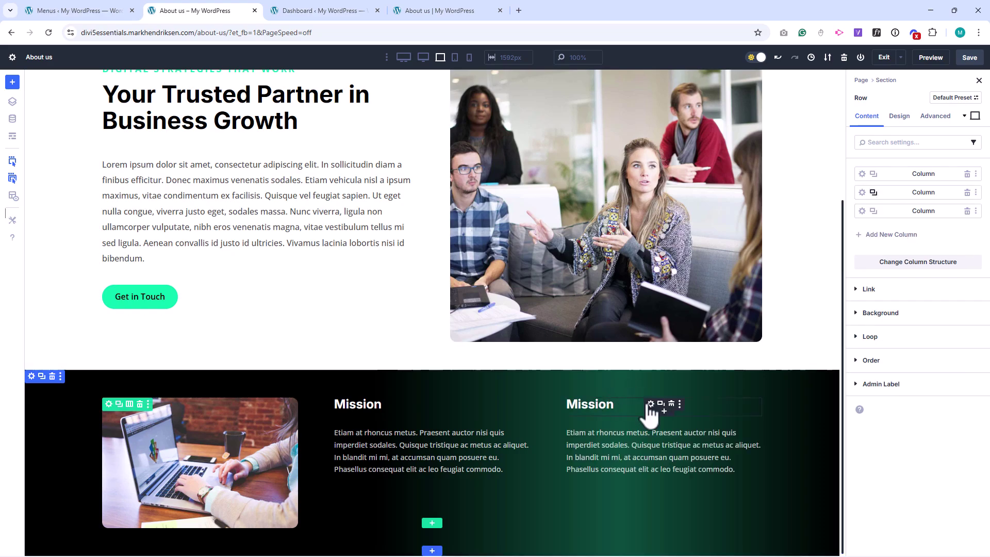
left_click(649, 405)
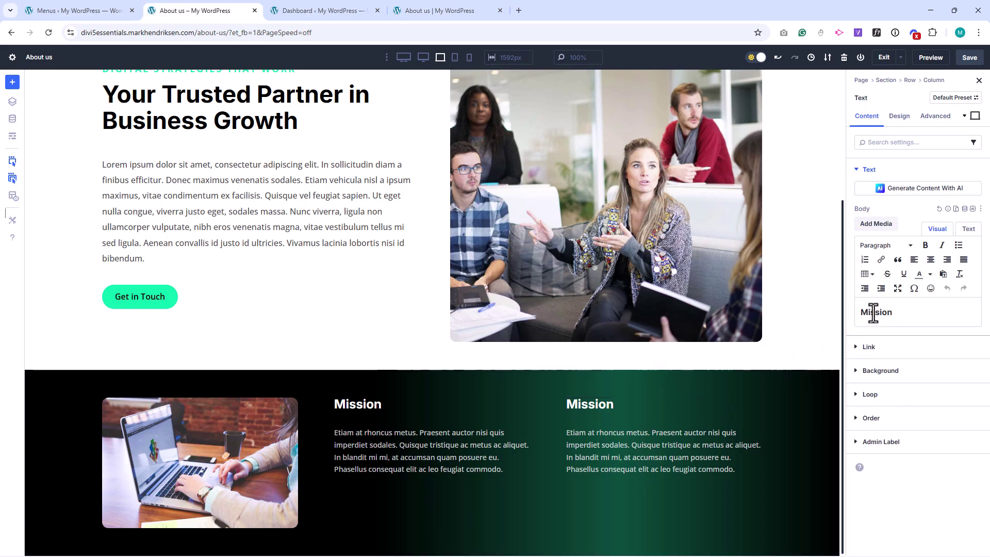
left_click_drag(873, 312, 856, 311)
type("V")
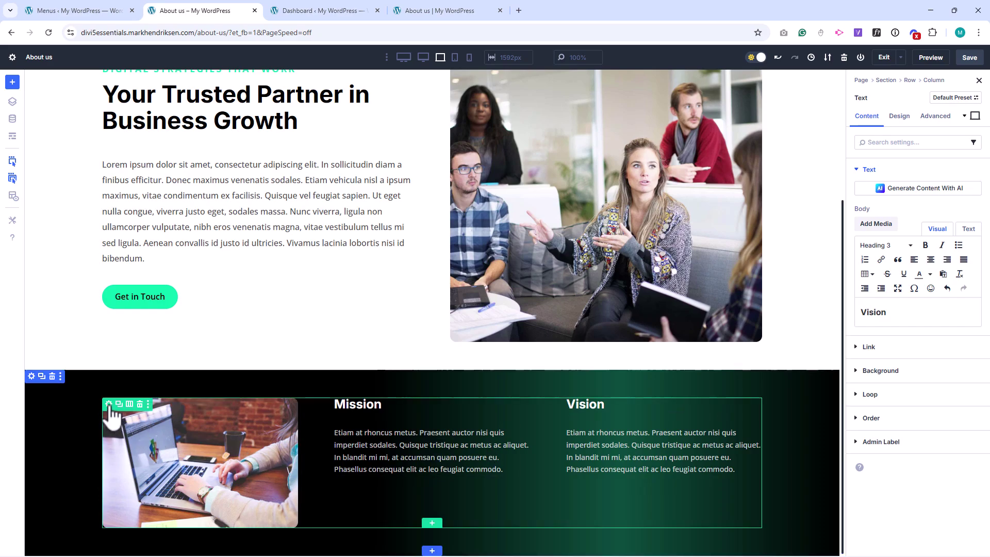
Step: Set the row's Align Items to Center to vertically centre its columns
left_click(109, 405)
left_click(899, 116)
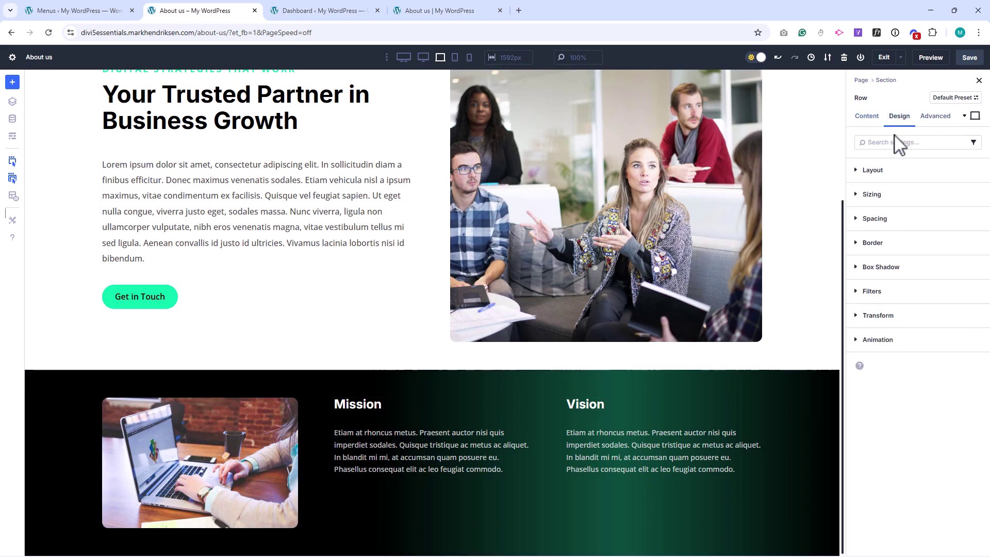
left_click(885, 171)
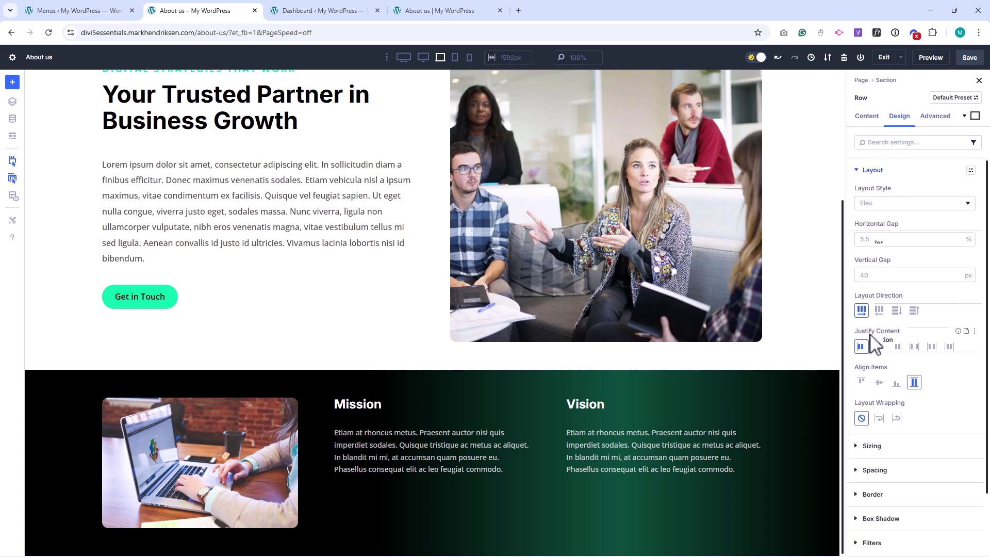
left_click(879, 383)
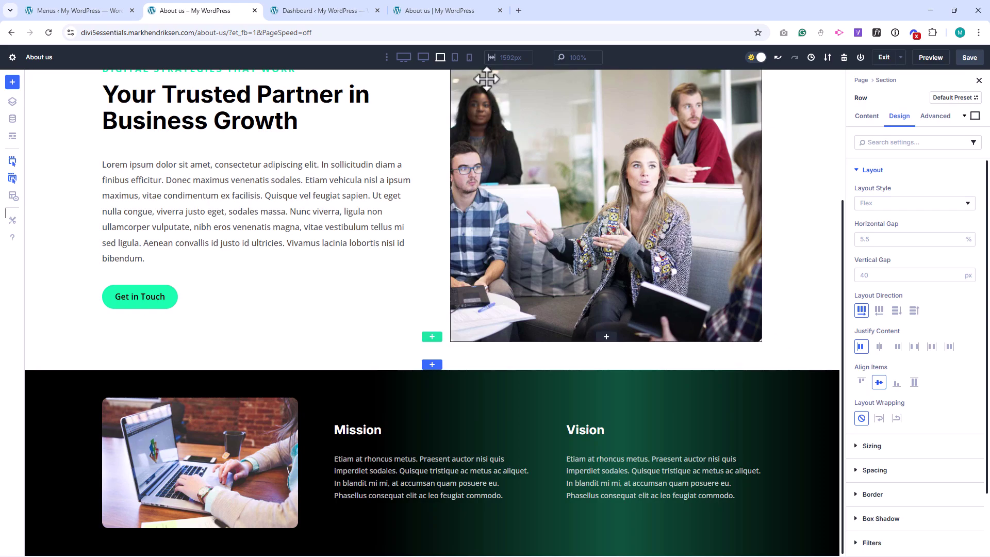
Step: In Tablet view, set the Mission paragraph's text size to 13px
left_click(455, 57)
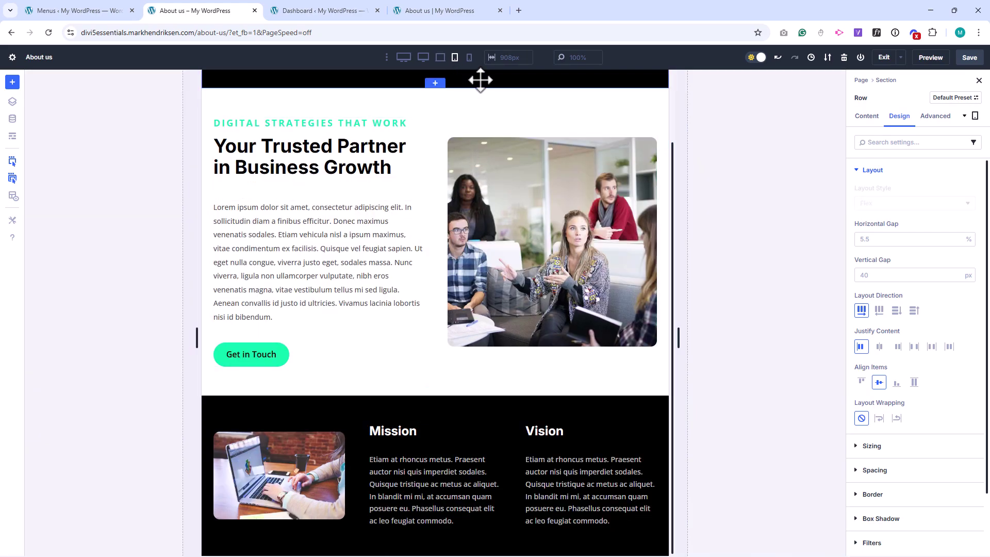
left_click(408, 480)
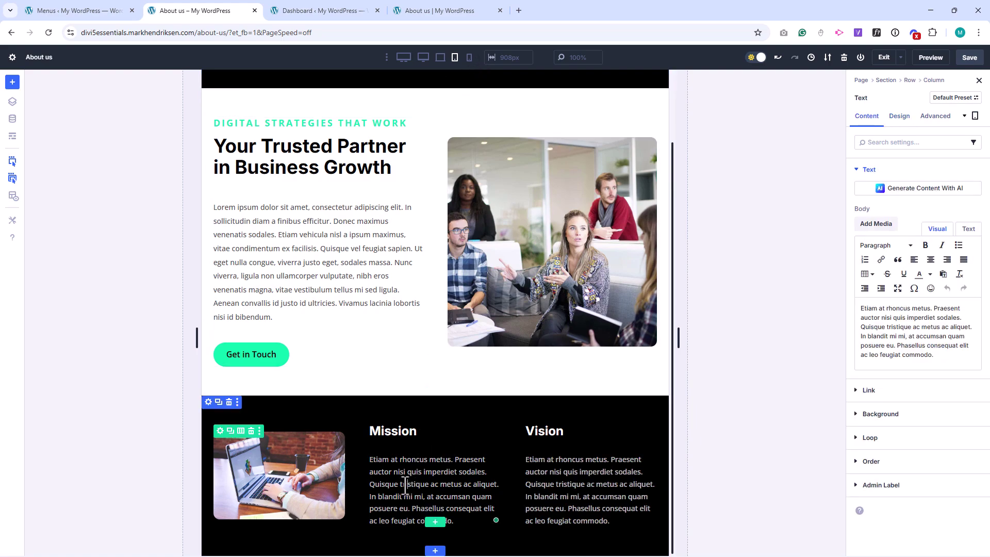
left_click(902, 117)
left_click(875, 171)
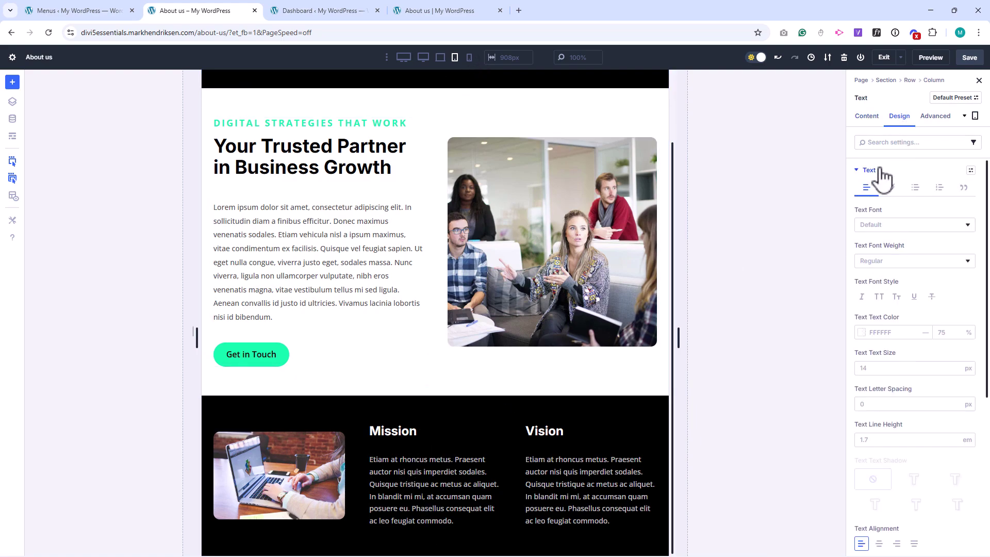
left_click(956, 371)
Step: Set the Vision paragraph to 13px too, then review the stacked Phone layout
left_click(592, 518)
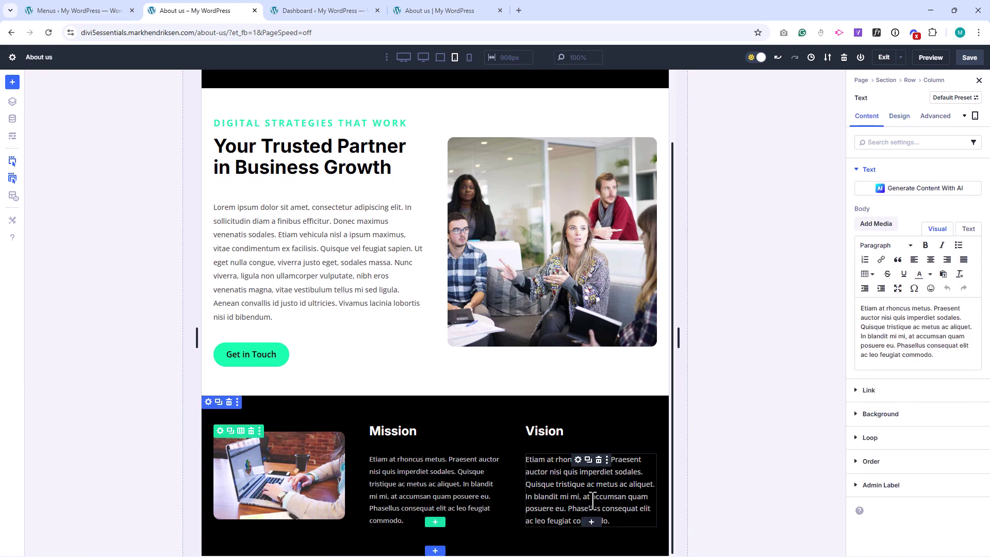
left_click(902, 118)
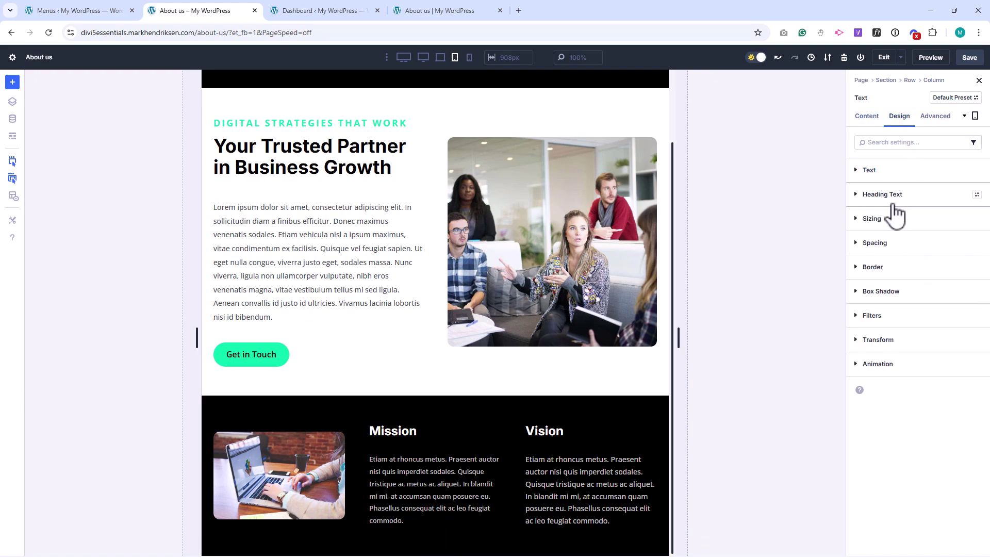
left_click(876, 172)
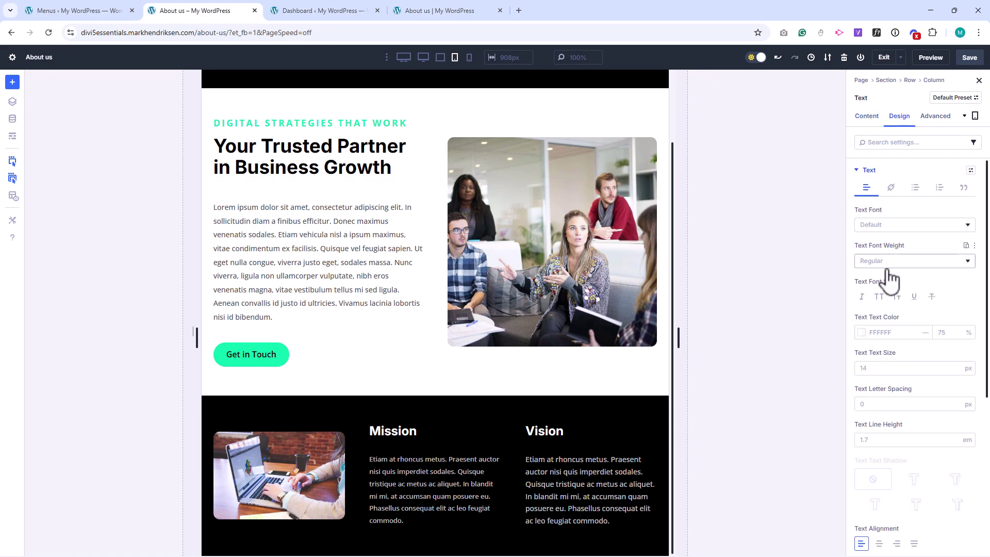
left_click(956, 372)
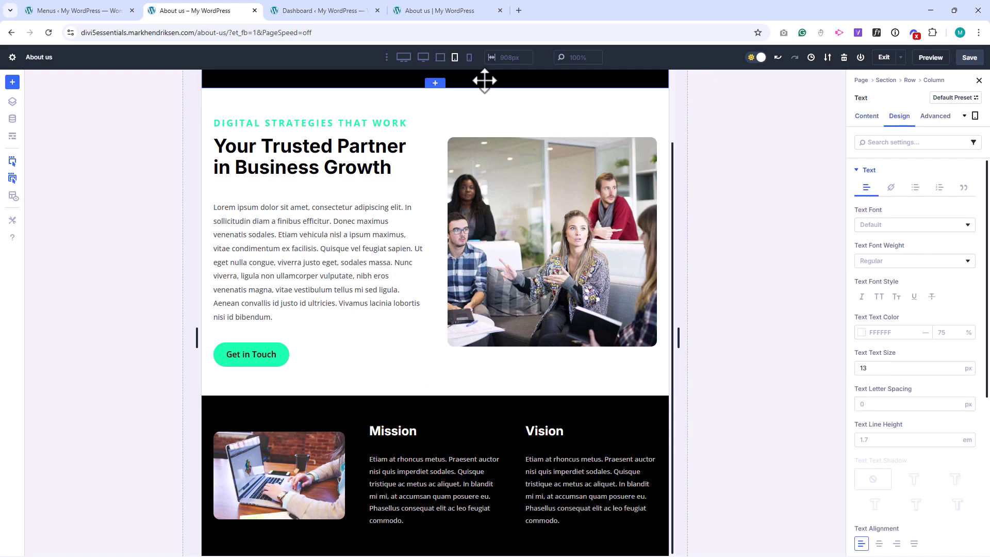
left_click(469, 57)
scroll(397, 194, "down", 7)
scroll(399, 198, "down", 2)
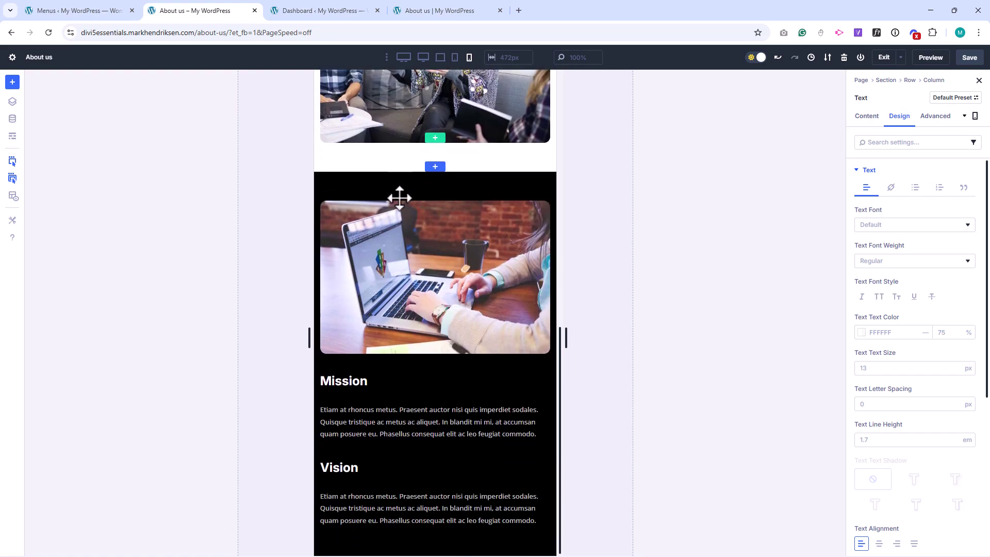
Step: Back in Desktop view, insert the saved Services Section from the library and scroll to its three Digital Marketing cards
left_click(440, 57)
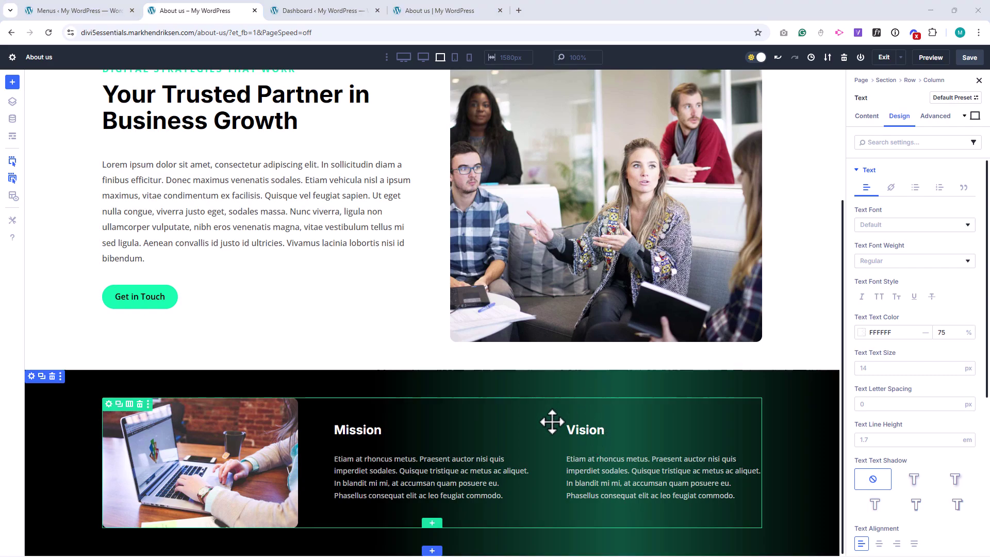
left_click(432, 551)
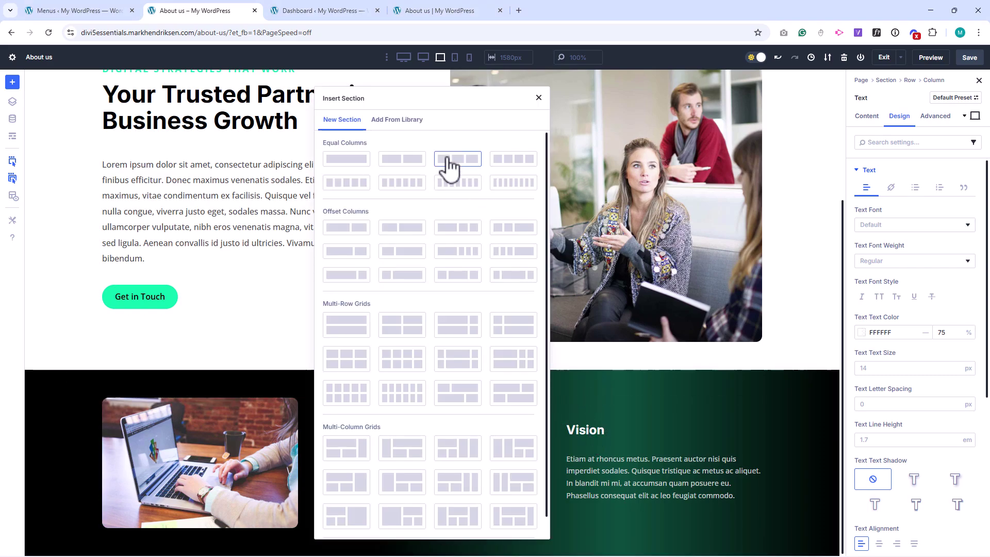
left_click(408, 122)
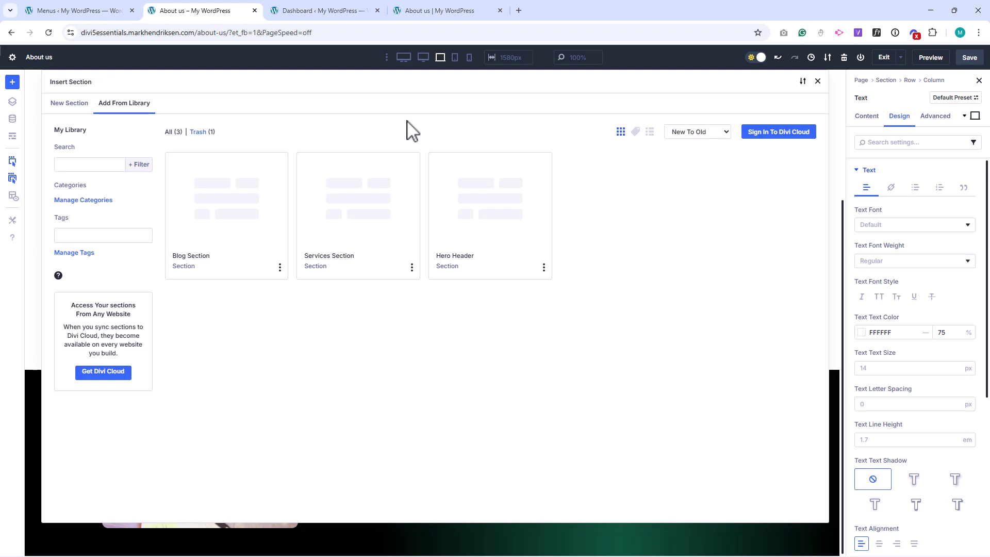
left_click(373, 203)
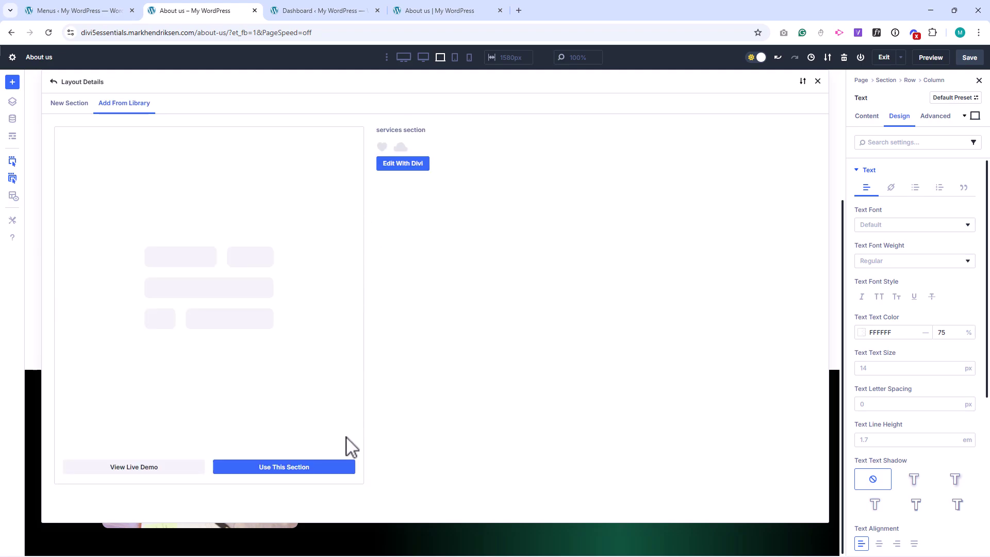
left_click(332, 470)
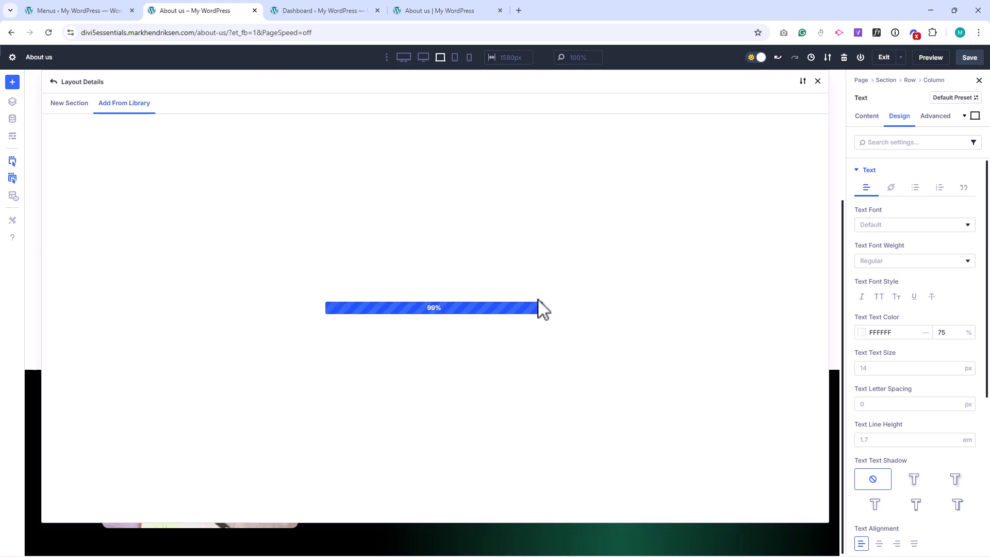
scroll(538, 297, "down", 8)
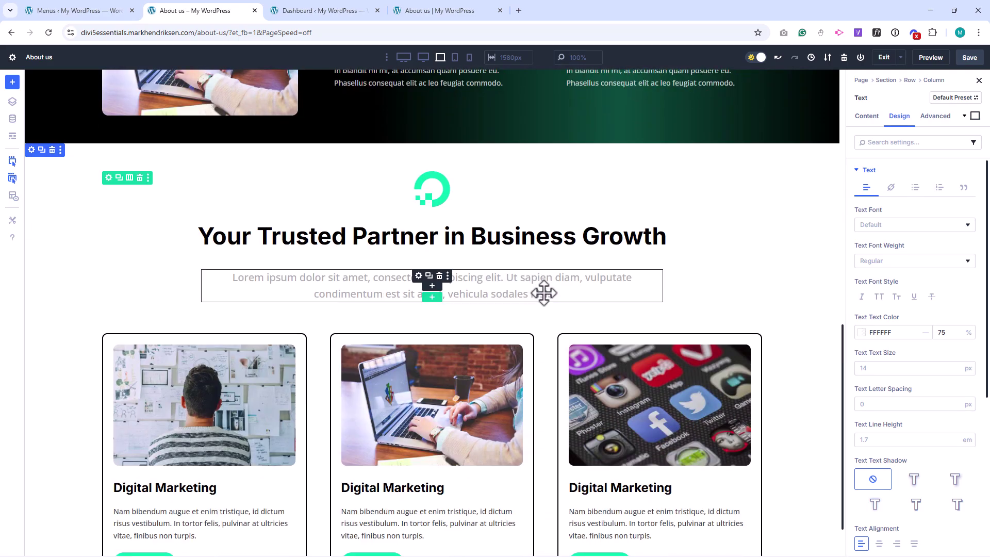
scroll(544, 293, "down", 1)
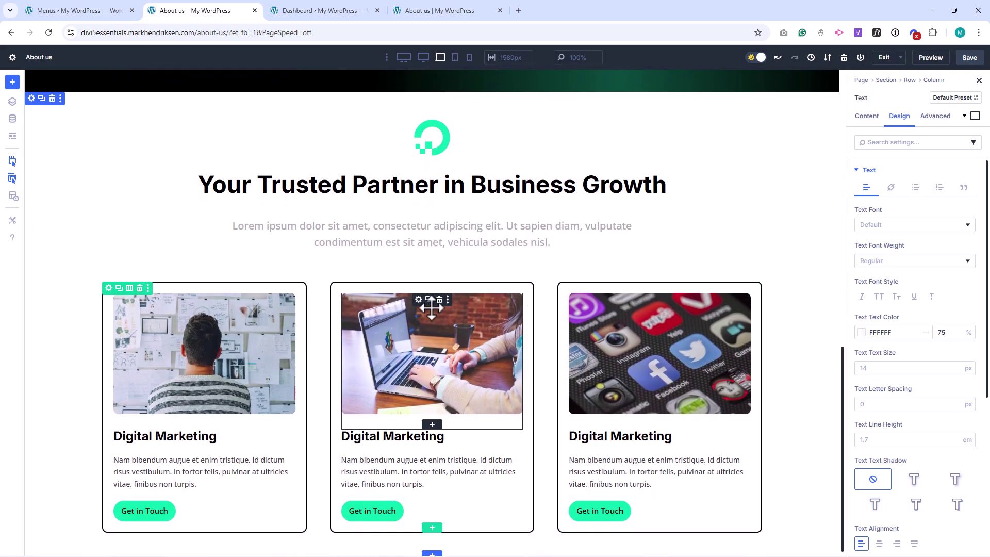
Step: Delete the Digital Marketing cards row and add a three-column row in its place
left_click(140, 287)
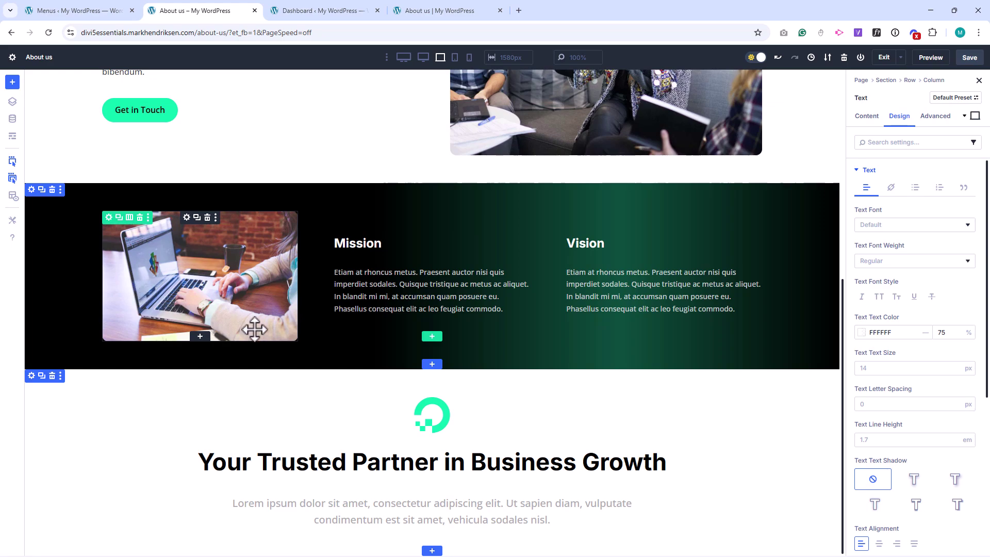
left_click(435, 525)
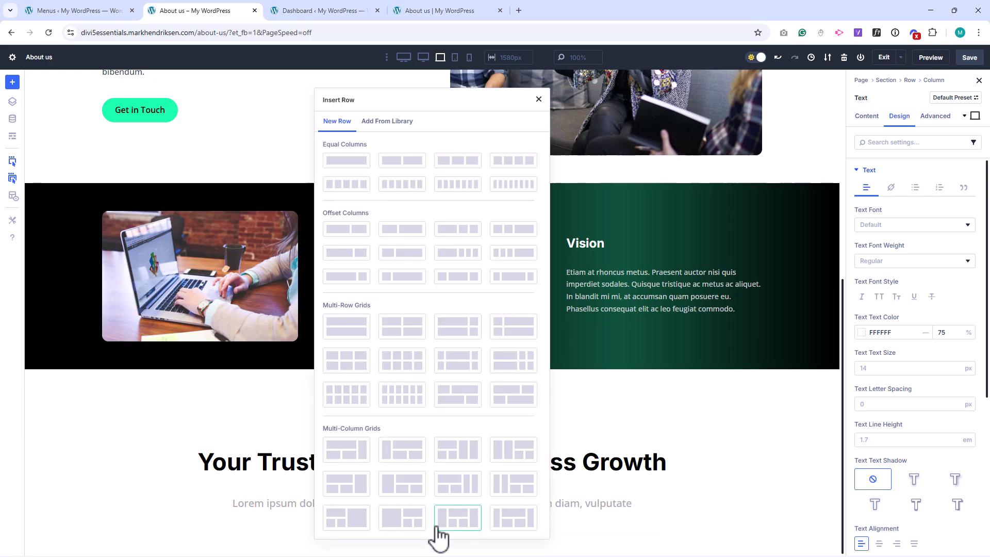
left_click(450, 160)
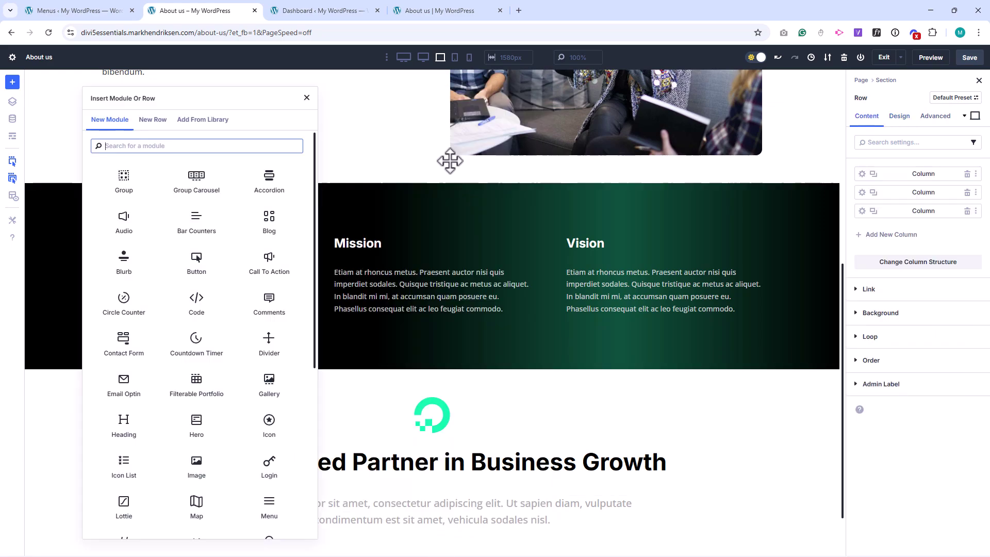
Step: Add an Image module with the woman's portrait to the first column, with 12 px rounded corners
type("ima")
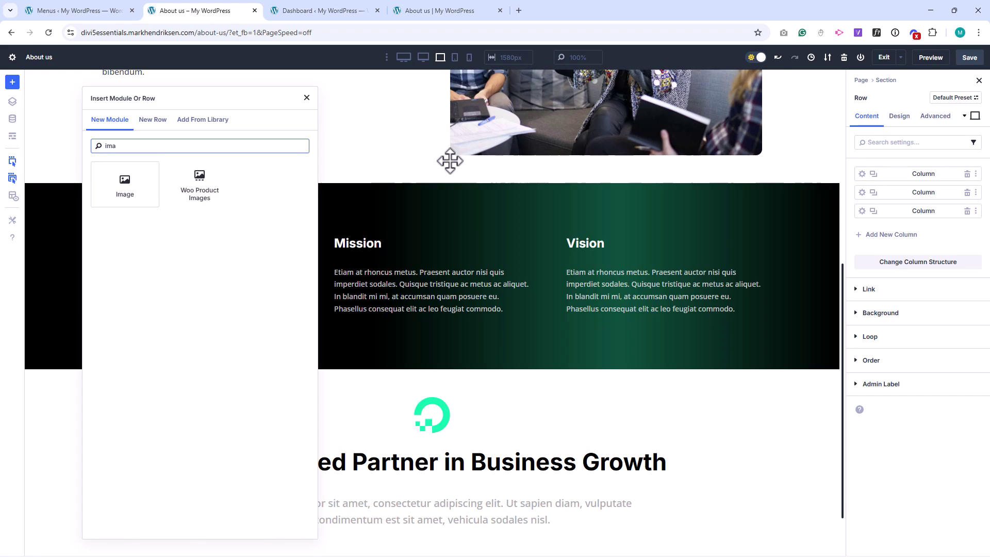
left_click(130, 181)
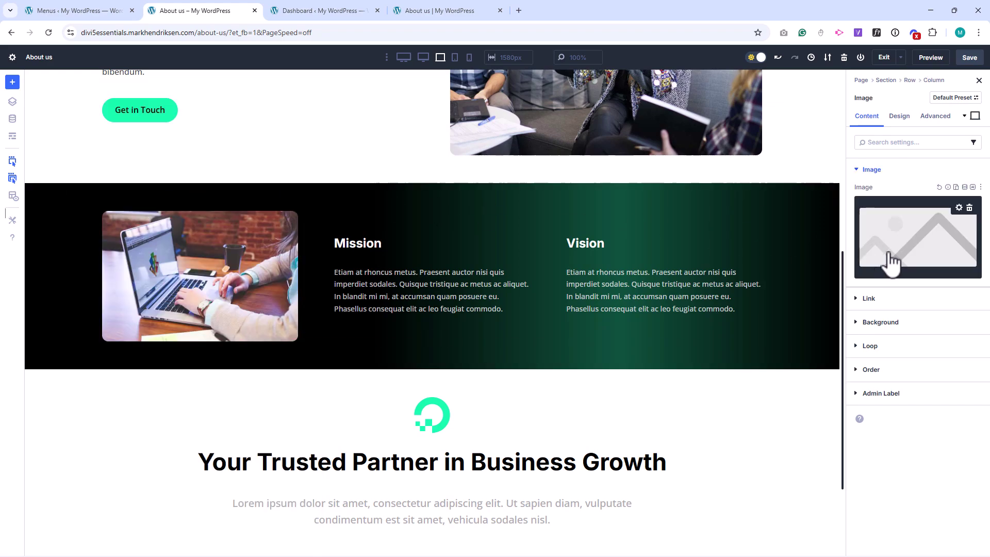
left_click(891, 264)
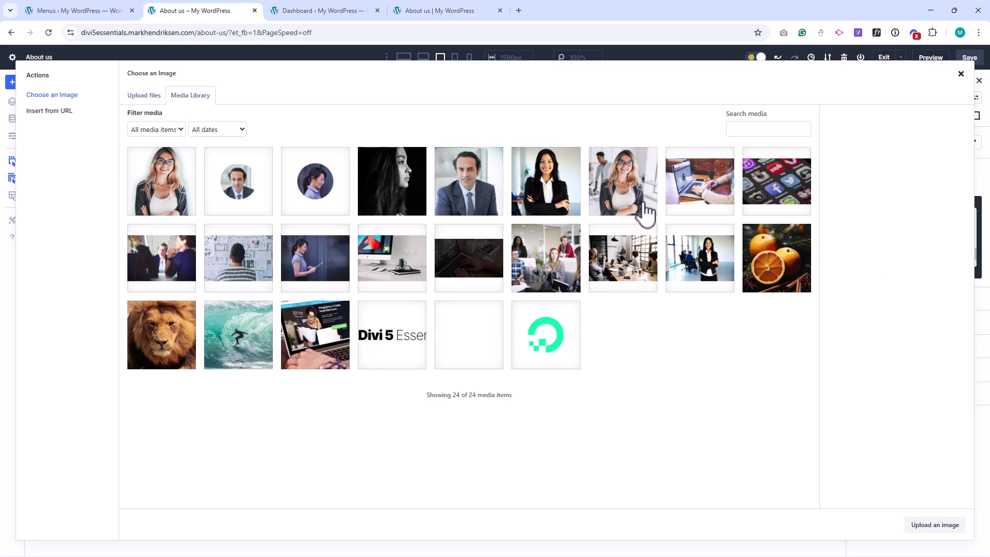
left_click(640, 211)
left_click(934, 525)
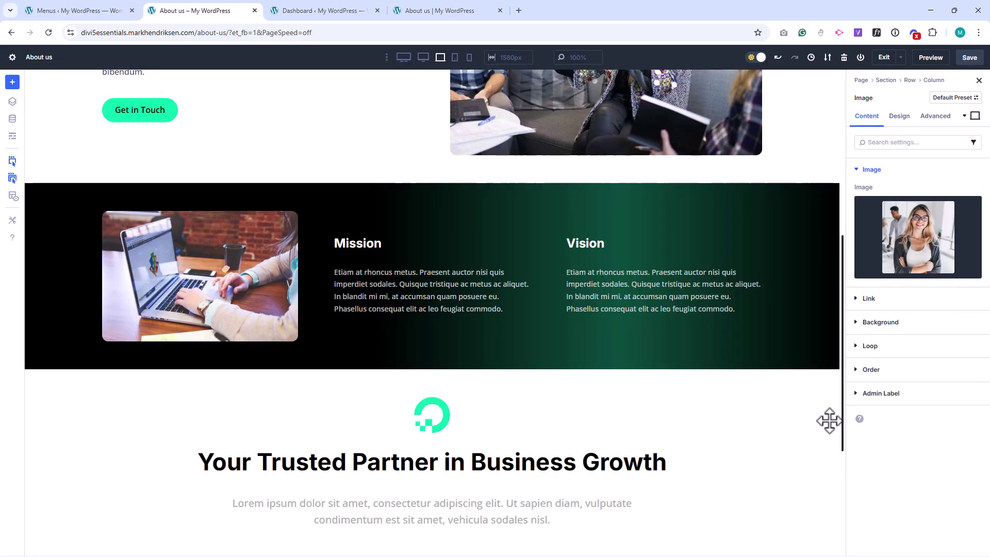
scroll(725, 344, "down", 4)
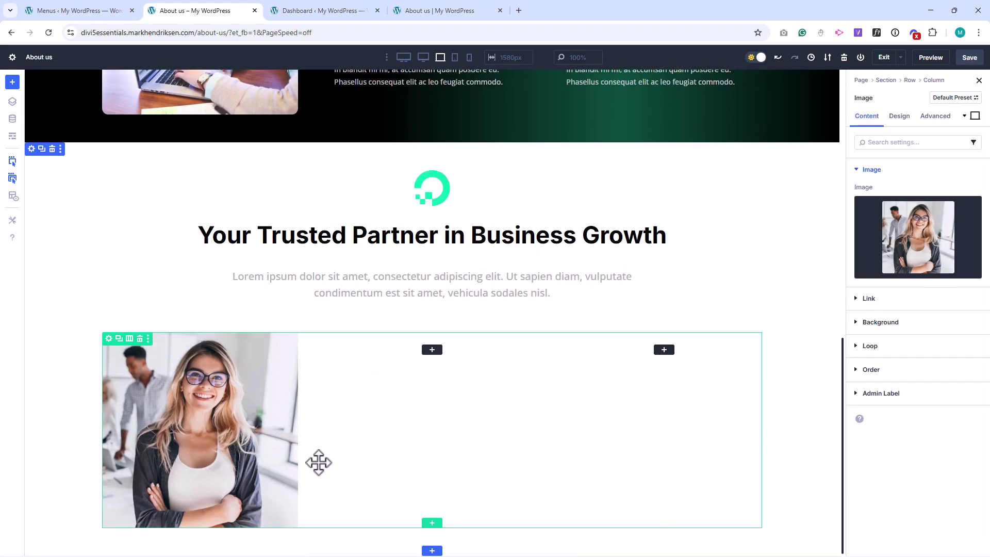
left_click(899, 118)
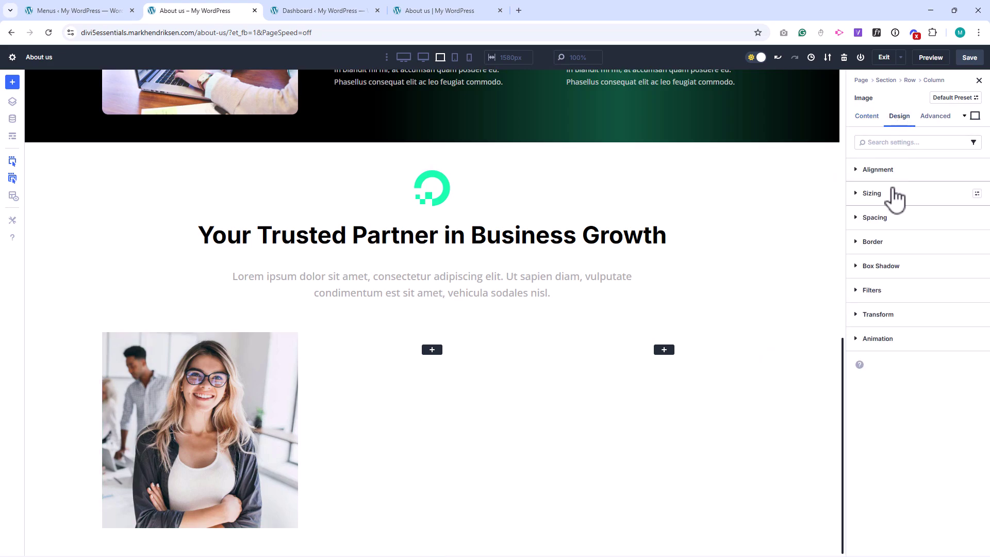
left_click(882, 242)
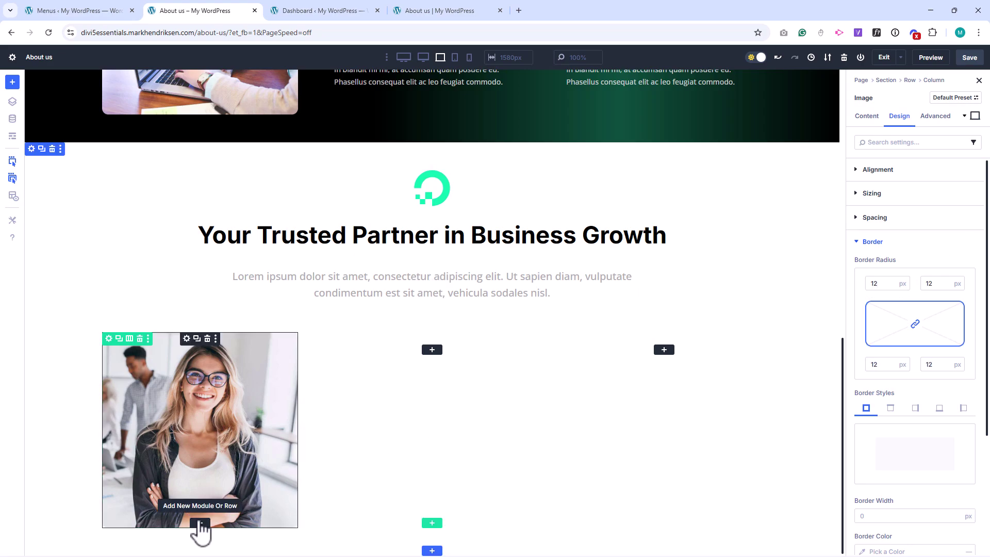
Step: Add a Text module under the portrait holding the team member's name as Heading 3
left_click(200, 523)
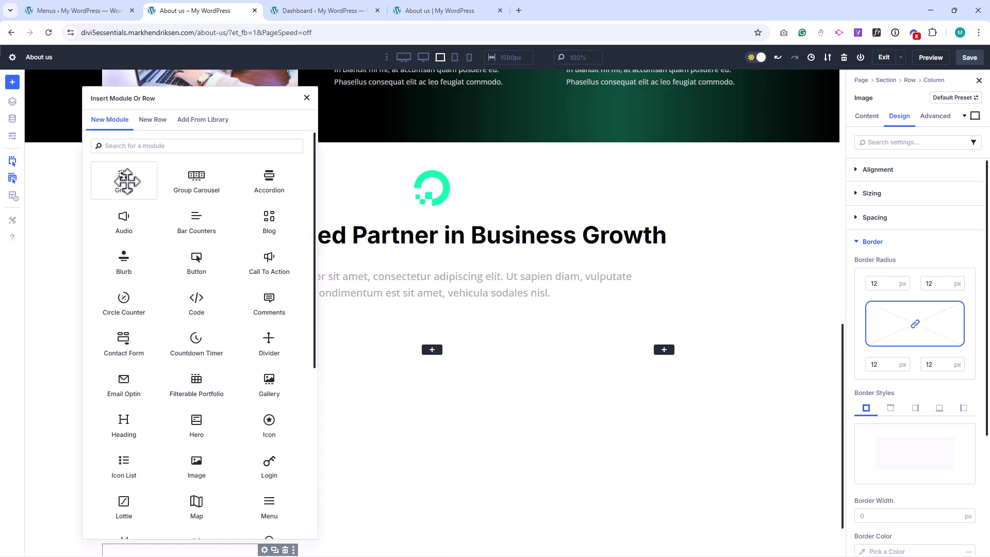
type("text")
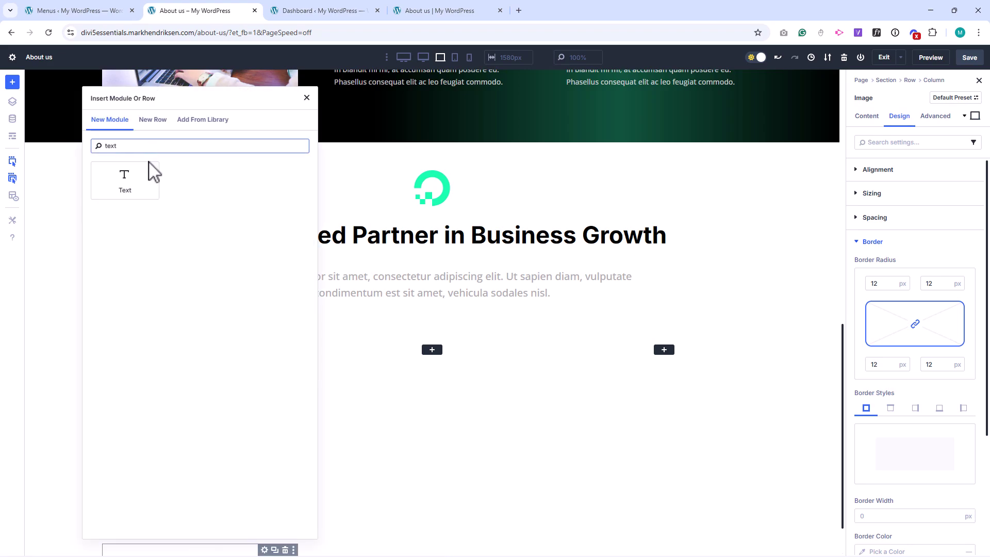
left_click(147, 170)
left_click_drag(944, 367, 874, 317)
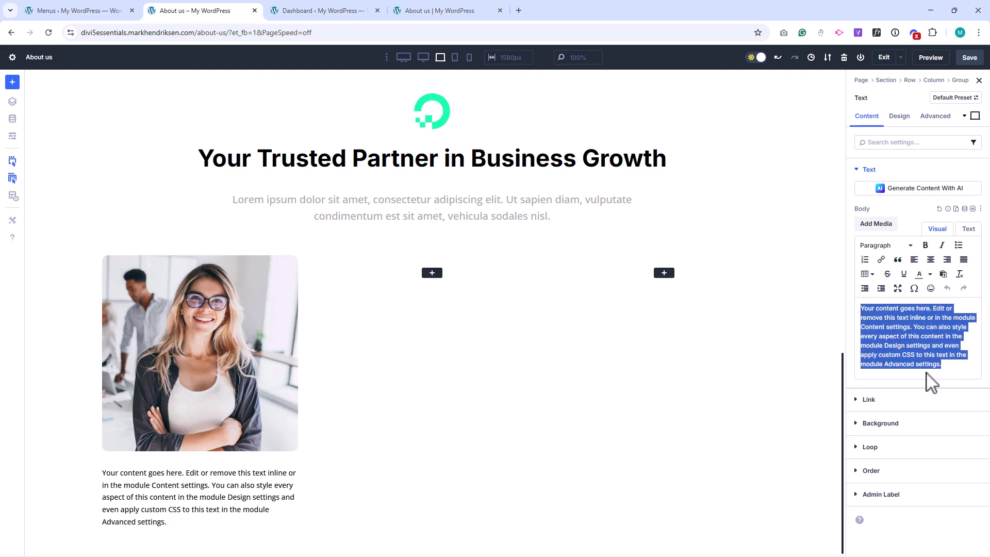
type("Lisa Taylor")
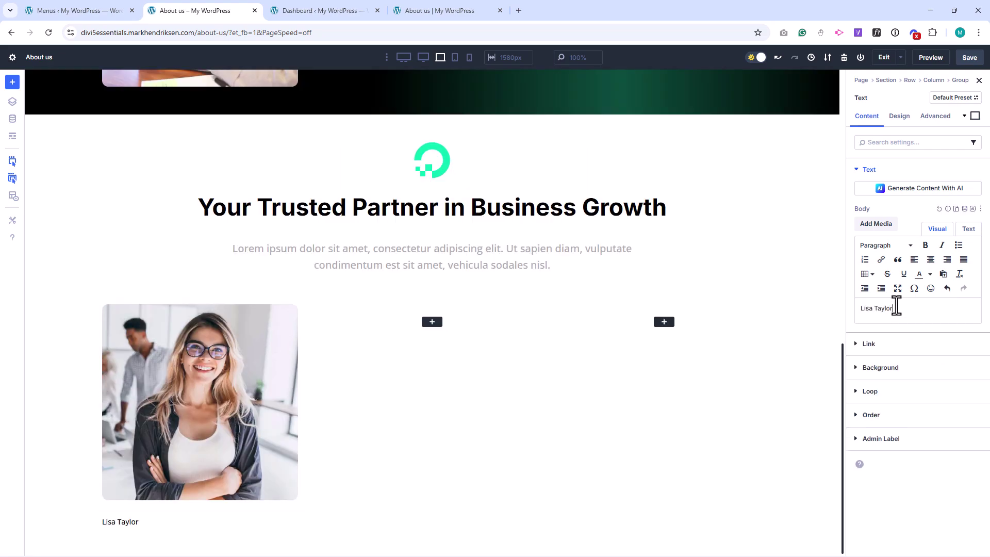
triple_click(894, 308)
left_click(884, 245)
left_click(871, 307)
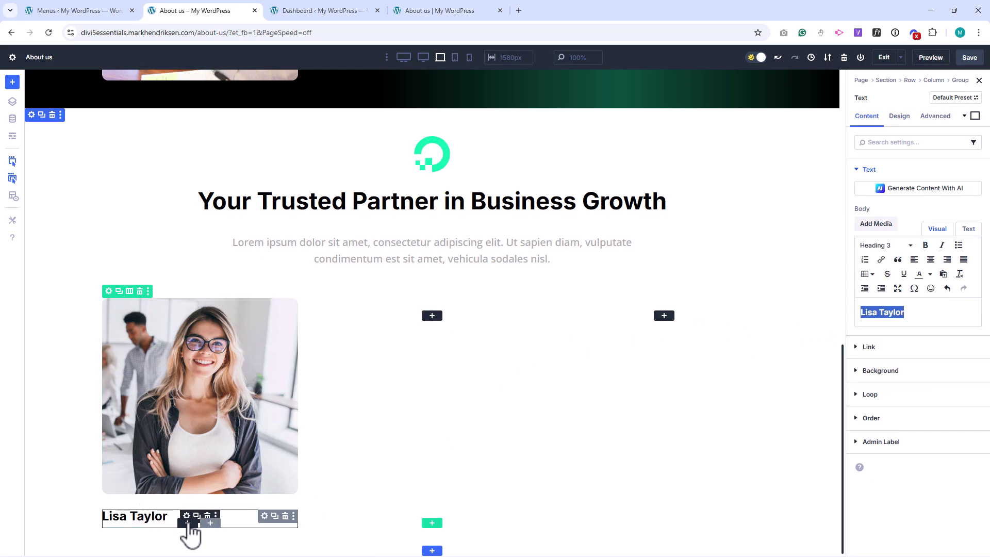
Step: Add a second Text module below the name for the role line
left_click(187, 522)
type("text")
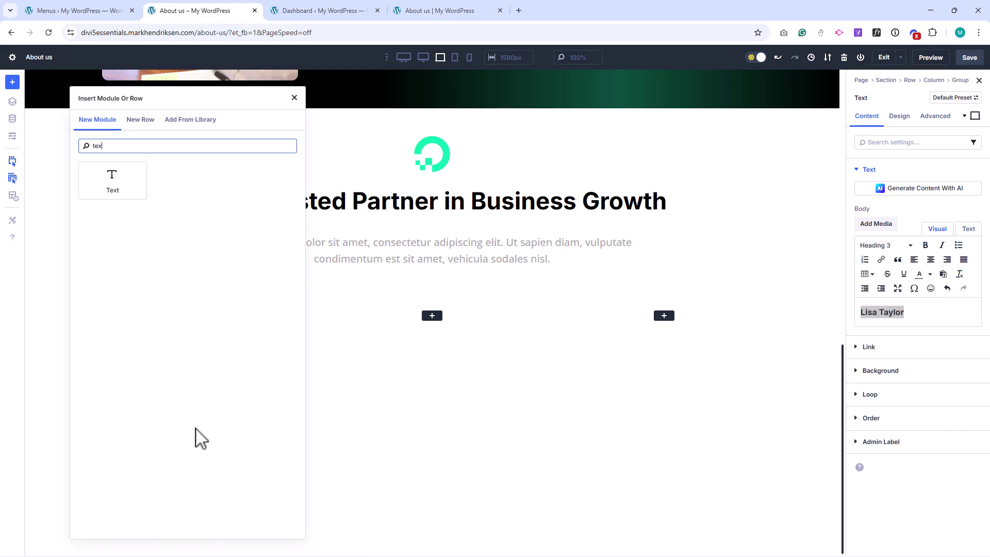
left_click(110, 177)
triple_click(936, 350)
Step: Enter 'Founder' as the role and style it italic, grey 5D5D5D, 18 px
type("F")
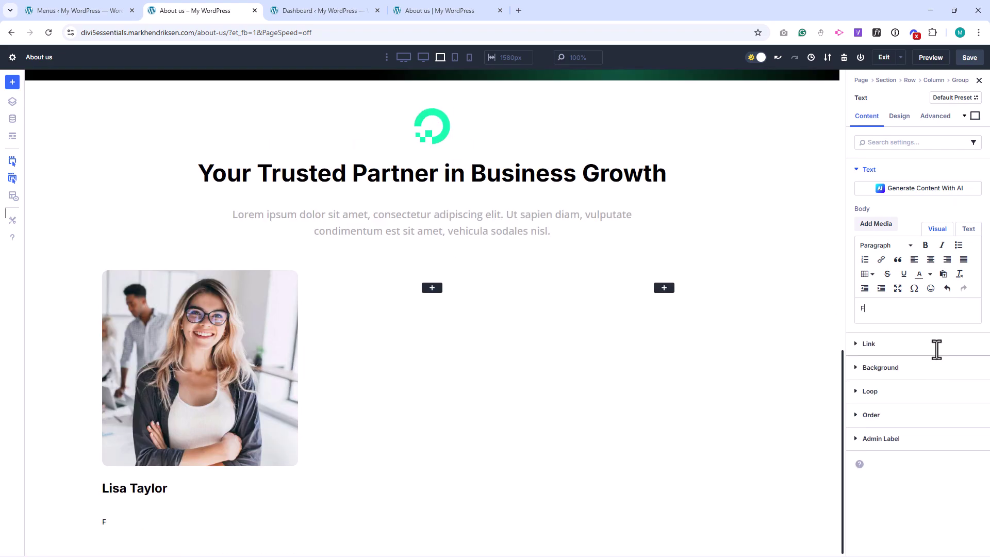
type("ounder")
left_click(899, 117)
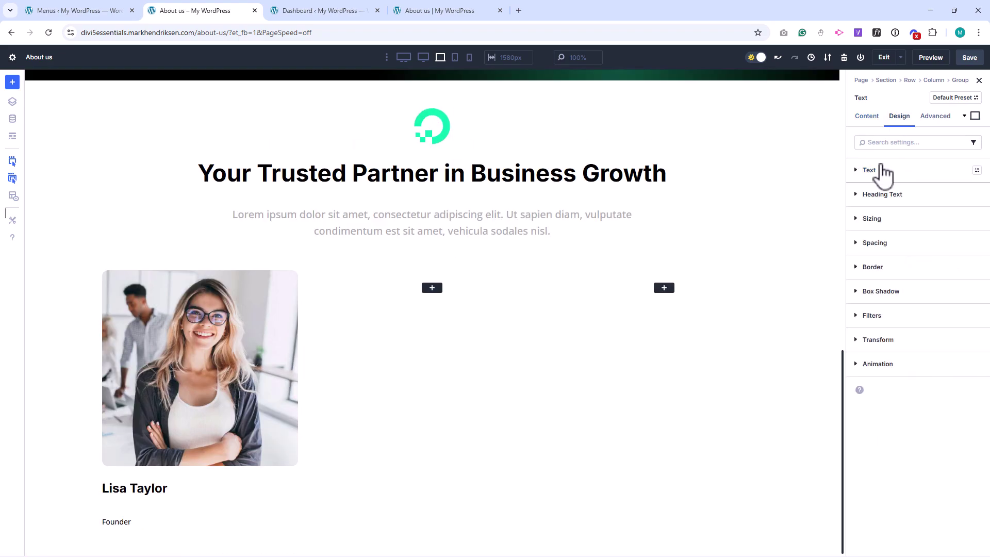
left_click(880, 171)
left_click(861, 332)
left_click_drag(737, 355, 720, 380)
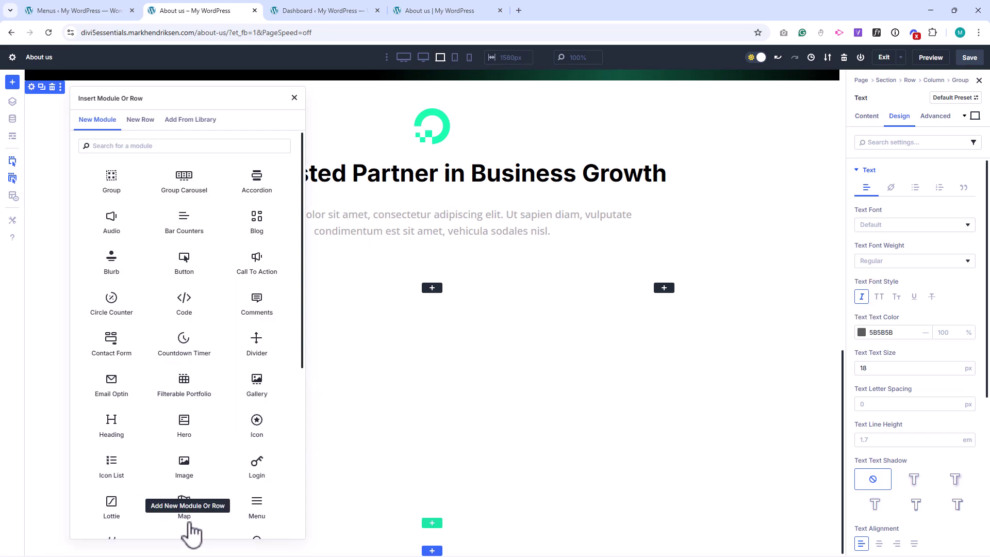
Step: Add a Text module below with the pasted Lorem description paragraph
left_click(187, 522)
type("te")
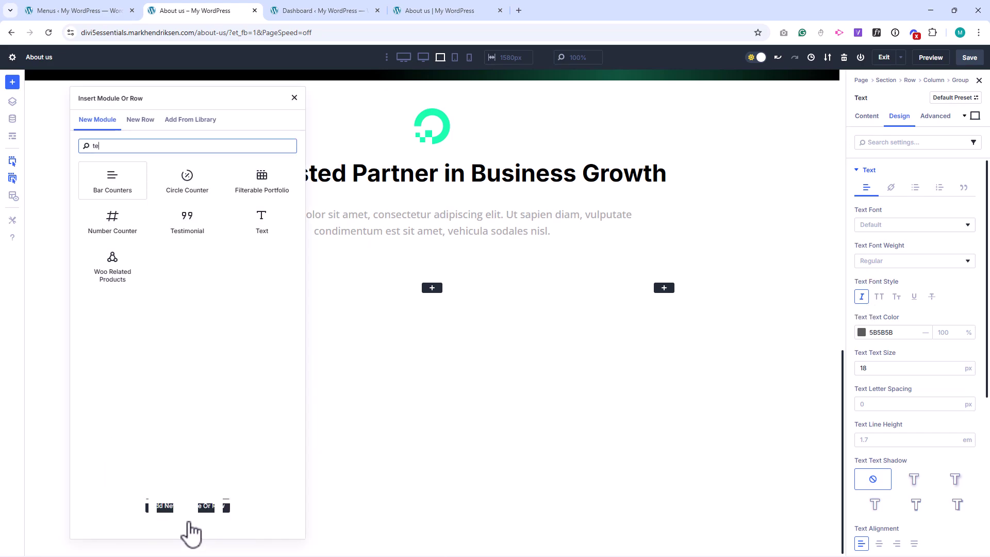
left_click(262, 222)
left_click_drag(942, 365, 861, 309)
type("Nulla tempor augue sit amet porta scelerisque. Vestibulum vitae luctus massa.")
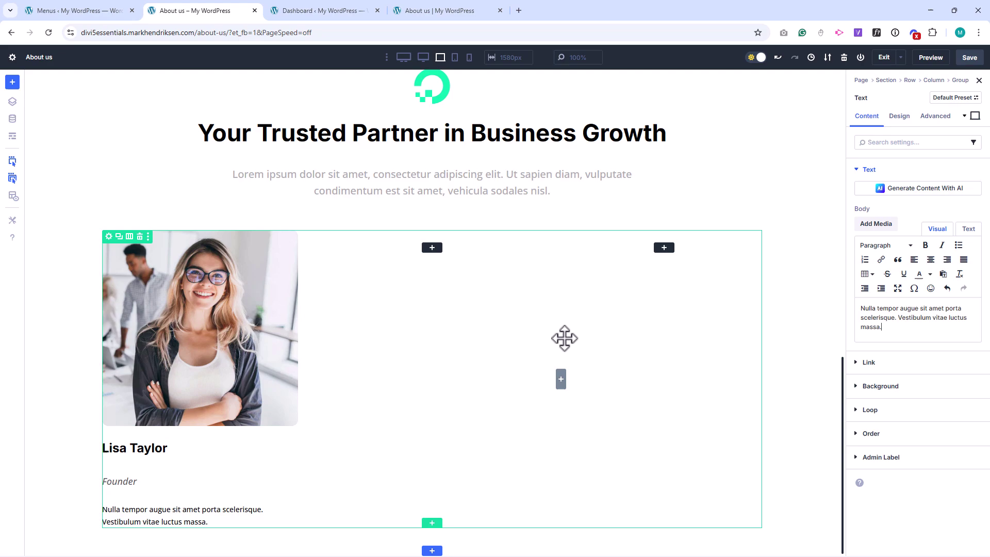
Step: Add a Social Media Follow module with Facebook, X and LinkedIn icons below the description
left_click(188, 525)
type("soc")
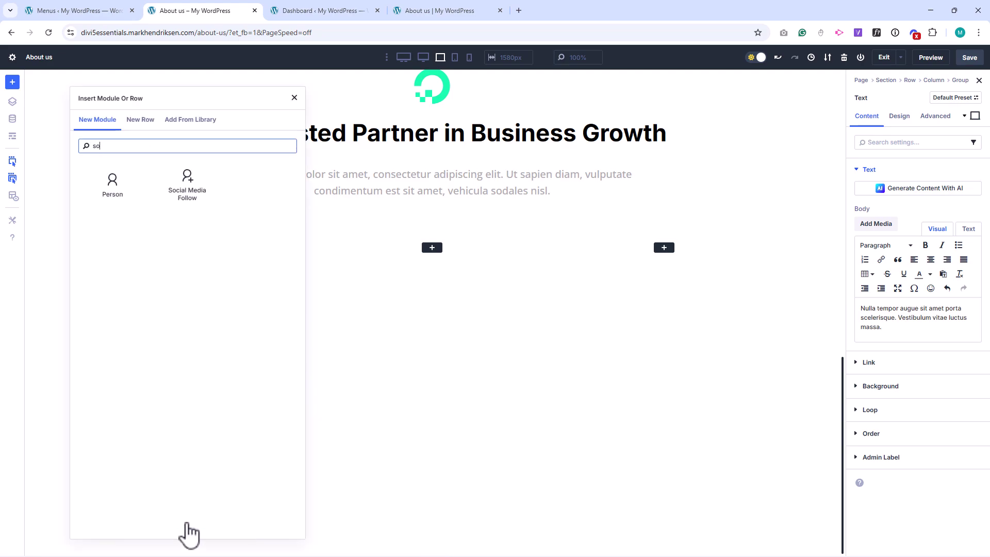
left_click(109, 184)
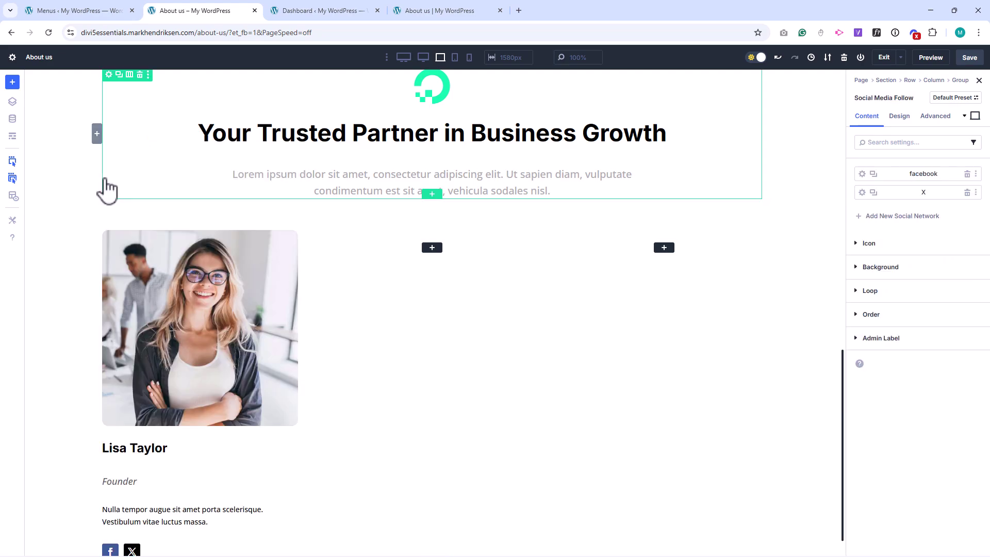
left_click(901, 216)
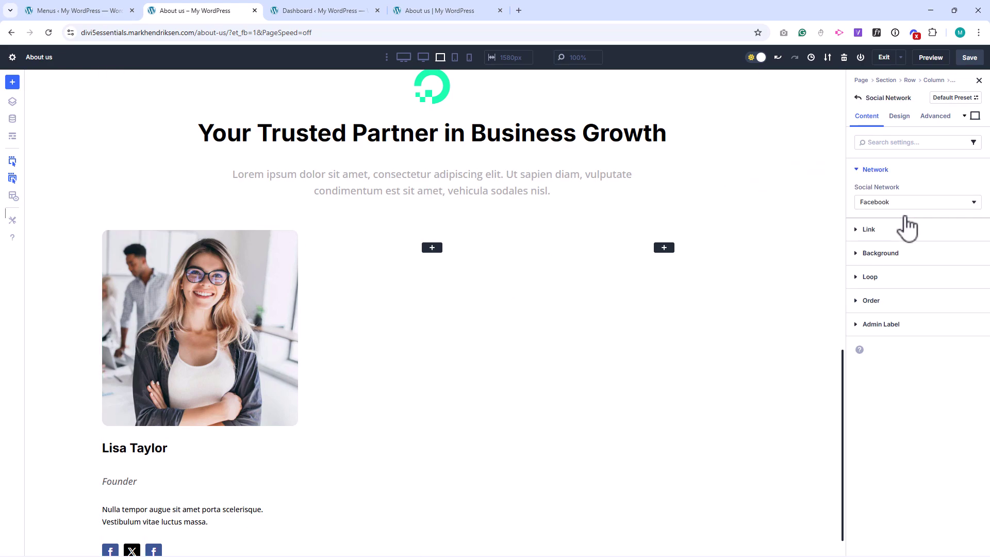
left_click(911, 202)
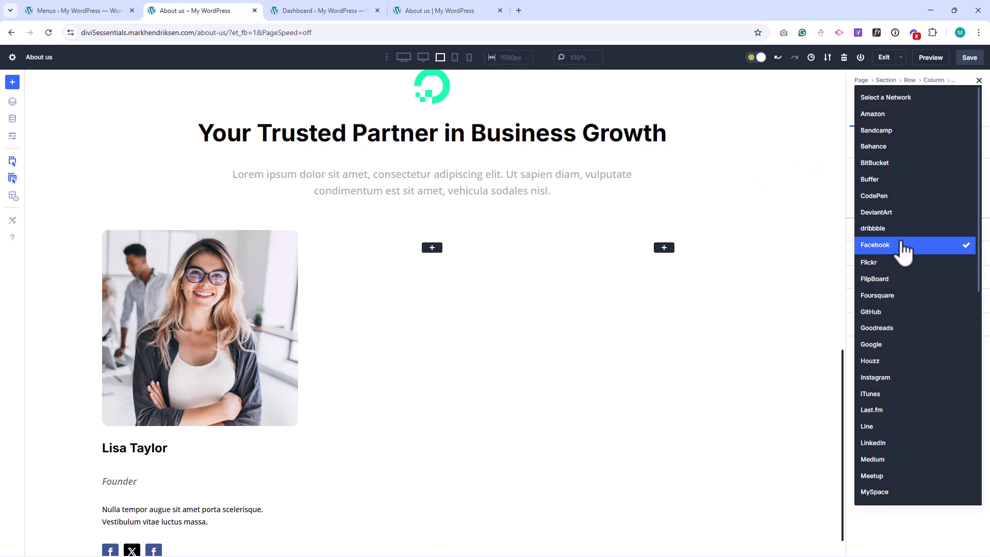
left_click(873, 442)
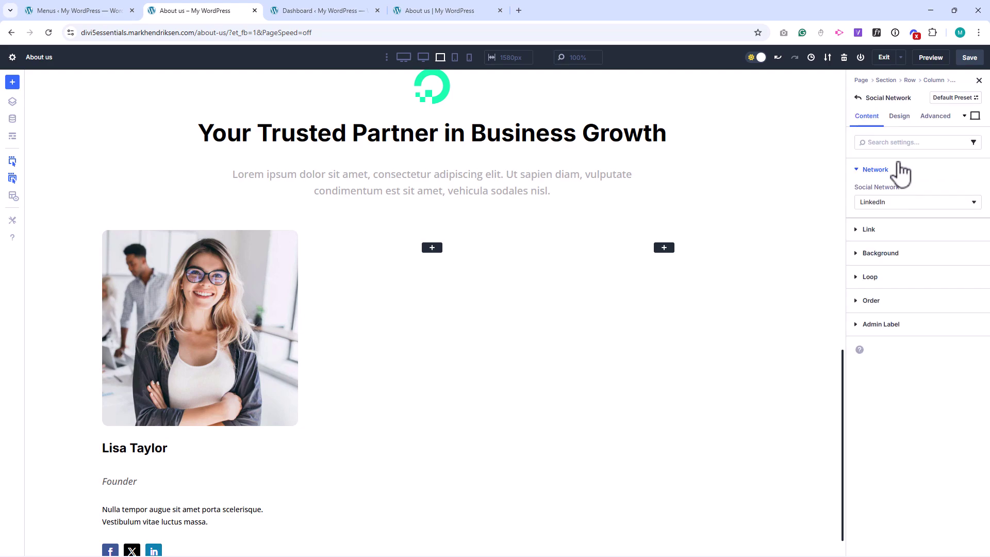
left_click(858, 98)
Step: Enable a custom icon size of 14px for the social icons
left_click(899, 117)
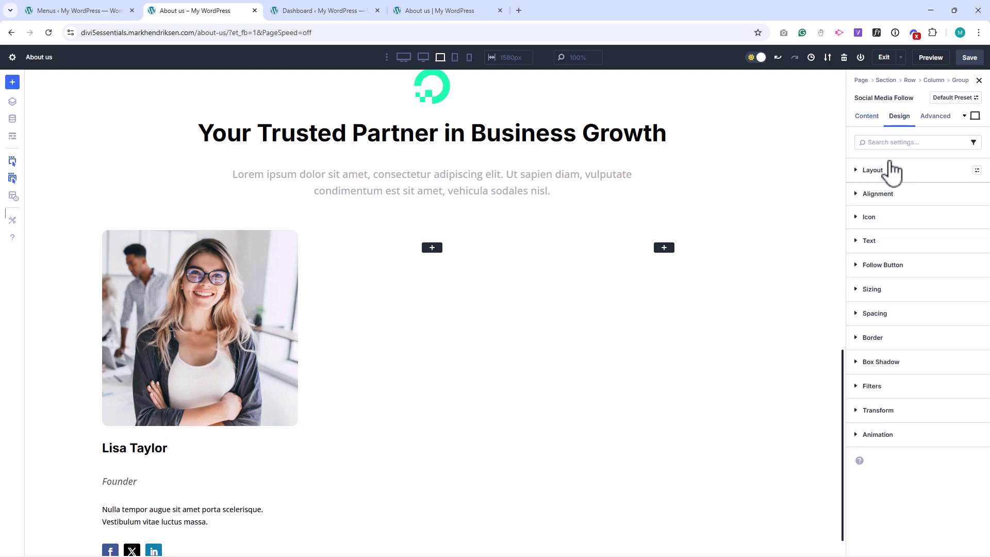
left_click(876, 217)
left_click(869, 285)
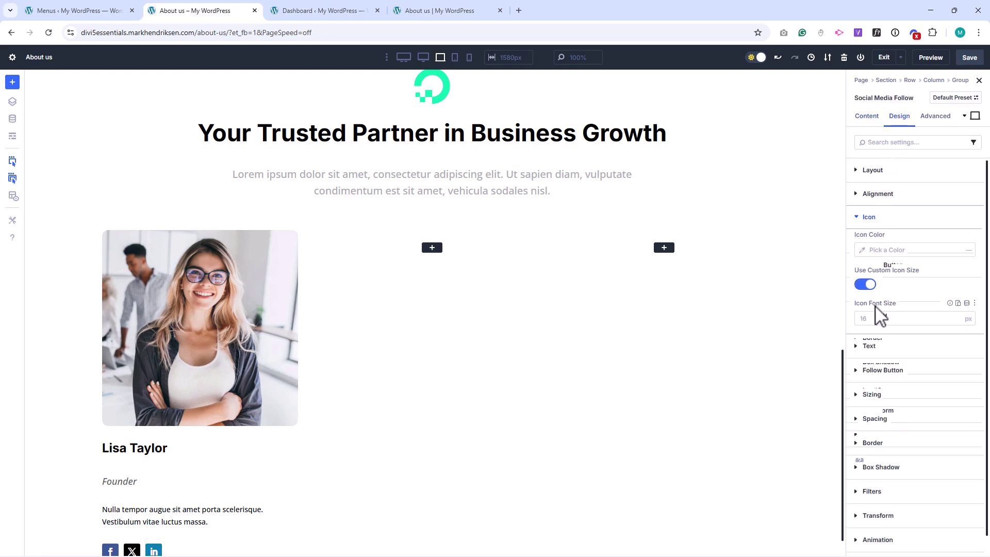
scroll(712, 234, "down", 1)
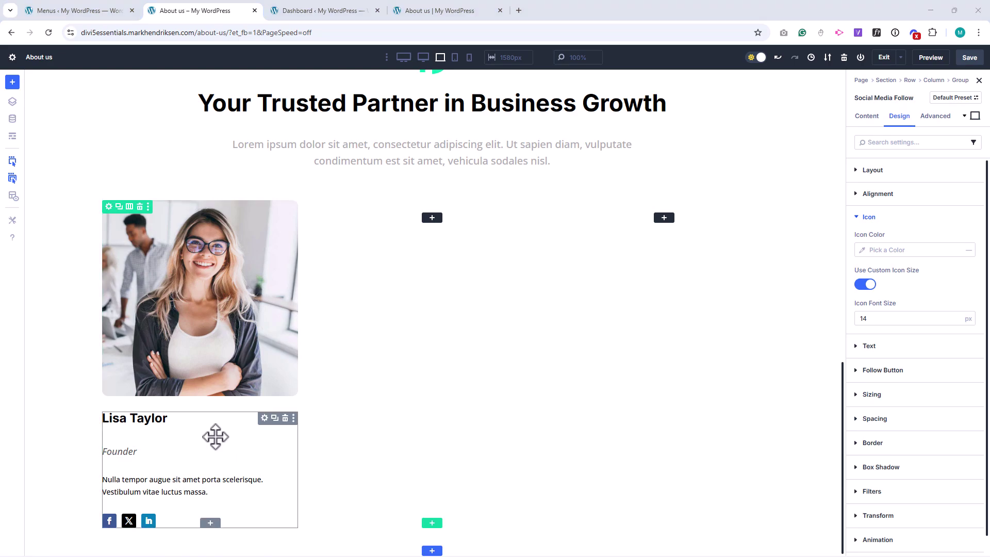
Step: Set the card's content group vertical gap to 0
left_click(264, 418)
left_click(900, 117)
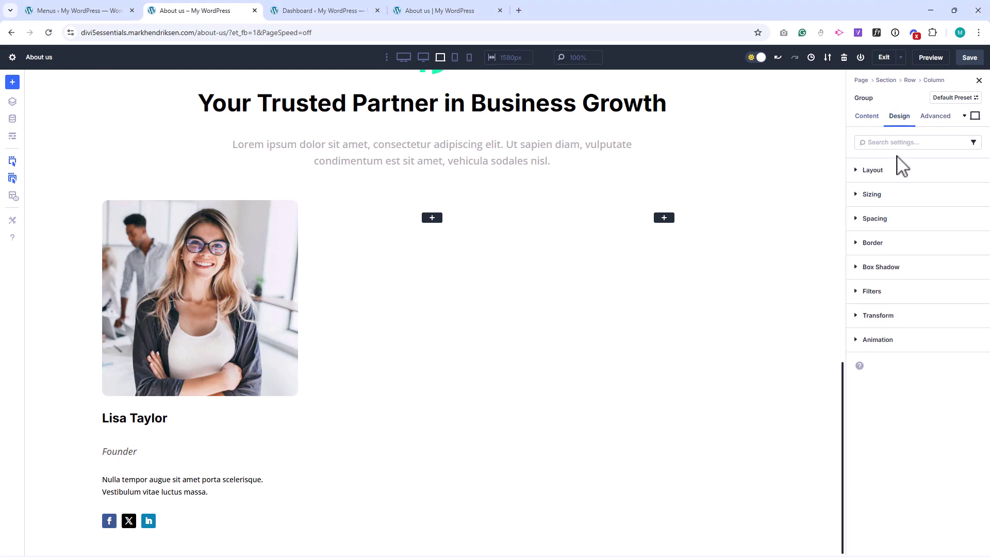
left_click(892, 171)
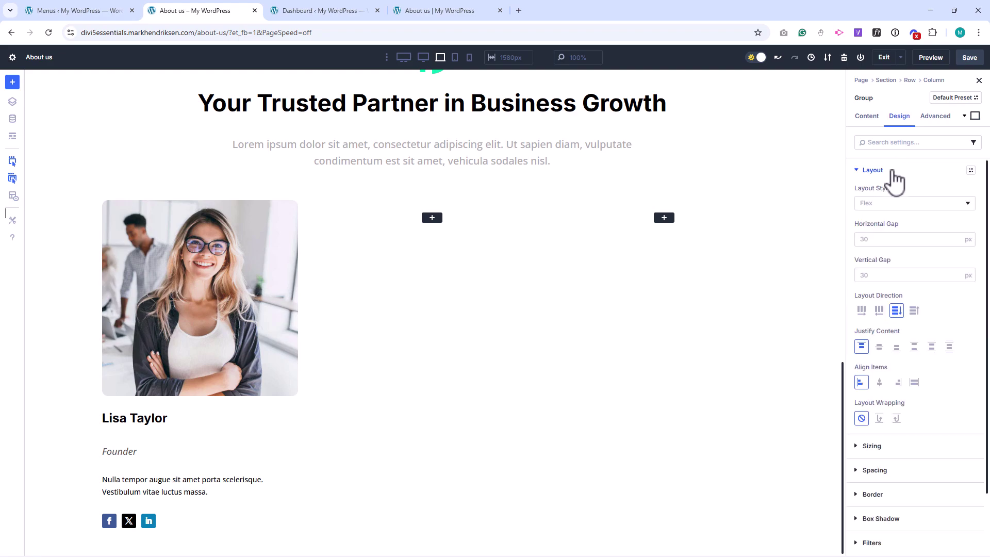
left_click(872, 276)
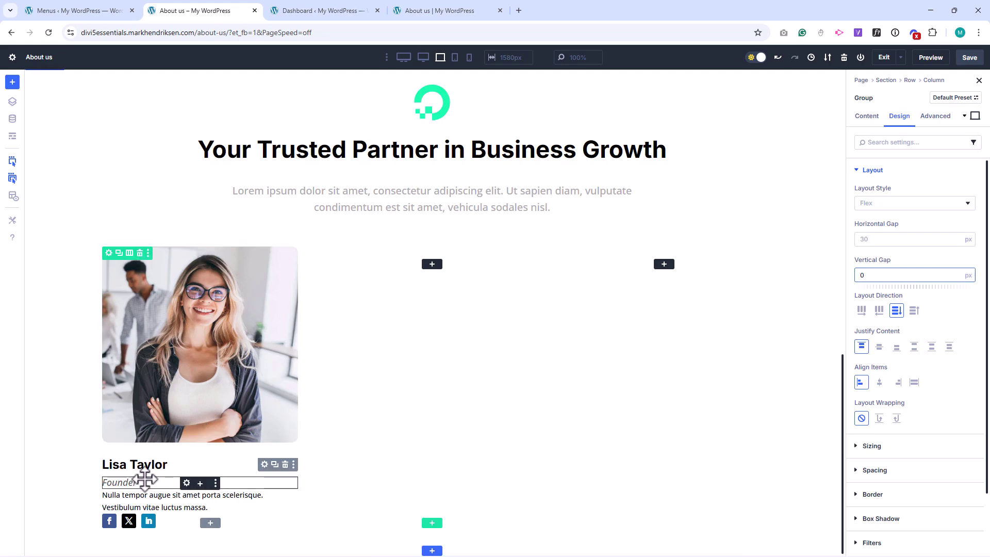
Step: Give the Founder text a 20px bottom margin
left_click(186, 485)
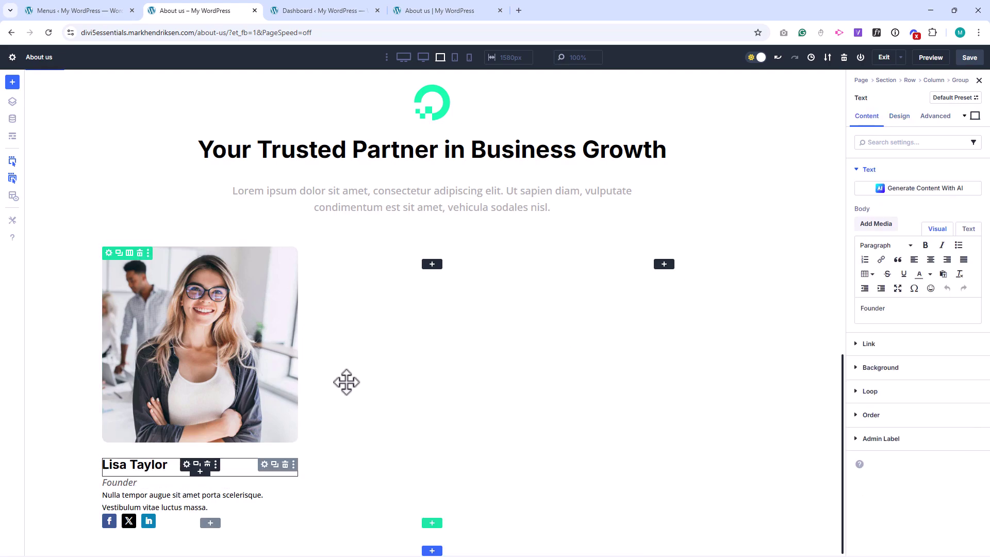
left_click(899, 116)
left_click(896, 243)
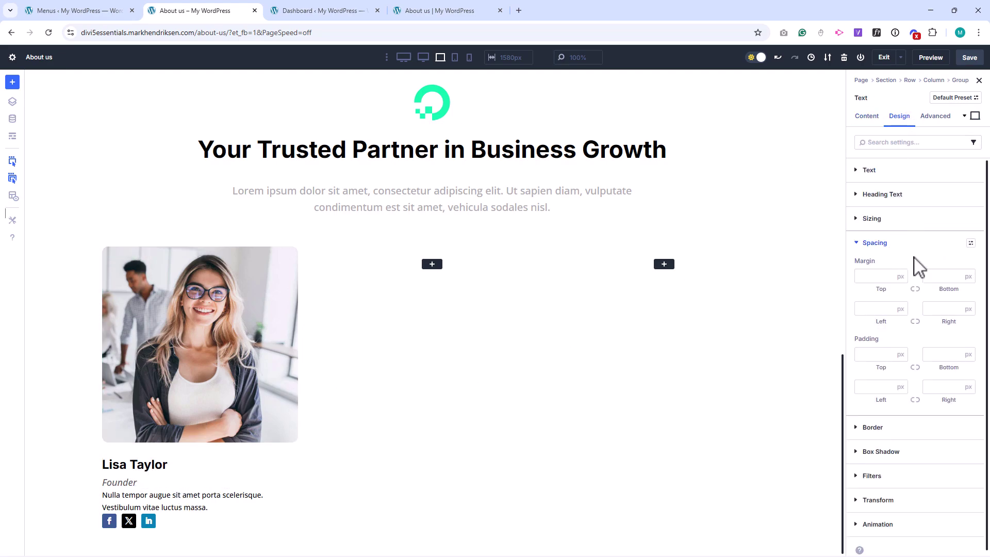
left_click(933, 276)
type("20")
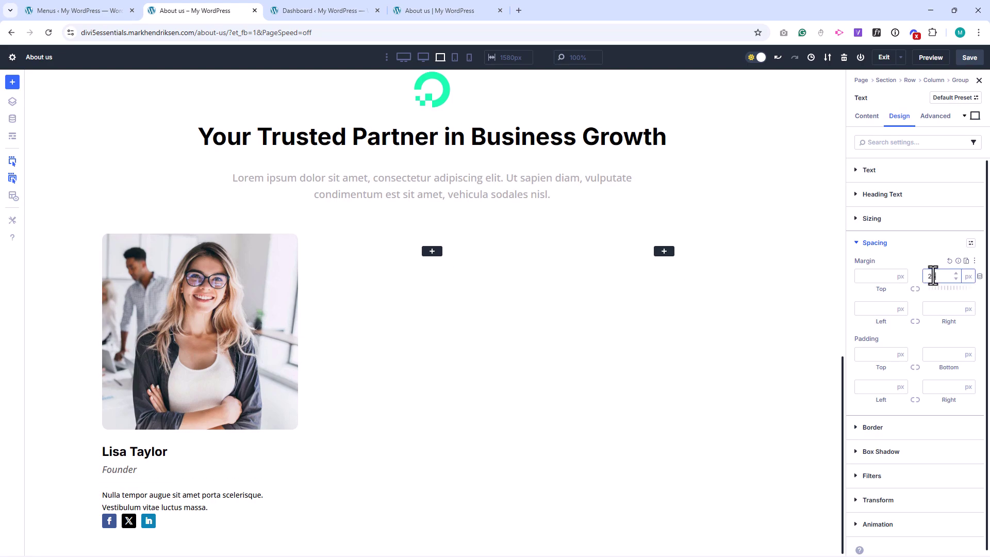
Step: Give the bio paragraph a 25px bottom margin
left_click(185, 505)
left_click(900, 116)
left_click(884, 244)
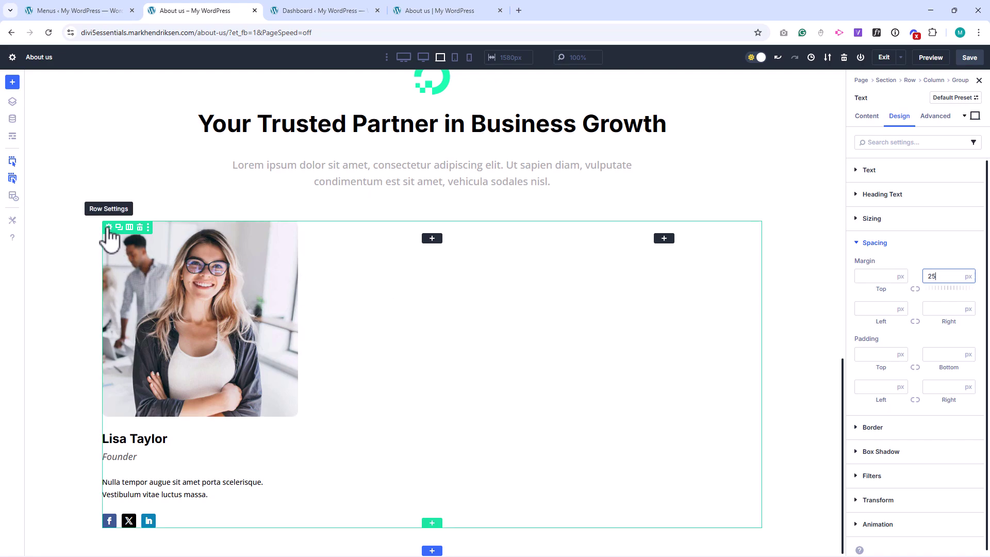
Step: Give the team card column a box shadow preset with 35px blur and 10% opacity
left_click(108, 227)
left_click(862, 175)
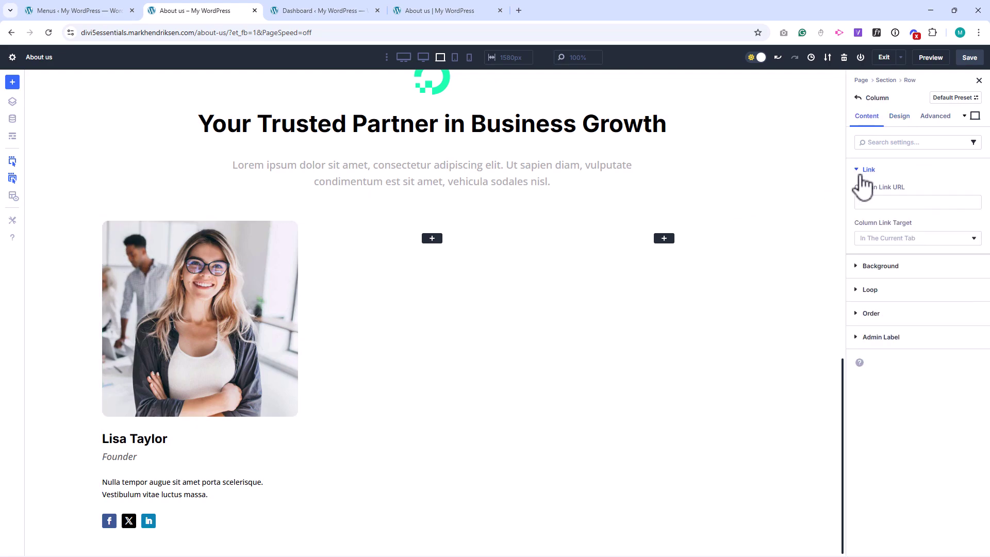
left_click(907, 118)
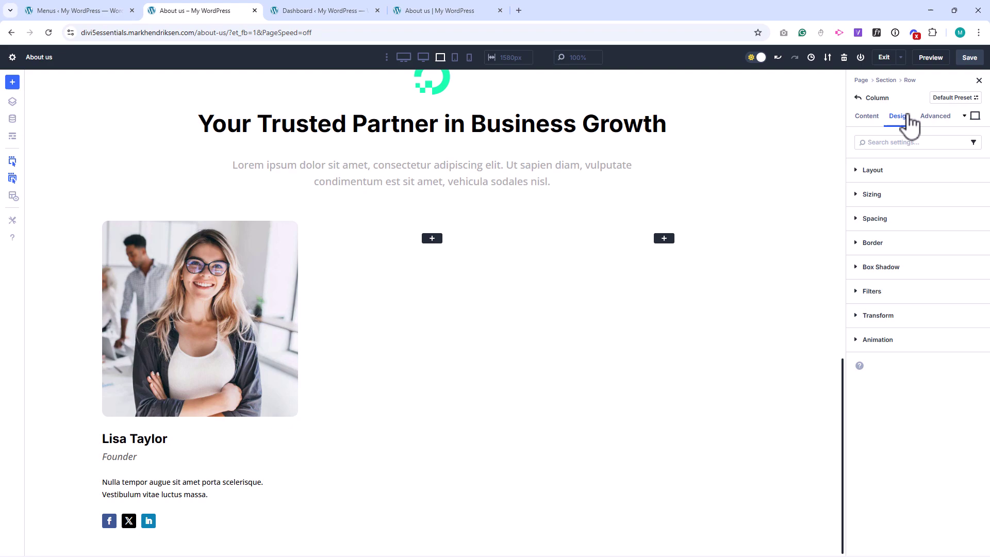
left_click(882, 267)
left_click(898, 305)
scroll(899, 310, "down", 3)
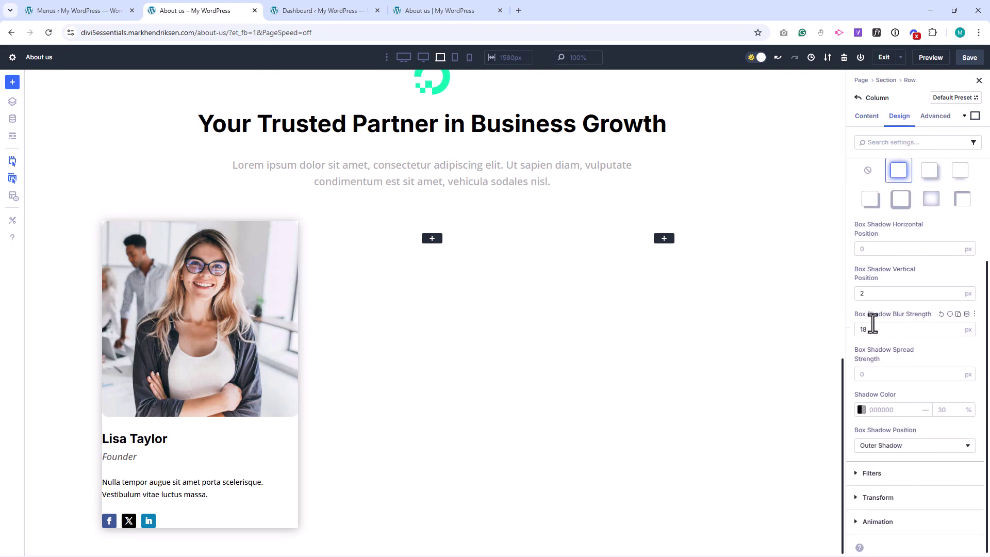
double_click(885, 329)
type("35")
left_click(950, 408)
type("10")
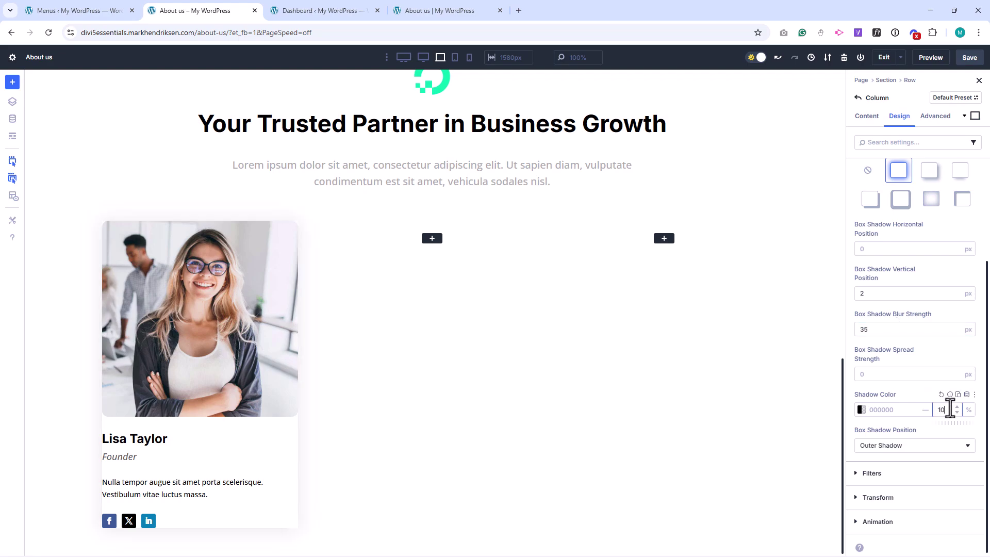
scroll(915, 382, "up", 3)
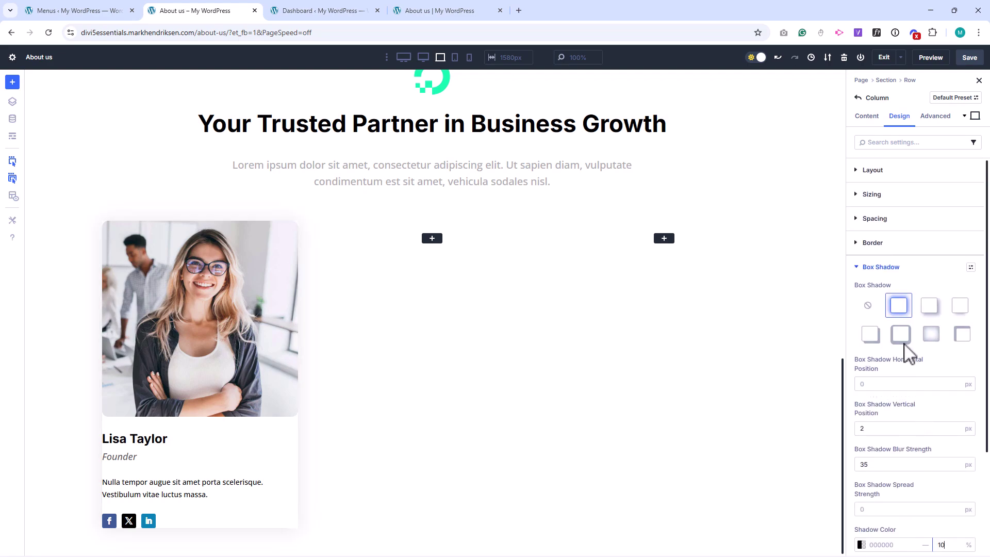
Step: Give the column 12px rounded corners and 20px padding on every side
left_click(871, 243)
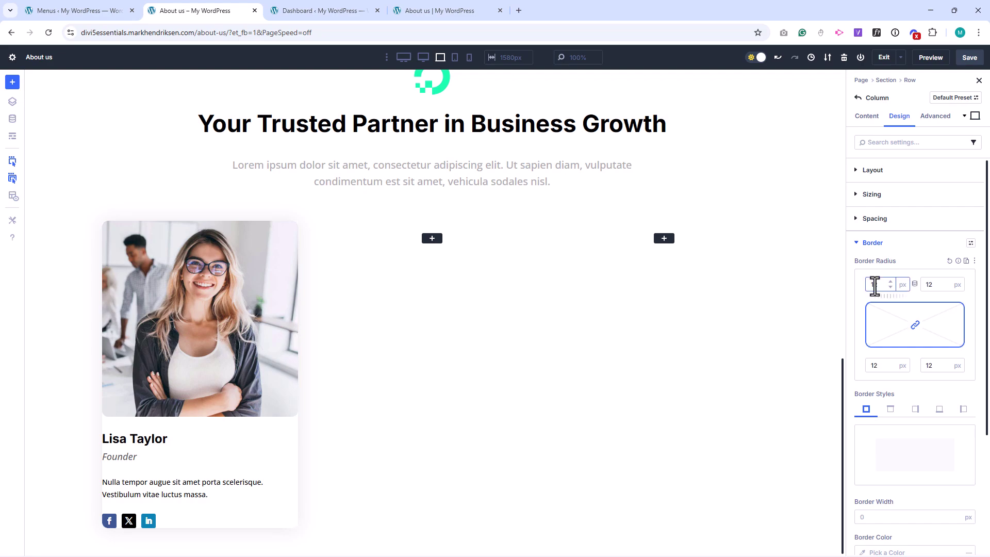
left_click(874, 219)
left_click(873, 330)
left_click(918, 343)
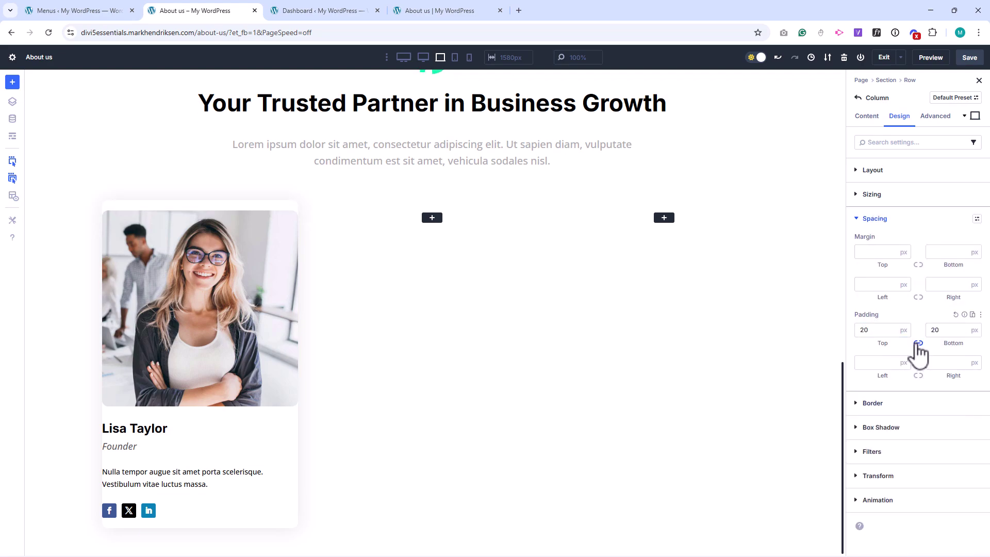
left_click(872, 363)
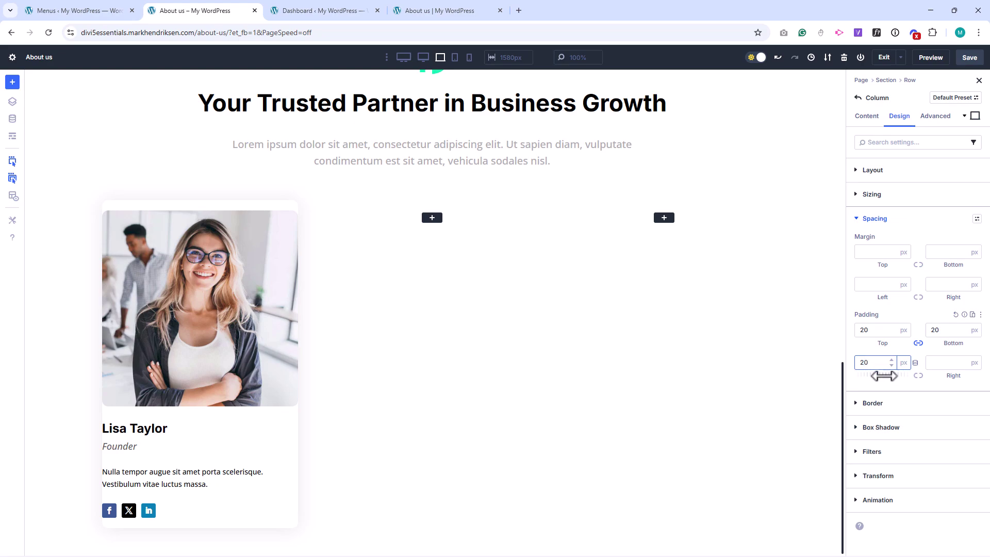
left_click(918, 377)
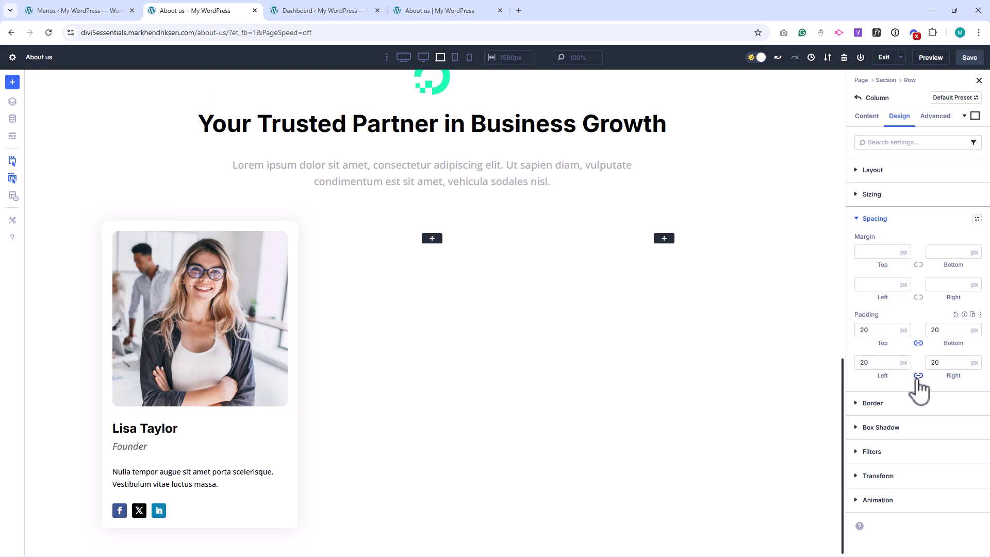
Step: In tablet view, set the bio text to 13px with 1.6em line height
left_click(455, 57)
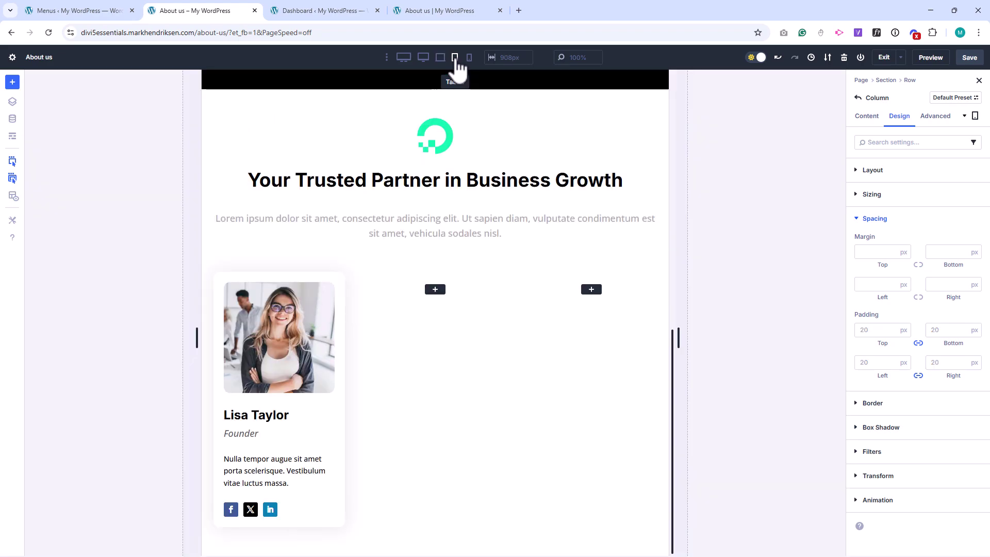
left_click(263, 458)
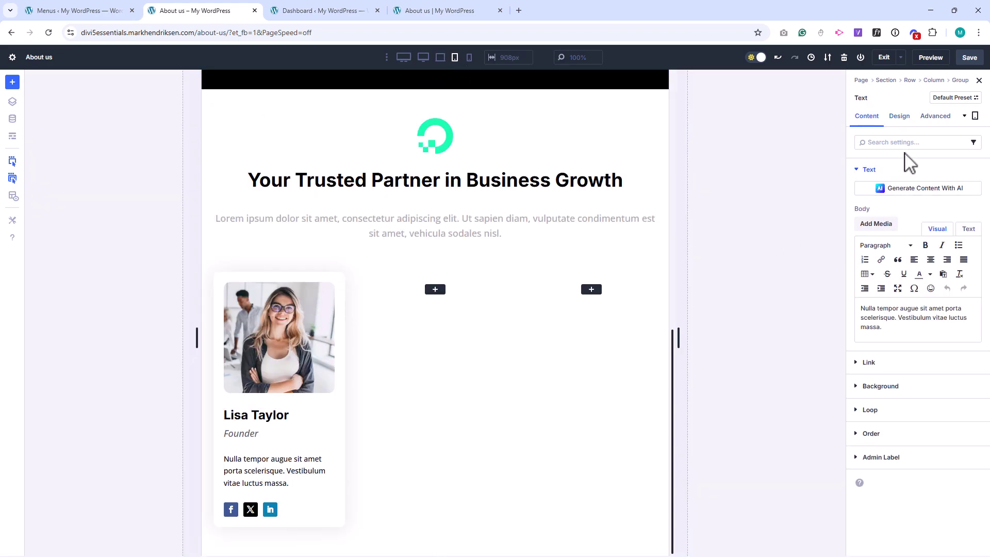
left_click(899, 115)
left_click(889, 169)
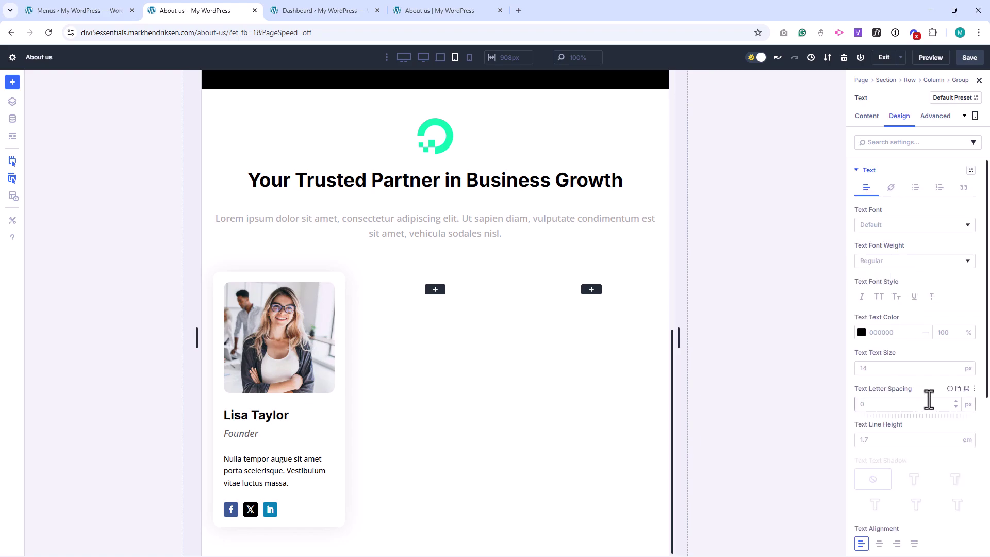
left_click(956, 371)
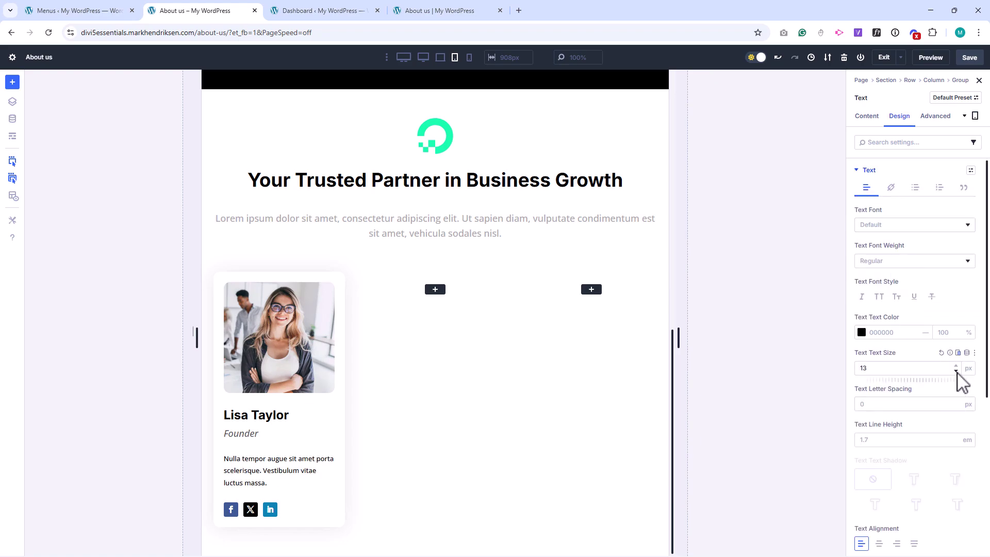
left_click(954, 442)
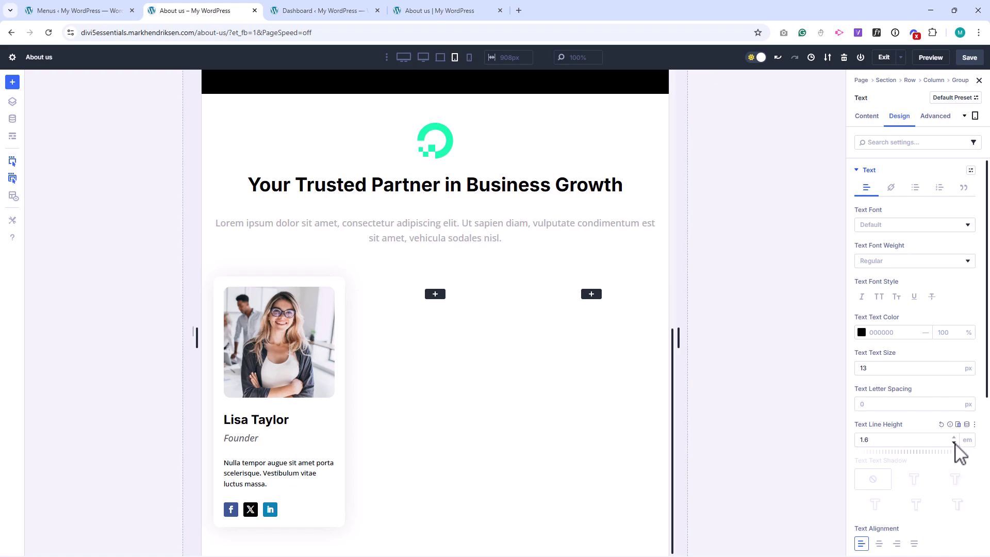
Step: Check the phone layout, then return to the desktop view
left_click(469, 58)
scroll(438, 175, "down", 8)
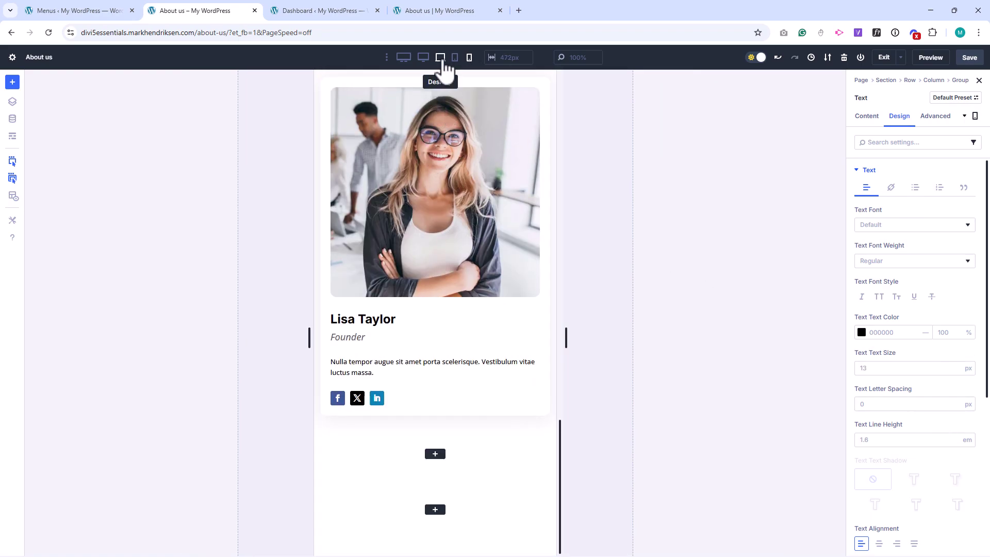
left_click(439, 60)
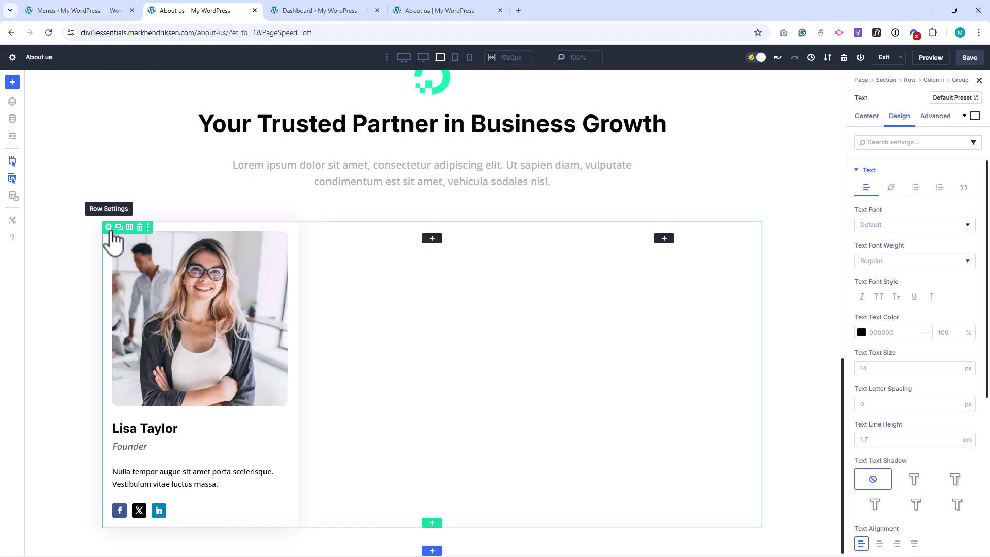
Step: Delete the two empty columns and duplicate the team card column to fill the row
left_click(109, 227)
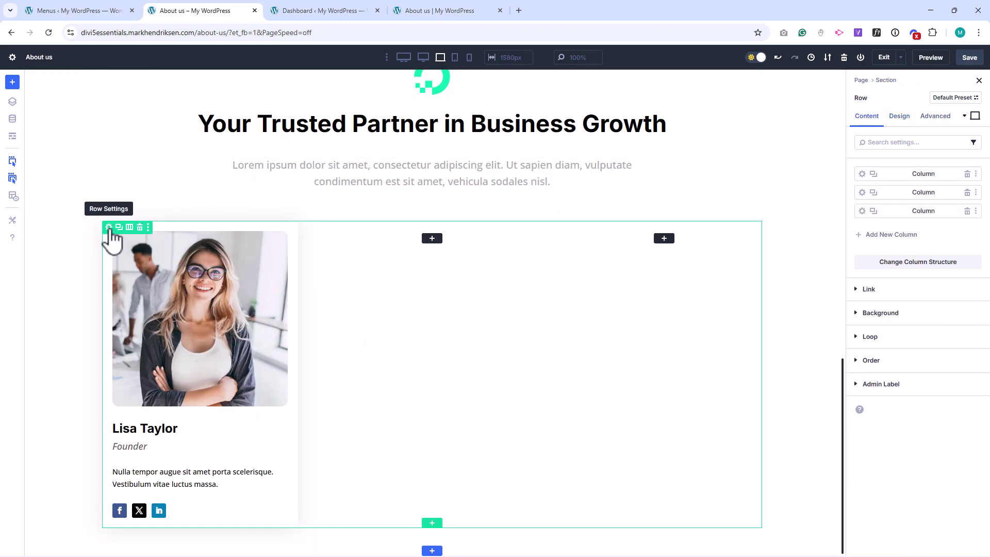
left_click(967, 210)
left_click(967, 192)
left_click(874, 175)
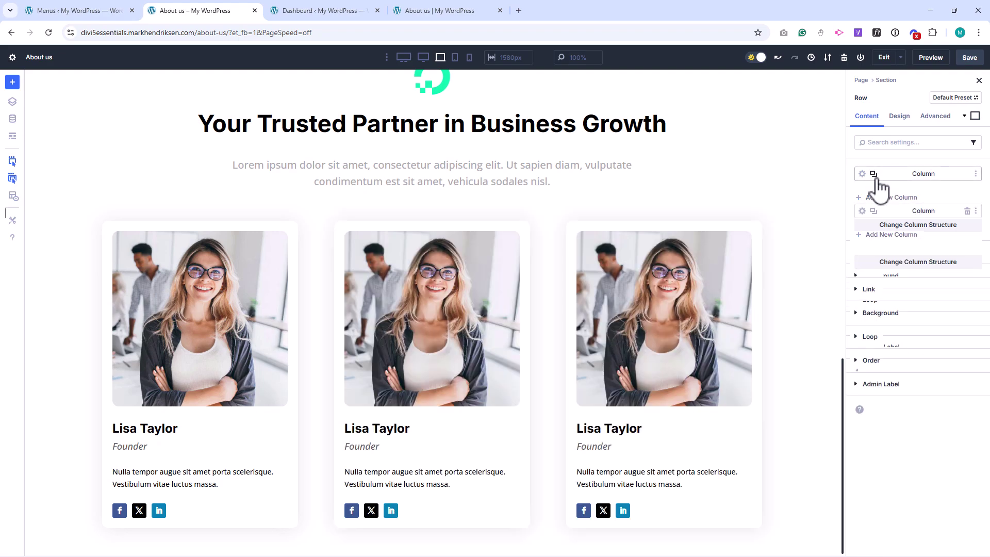
Step: Replace the middle card's photo with the businessman portrait
left_click(478, 287)
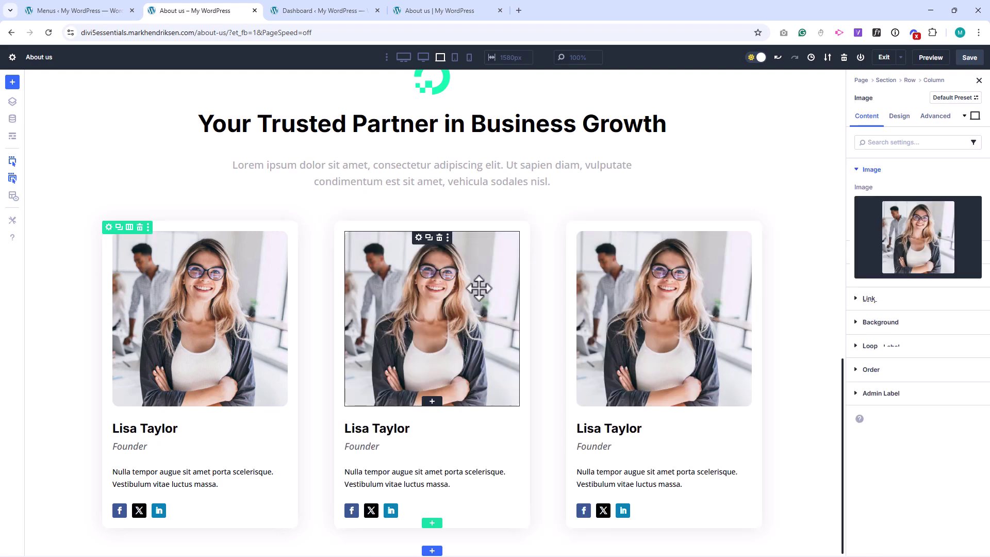
left_click(919, 268)
left_click(471, 201)
left_click(936, 526)
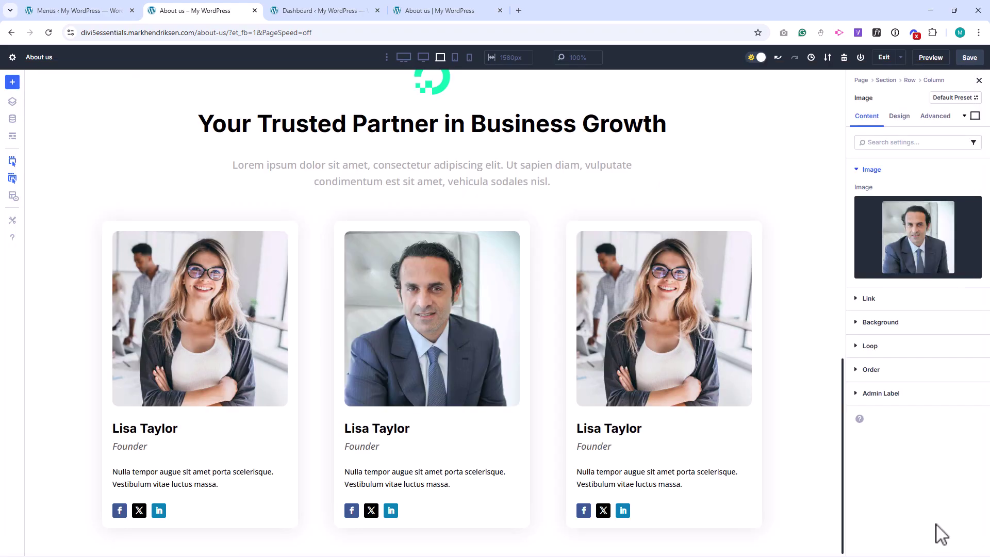
Step: Replace the third card's photo with the businesswoman portrait
left_click(678, 309)
left_click(903, 254)
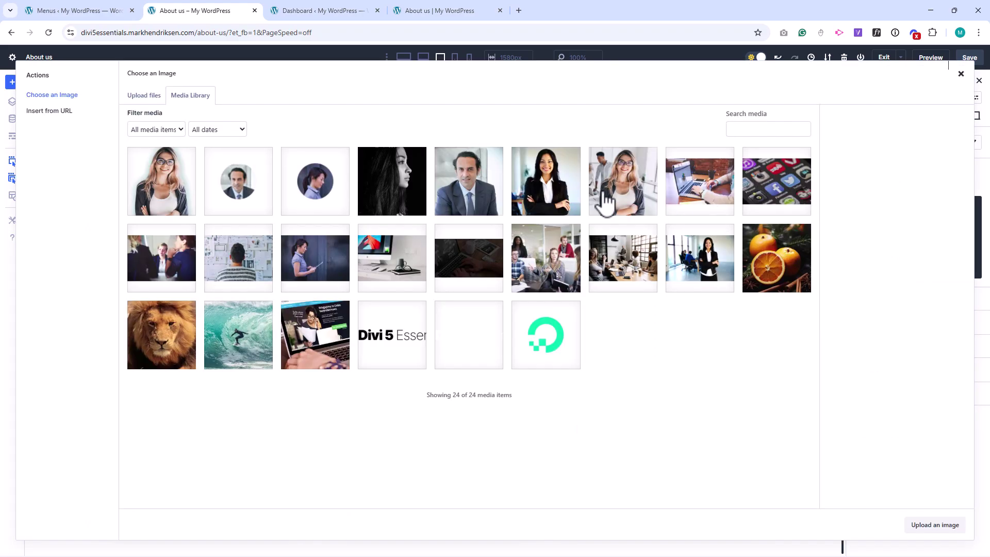
left_click(536, 190)
left_click(945, 523)
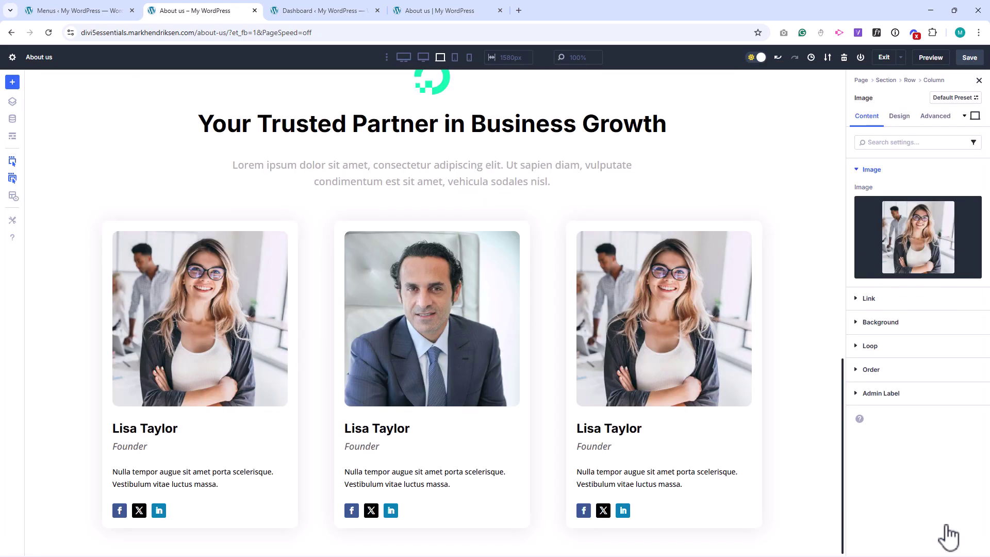